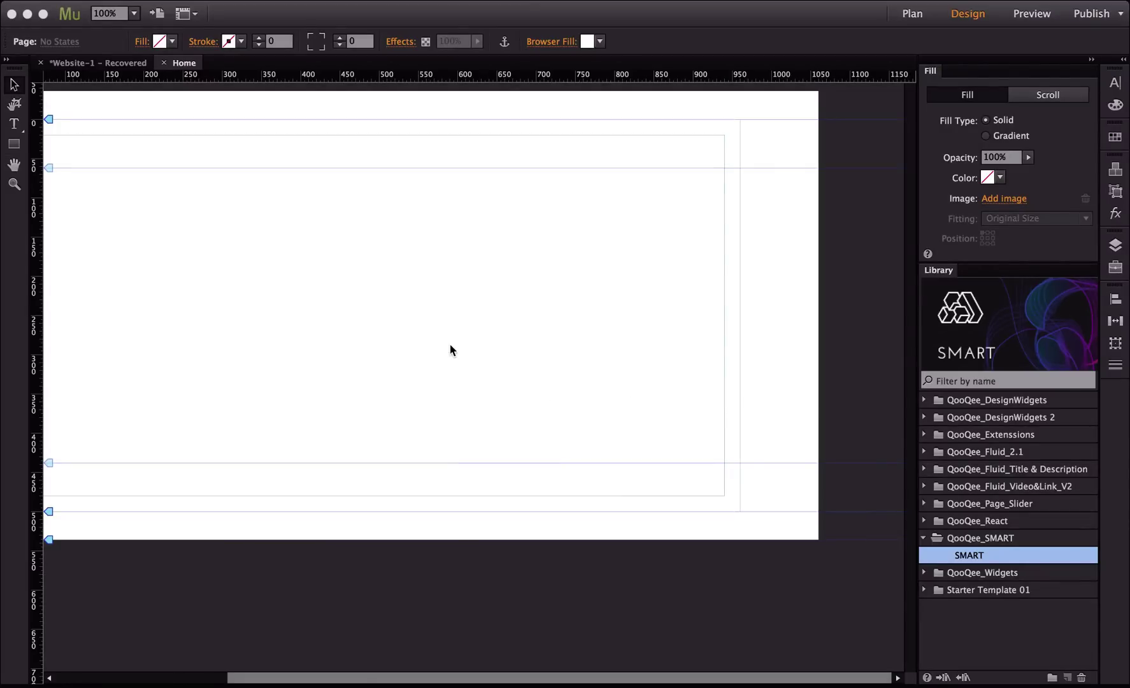
Step: Add the SMART widget from the library to the page and position it at X 20, Y 62
{"action": "left_click", "coordinate": [371, 348]}
{"action": "left_click_drag", "start_coordinate": [324, 338], "coordinate": [468, 344]}
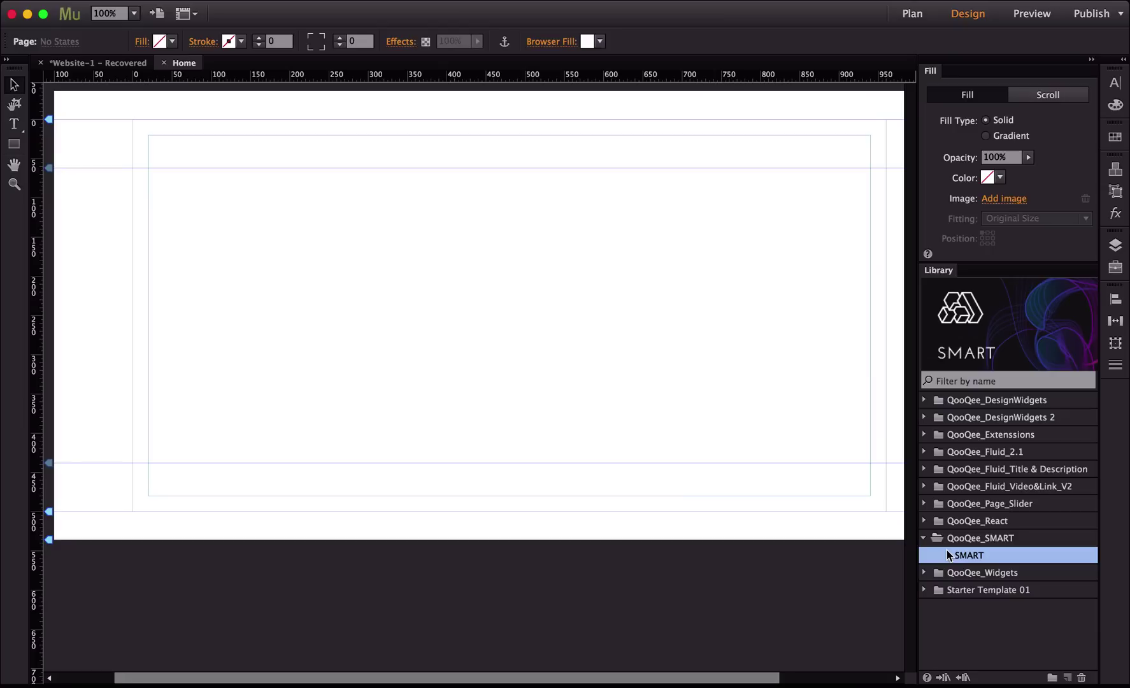
{"action": "left_click_drag", "start_coordinate": [947, 550], "coordinate": [146, 171]}
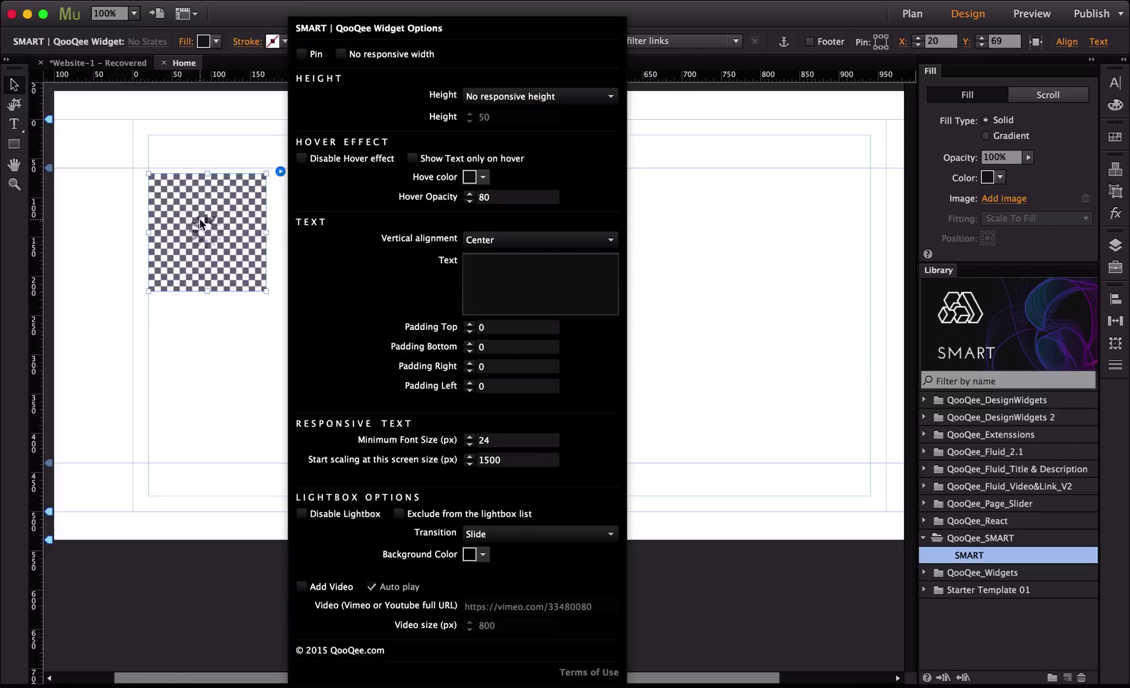
{"action": "left_click", "coordinate": [224, 282]}
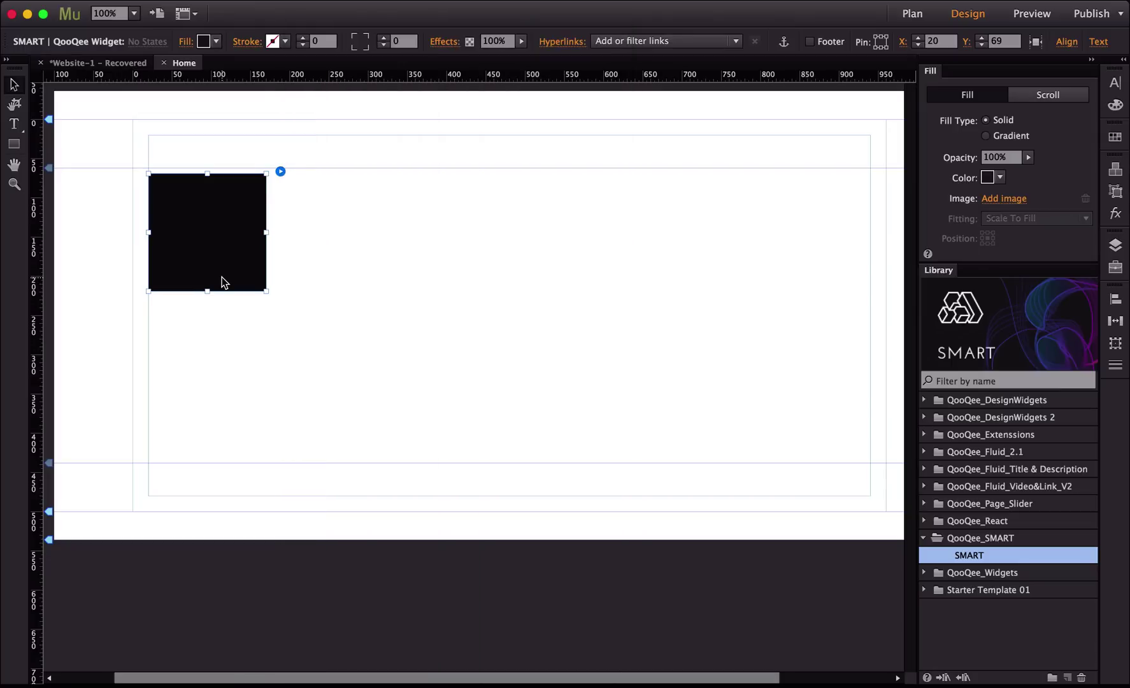
{"action": "left_click_drag", "start_coordinate": [203, 255], "coordinate": [207, 244]}
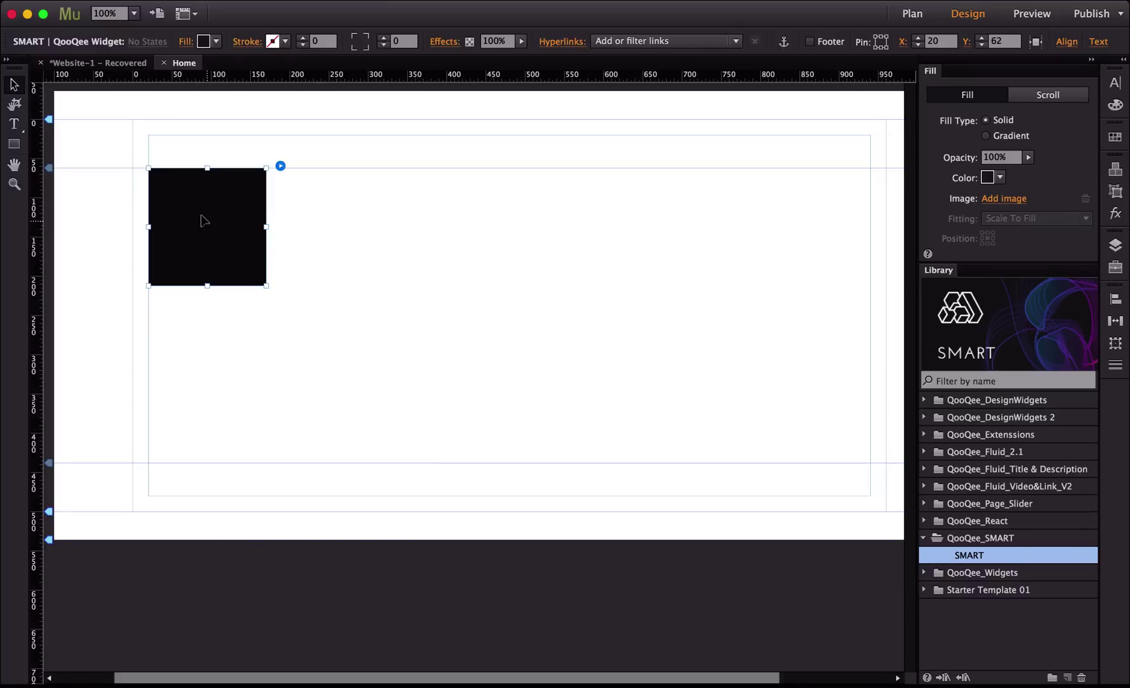
Step: Review the SMART widget's height, hover, text, responsive text, lightbox and video options
{"action": "left_click", "coordinate": [280, 165]}
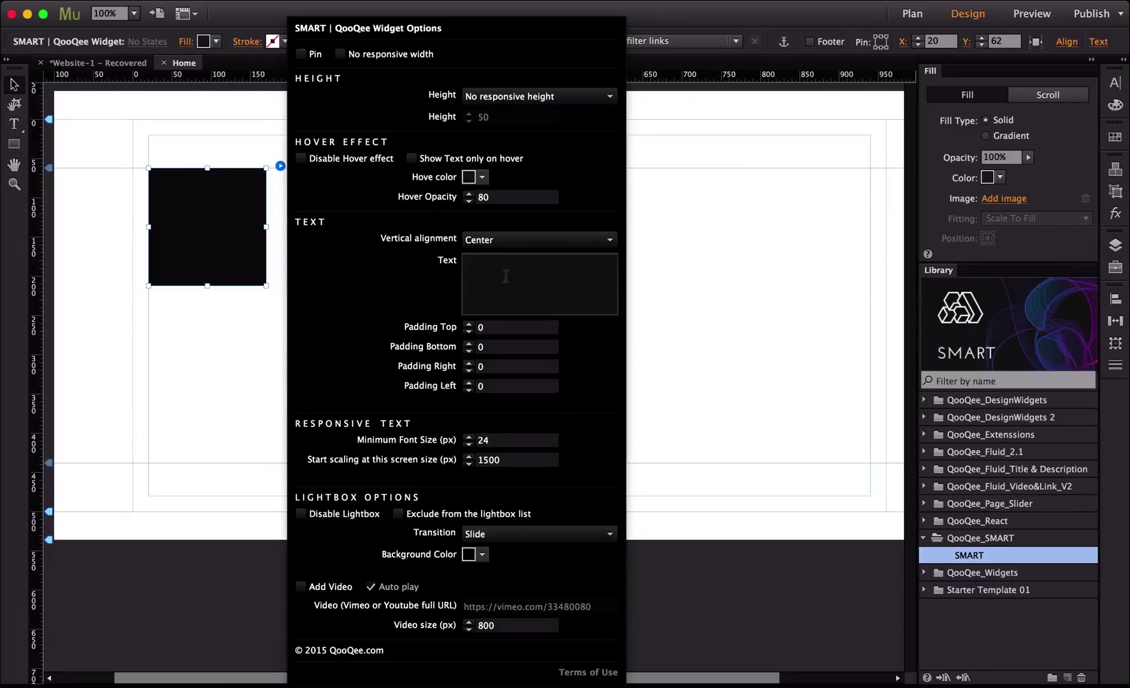
{"action": "left_click", "coordinate": [759, 298]}
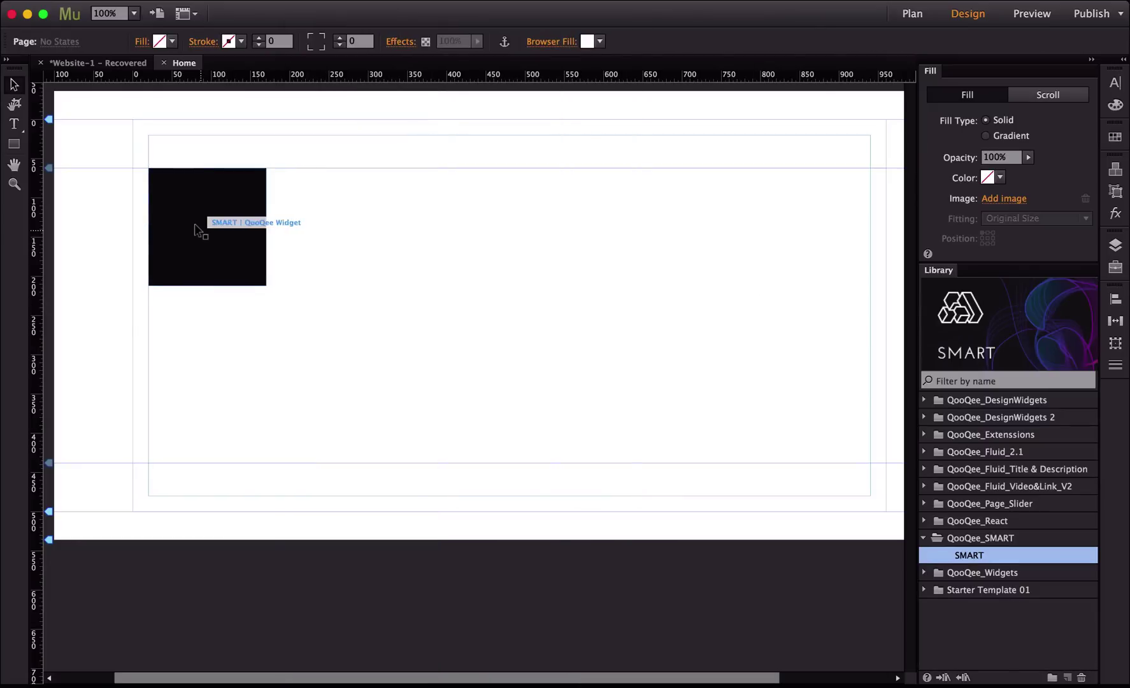
Step: Set image03.jpg as the SMART widget's background fill image
{"action": "left_click", "coordinate": [195, 230]}
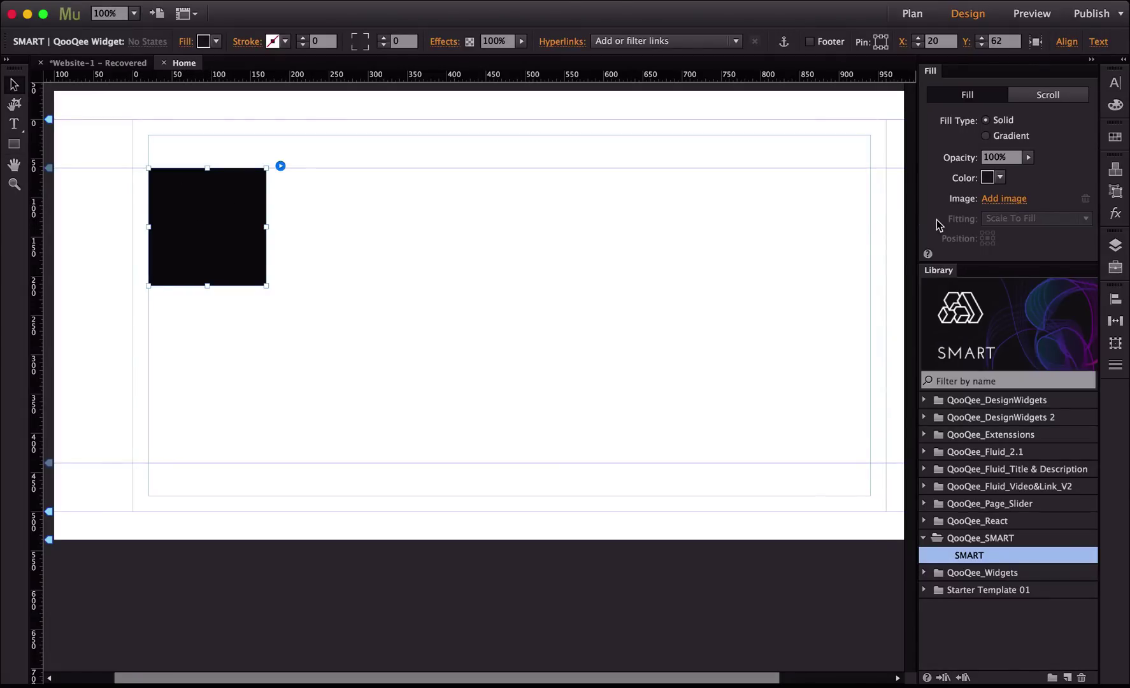
{"action": "left_click", "coordinate": [1000, 199]}
{"action": "double_click", "coordinate": [465, 162]}
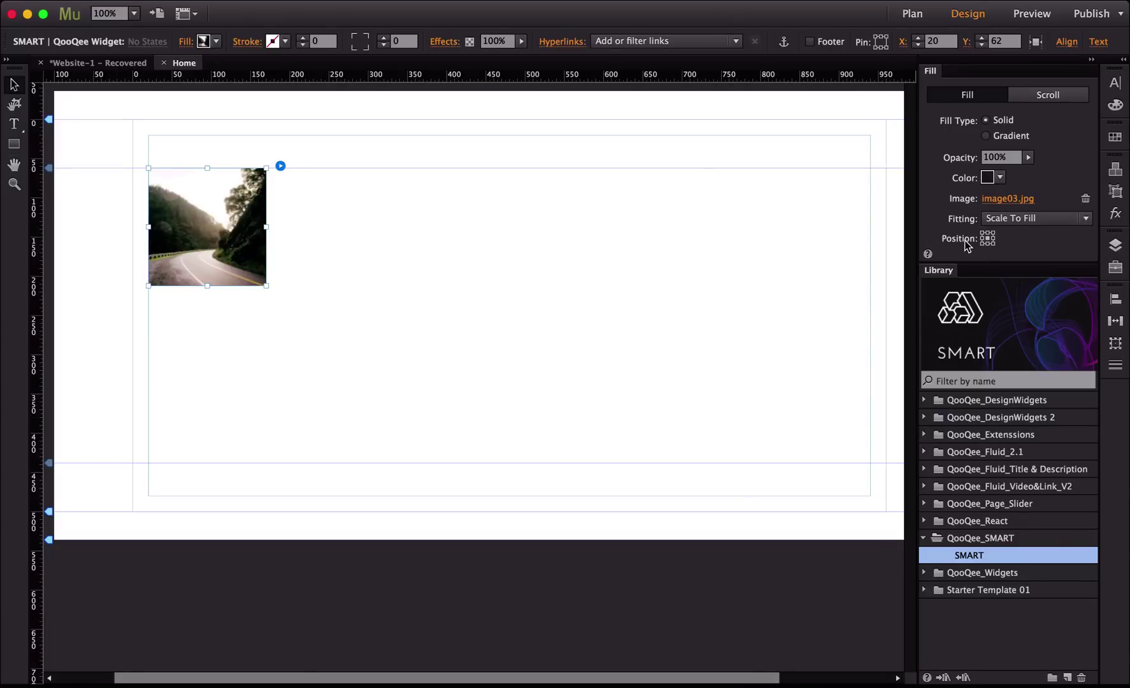
Step: Enlarge the road image widget and align it to the page's top-left corner at X -100, Y -36
{"action": "left_click_drag", "start_coordinate": [266, 285], "coordinate": [515, 383]}
{"action": "left_click_drag", "start_coordinate": [302, 245], "coordinate": [211, 169]}
{"action": "left_click_drag", "start_coordinate": [260, 204], "coordinate": [270, 231]}
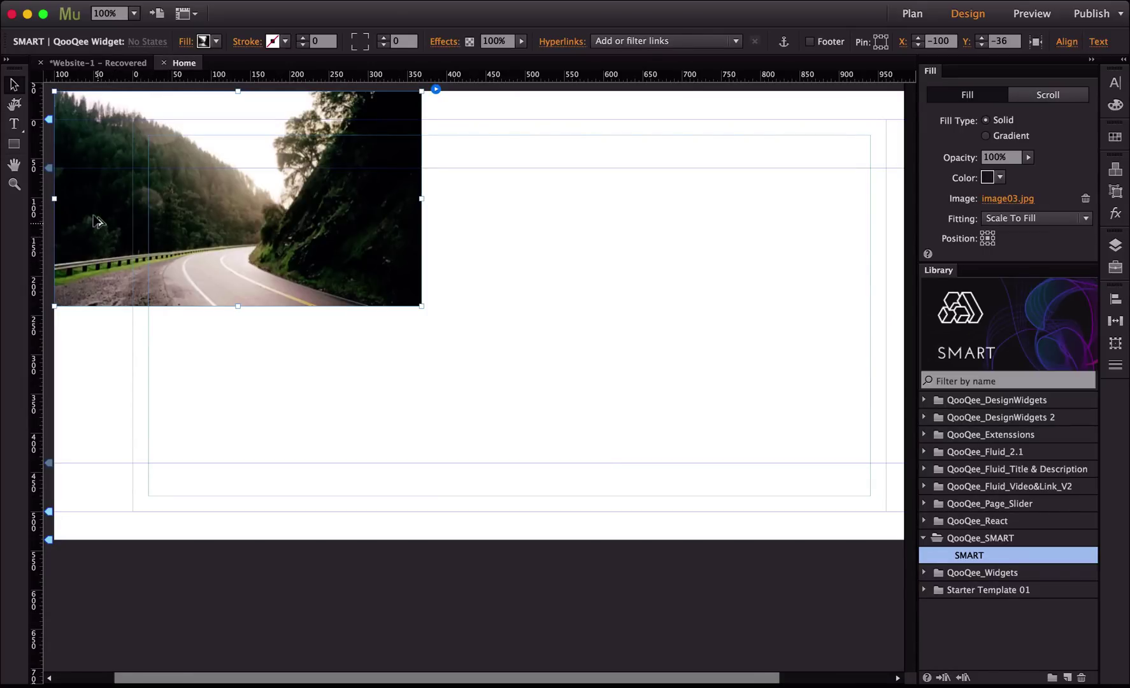
Step: Duplicate the road image widget beside the original at X 368, Y -36, and copy and paste another instance of it
{"action": "left_click_drag", "start_coordinate": [96, 218], "coordinate": [479, 218]}
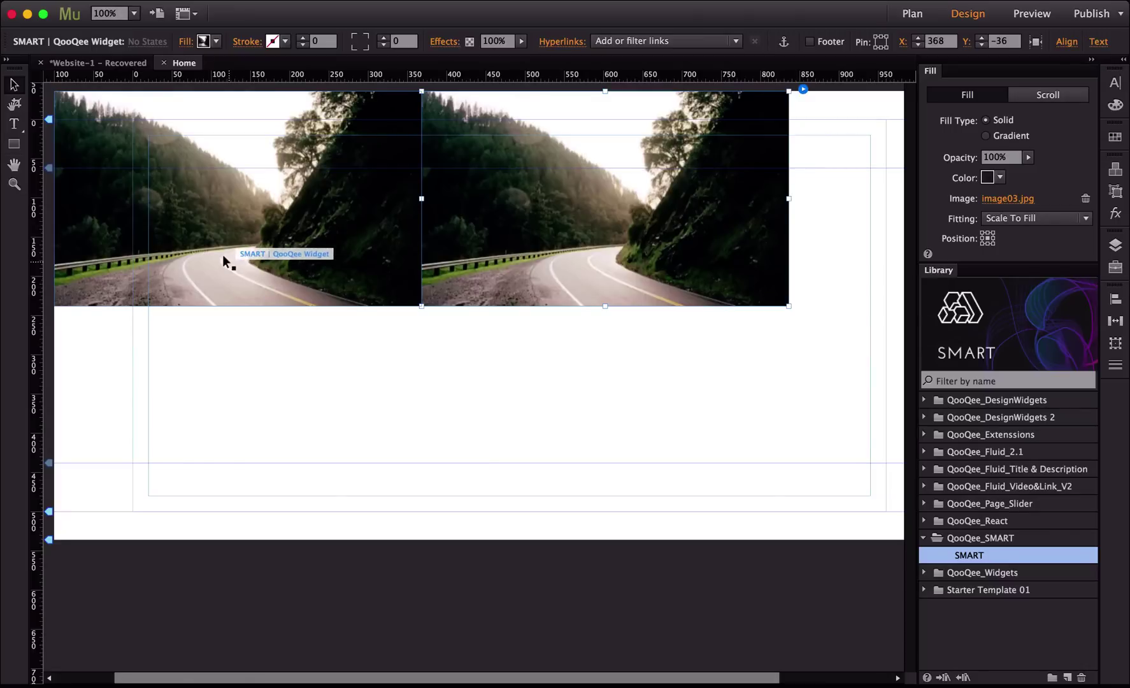
{"action": "right_click", "coordinate": [230, 210]}
{"action": "key", "text": "Escape"}
{"action": "right_click", "coordinate": [249, 188]}
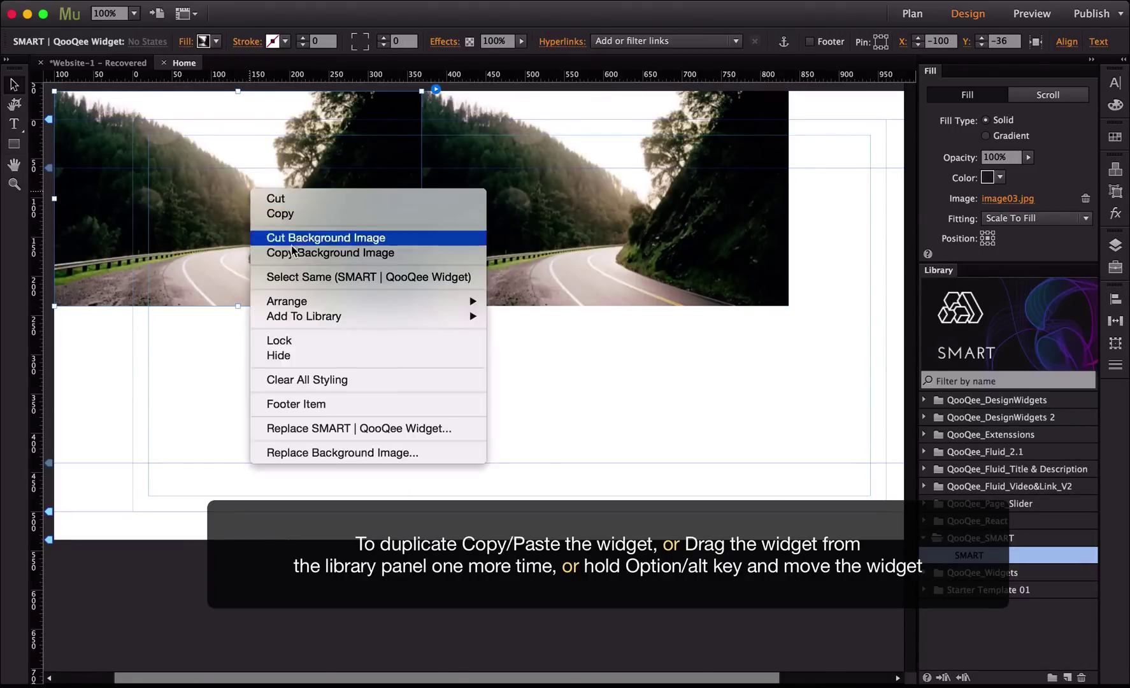
{"action": "left_click", "coordinate": [274, 214]}
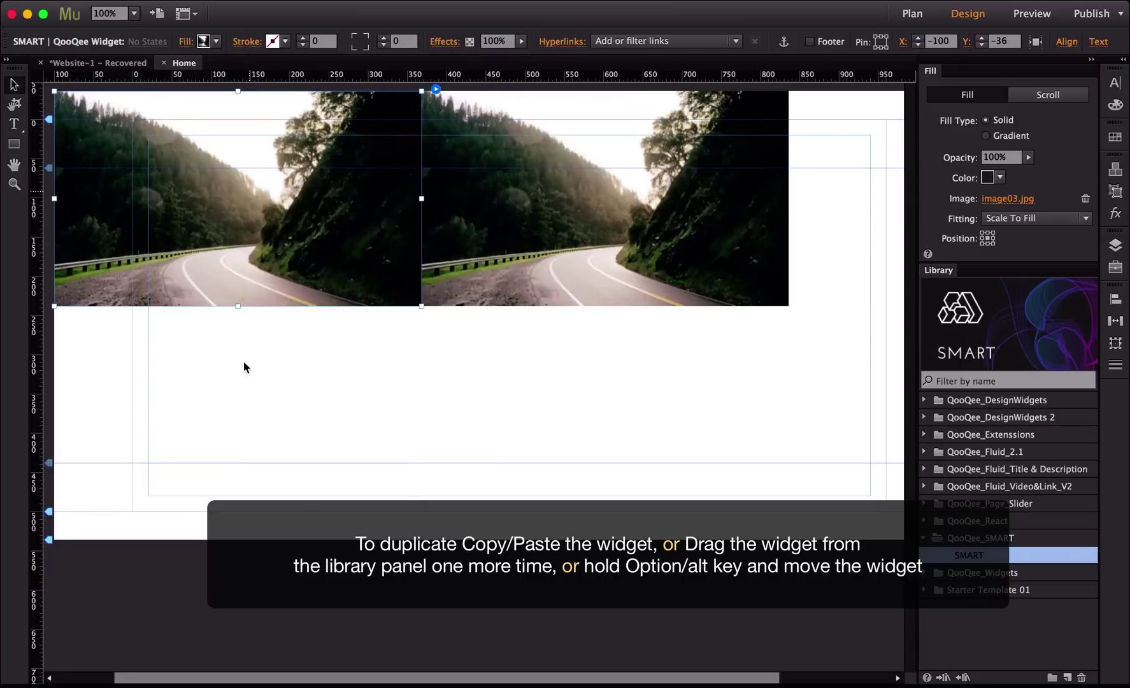
{"action": "right_click", "coordinate": [246, 362]}
{"action": "left_click", "coordinate": [284, 400]}
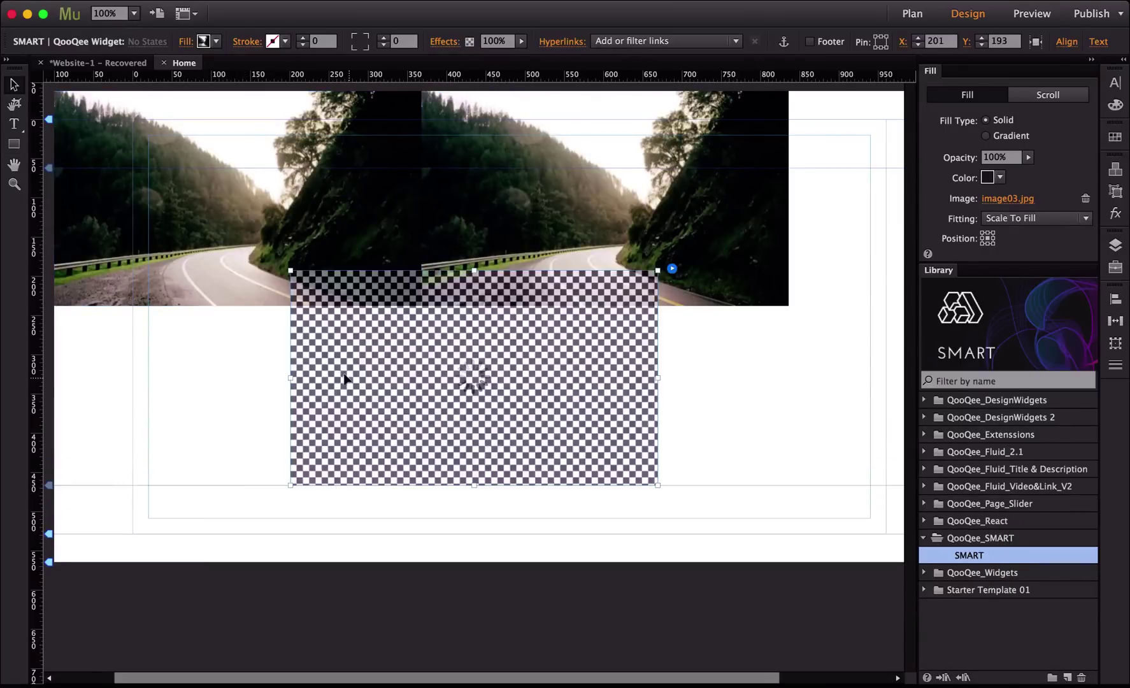
Step: Narrow the pasted widget and place it at X 836, Y -36, filling the row up to the page's right edge
{"action": "left_click_drag", "start_coordinate": [326, 382], "coordinate": [552, 328]}
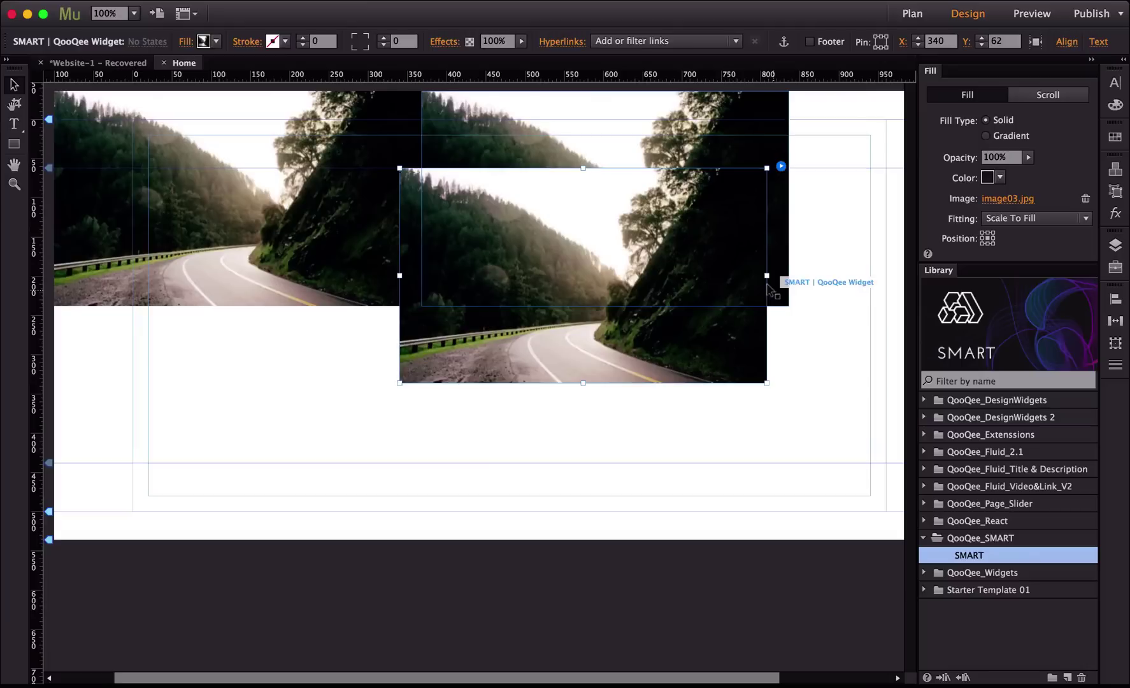
{"action": "left_click_drag", "start_coordinate": [766, 275], "coordinate": [581, 278]}
{"action": "left_click_drag", "start_coordinate": [498, 315], "coordinate": [793, 261]}
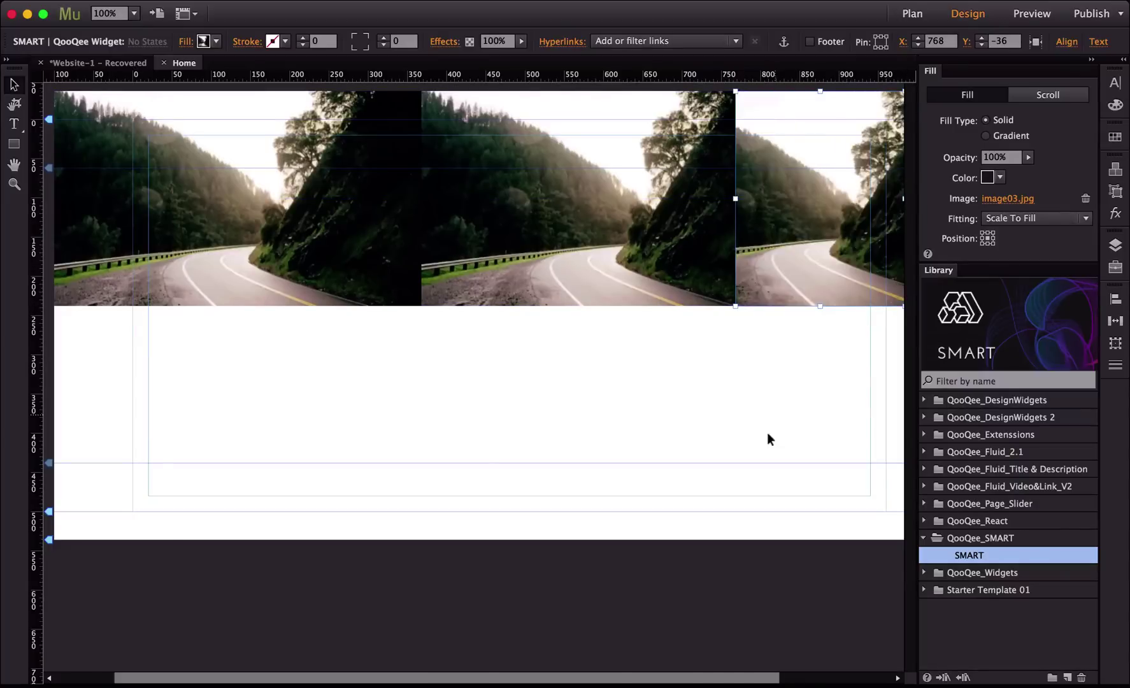
{"action": "scroll", "coordinate": [641, 439], "scroll_direction": "right", "scroll_amount": 5}
{"action": "left_click_drag", "start_coordinate": [674, 241], "coordinate": [713, 240]}
{"action": "left_click_drag", "start_coordinate": [812, 197], "coordinate": [819, 197]}
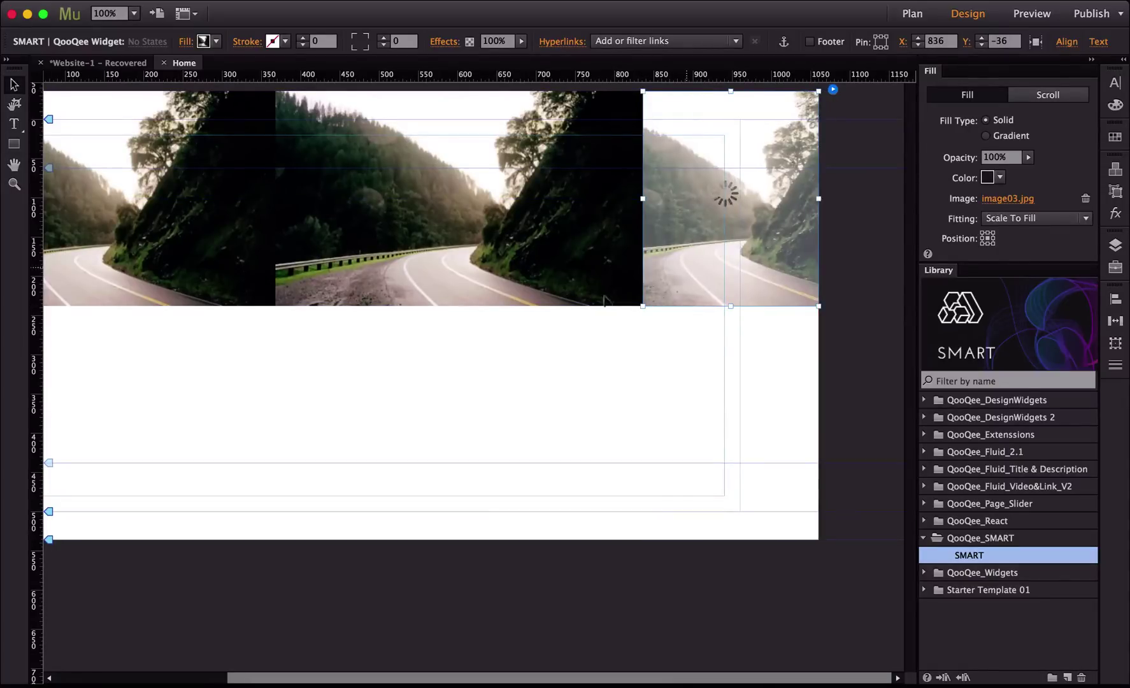
Step: Replace the middle widget's background with image05.jpg and the narrow right widget's background with the snowy mountain image
{"action": "left_click", "coordinate": [430, 212]}
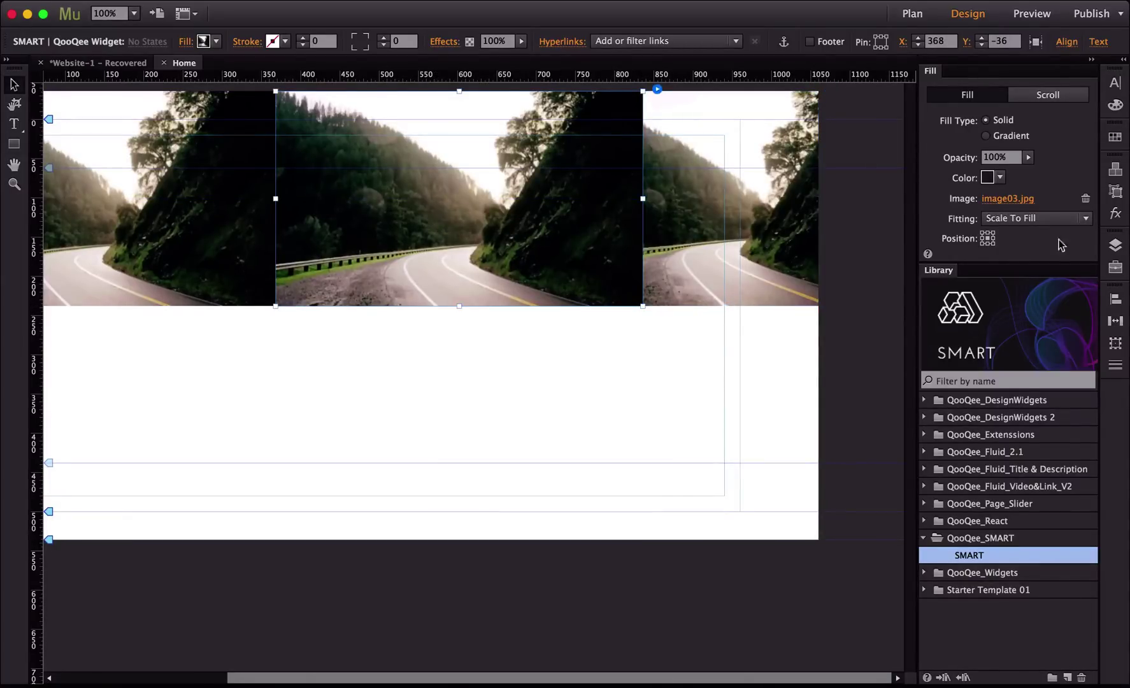
{"action": "left_click", "coordinate": [1019, 198]}
{"action": "double_click", "coordinate": [482, 191]}
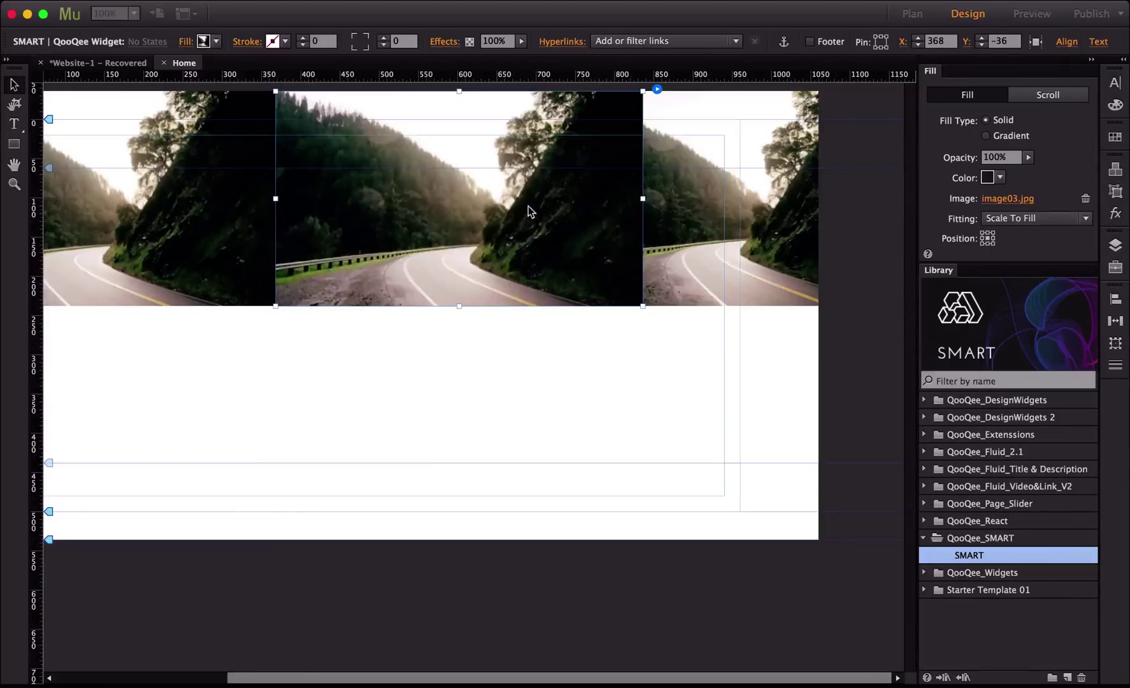
{"action": "left_click", "coordinate": [1007, 199]}
{"action": "double_click", "coordinate": [490, 233]}
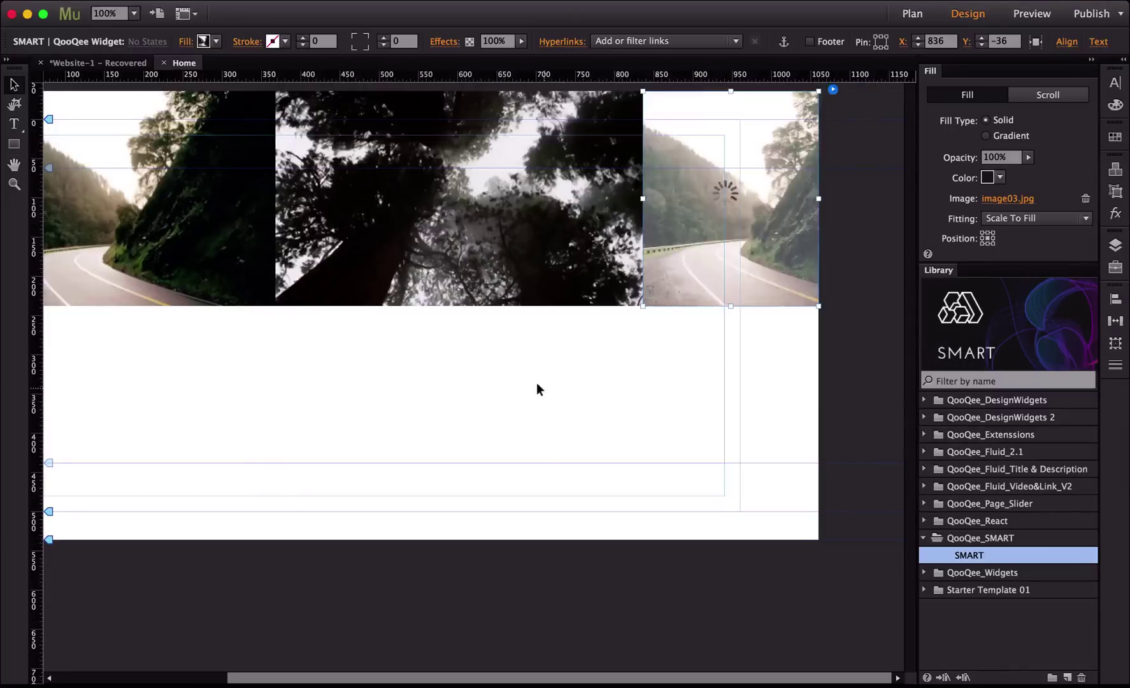
{"action": "left_click", "coordinate": [393, 318]}
Step: Preview the page in the browser to examine the three-image row
{"action": "key", "text": "super+shift+e"}
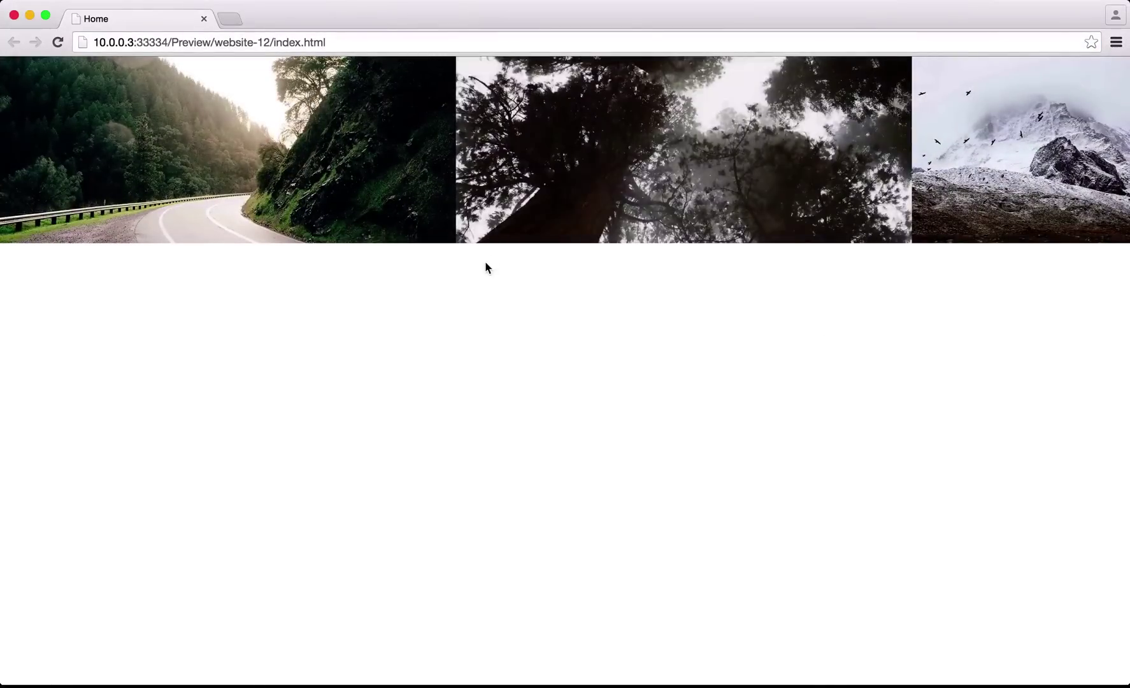
{"action": "key", "text": "super+Tab"}
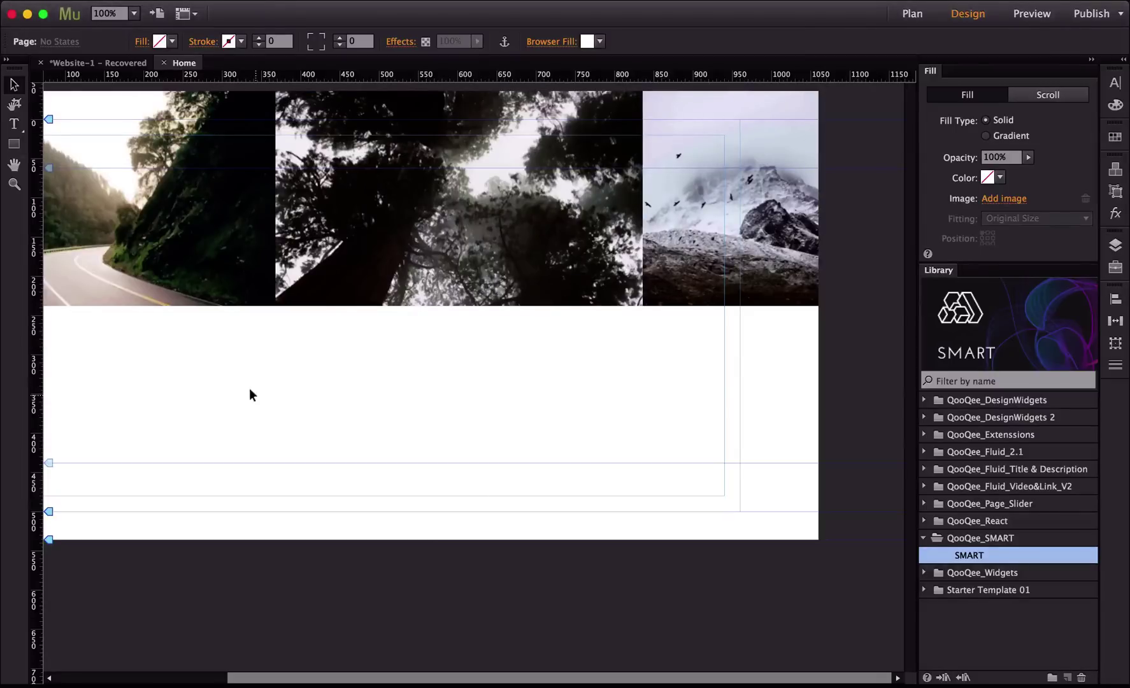
Step: Zoom the design out to 75% and preview the page again, resizing the browser window to test the row's responsiveness
{"action": "scroll", "coordinate": [260, 390], "scroll_direction": "left", "scroll_amount": 3}
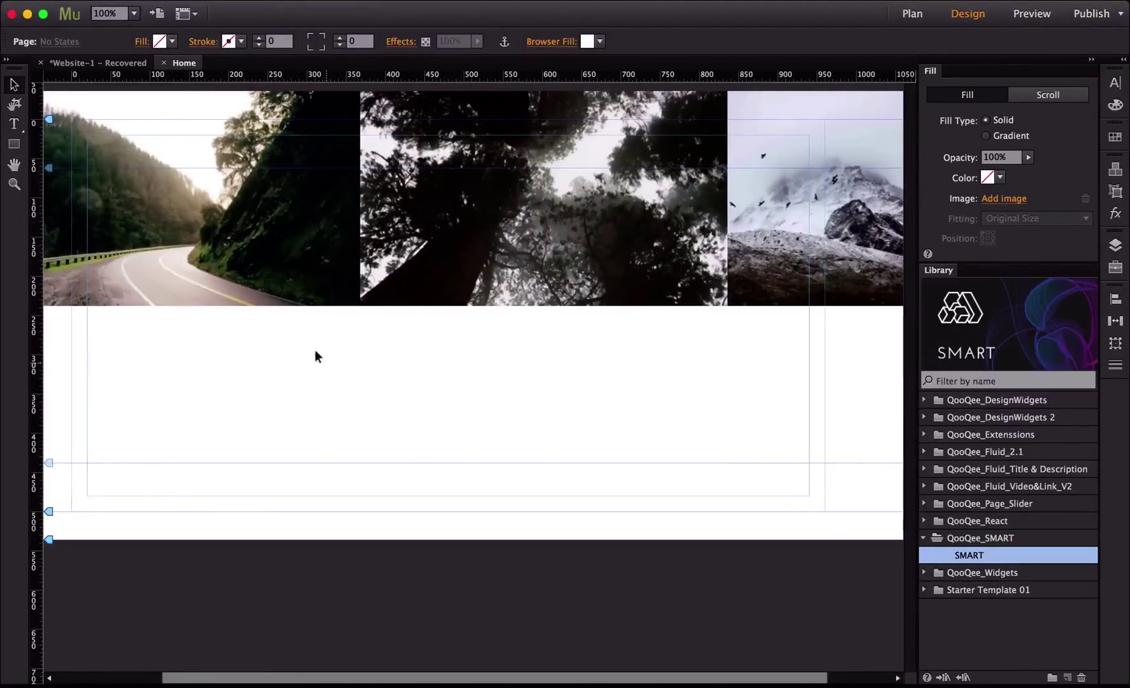
{"action": "left_click_drag", "start_coordinate": [256, 256], "coordinate": [436, 281]}
{"action": "key", "text": "z"}
{"action": "left_click", "coordinate": [413, 345], "text": "alt"}
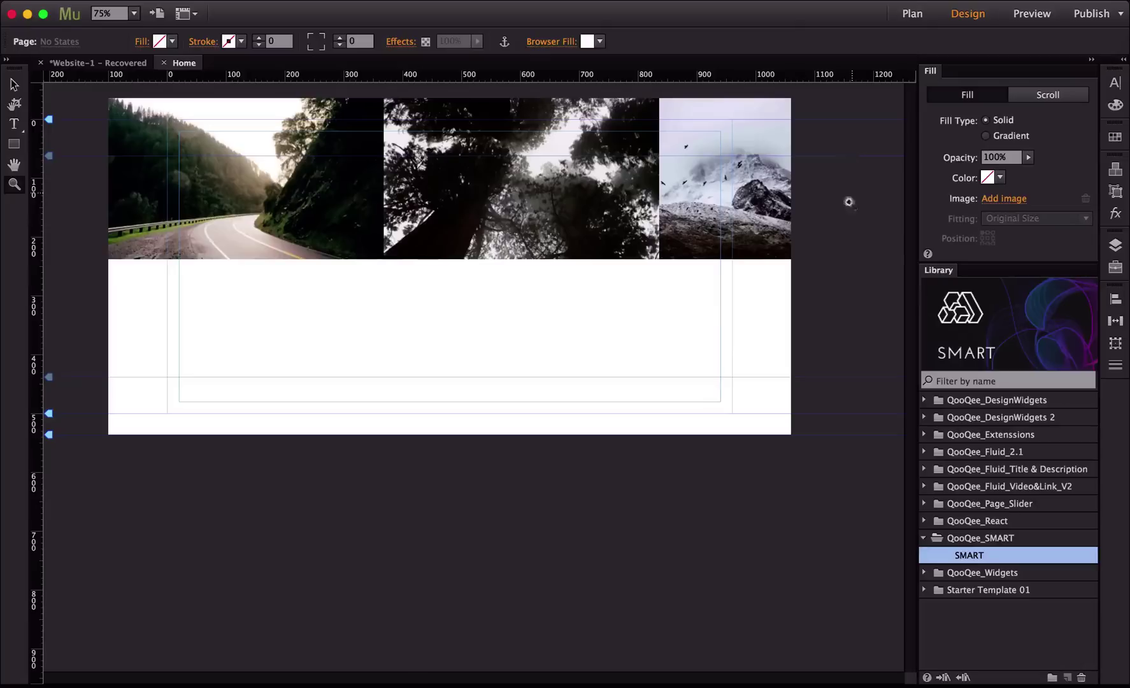
{"action": "key", "text": "super+shift+e"}
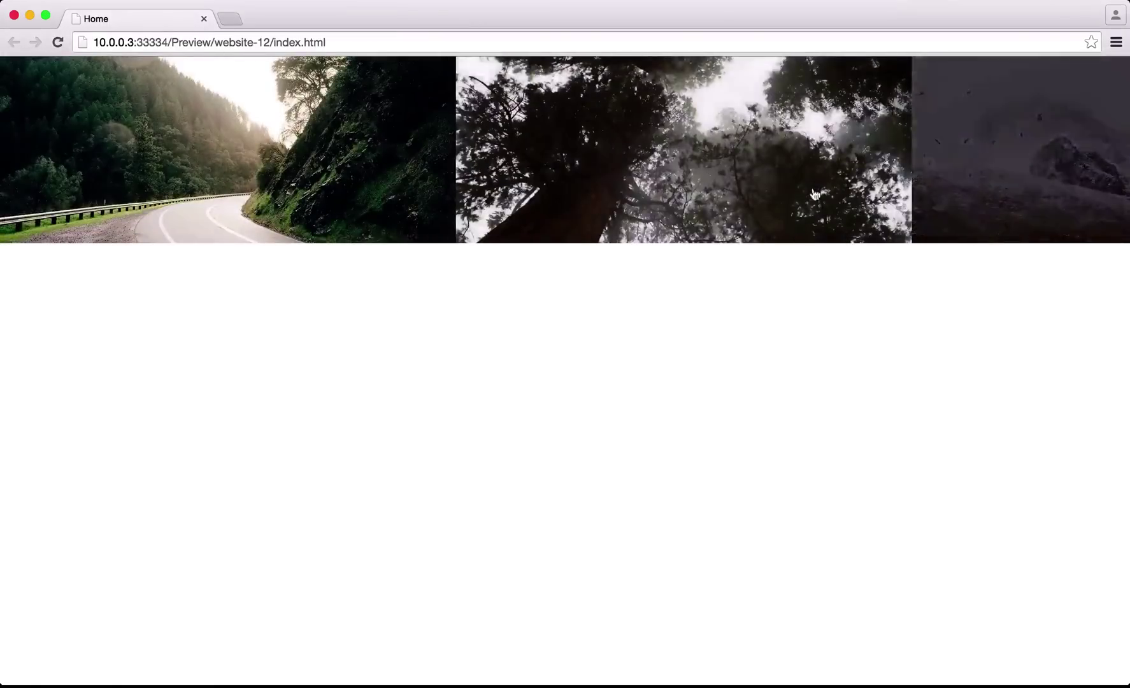
{"action": "left_click_drag", "start_coordinate": [1113, 451], "coordinate": [1039, 662]}
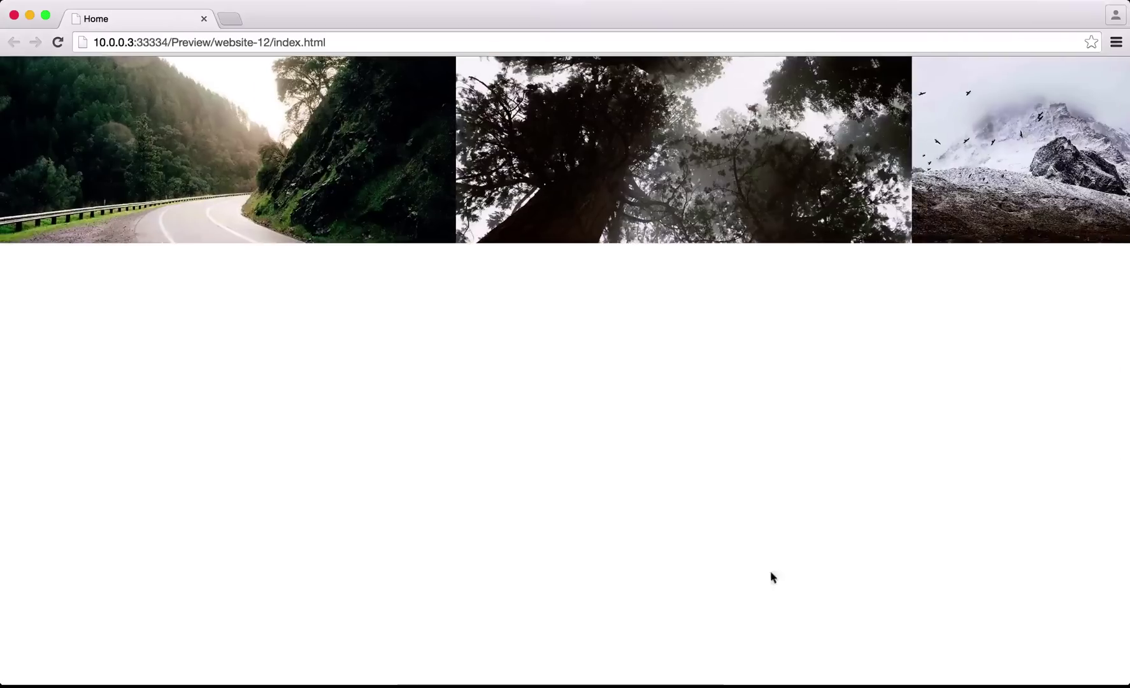
{"action": "key", "text": "super+Tab"}
Step: Narrow the middle tree widget to about 270 px and place a duplicate at X 635, sized to fill the gap before the mountain widget
{"action": "left_click", "coordinate": [433, 194]}
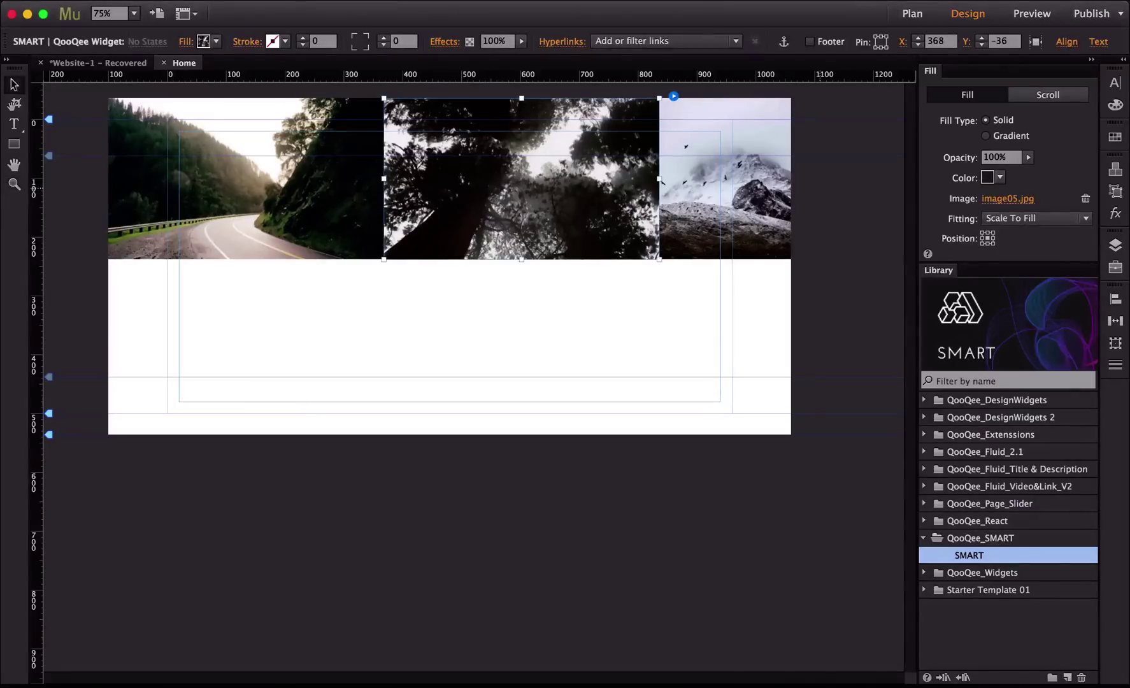
{"action": "left_click_drag", "start_coordinate": [660, 179], "coordinate": [641, 179]}
{"action": "left_click_drag", "start_coordinate": [571, 177], "coordinate": [542, 179]}
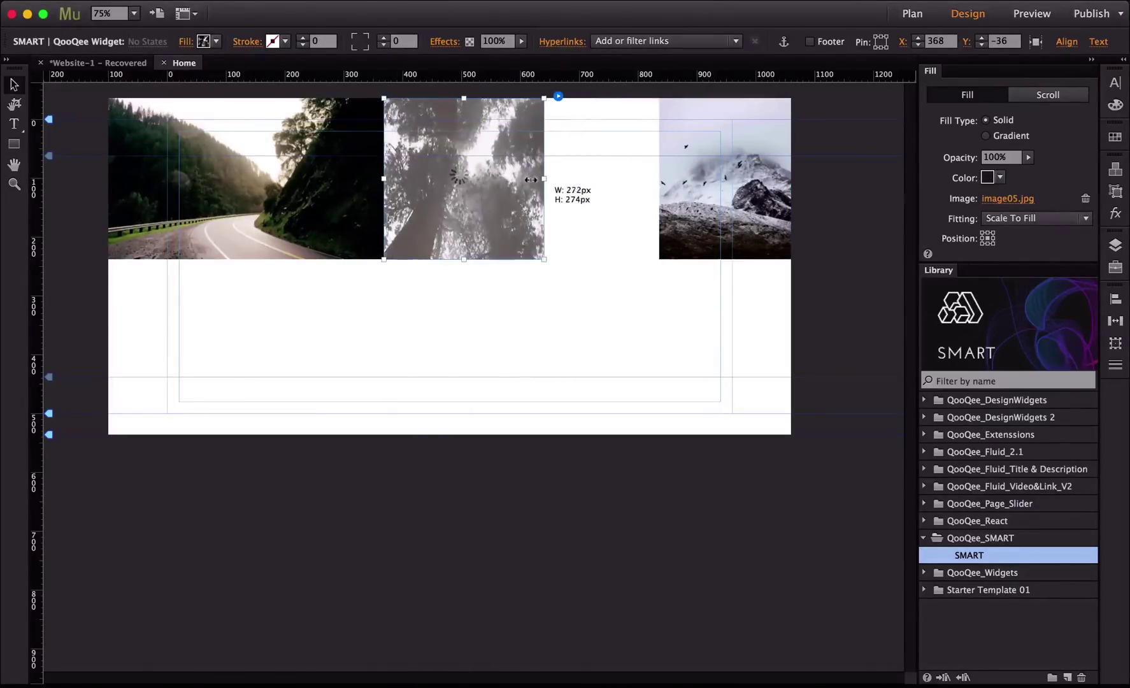
{"action": "left_click_drag", "start_coordinate": [455, 202], "coordinate": [613, 212]}
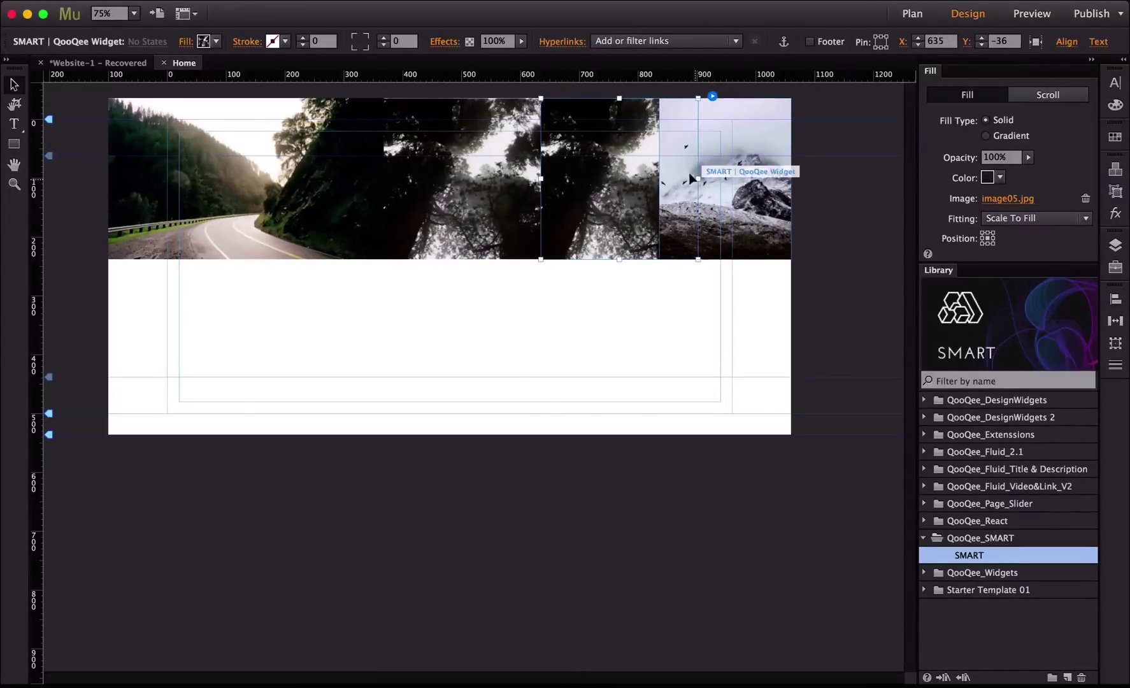
{"action": "left_click_drag", "start_coordinate": [697, 178], "coordinate": [660, 178]}
Step: Replace the duplicated tree widget's background with image06.jpg
{"action": "left_click", "coordinate": [1022, 200]}
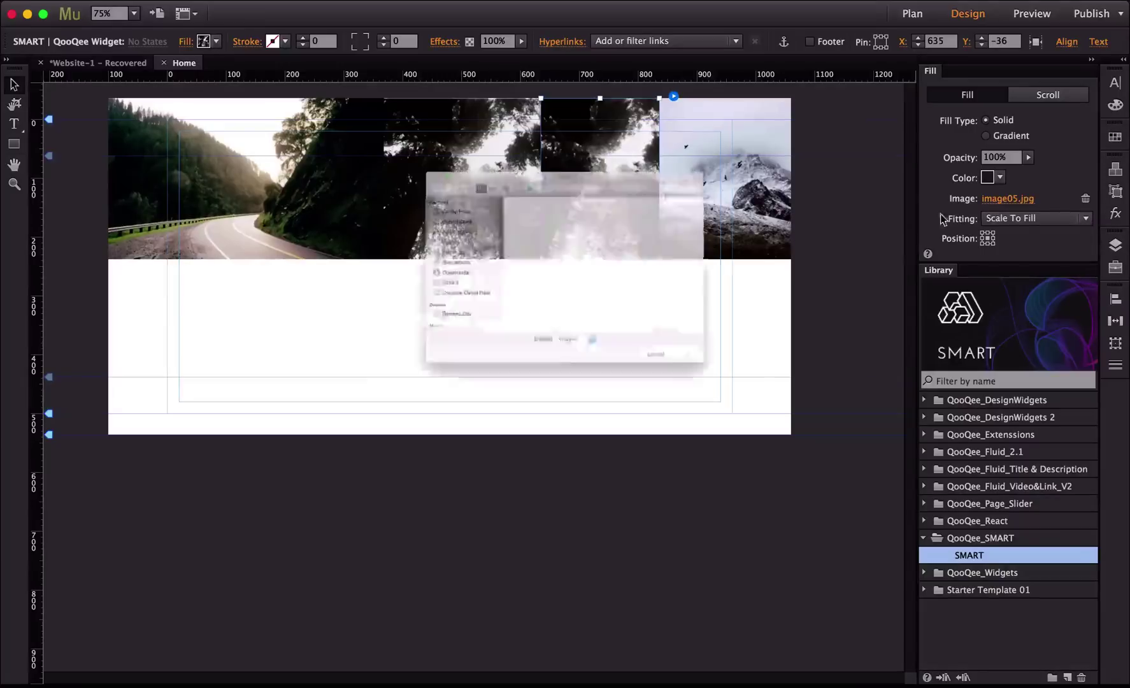
{"action": "double_click", "coordinate": [496, 206]}
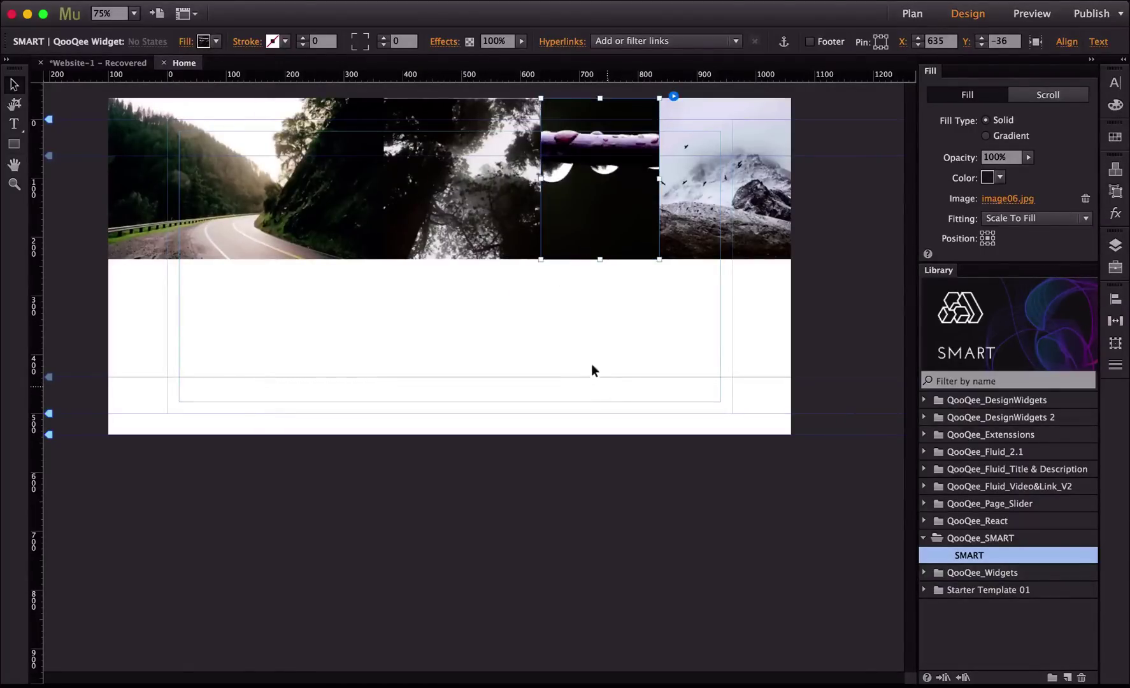
{"action": "left_click", "coordinate": [520, 336]}
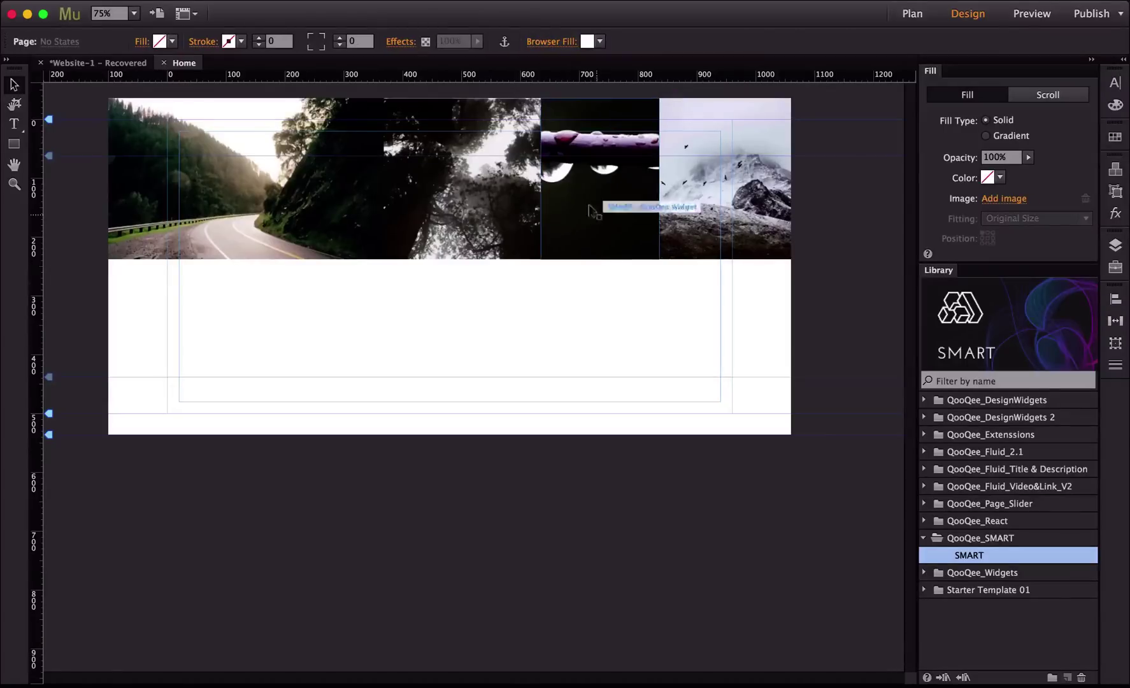
Step: Preview the four-image row in the browser and resize the window to check its responsive behaviour
{"action": "key", "text": "super+shift+e"}
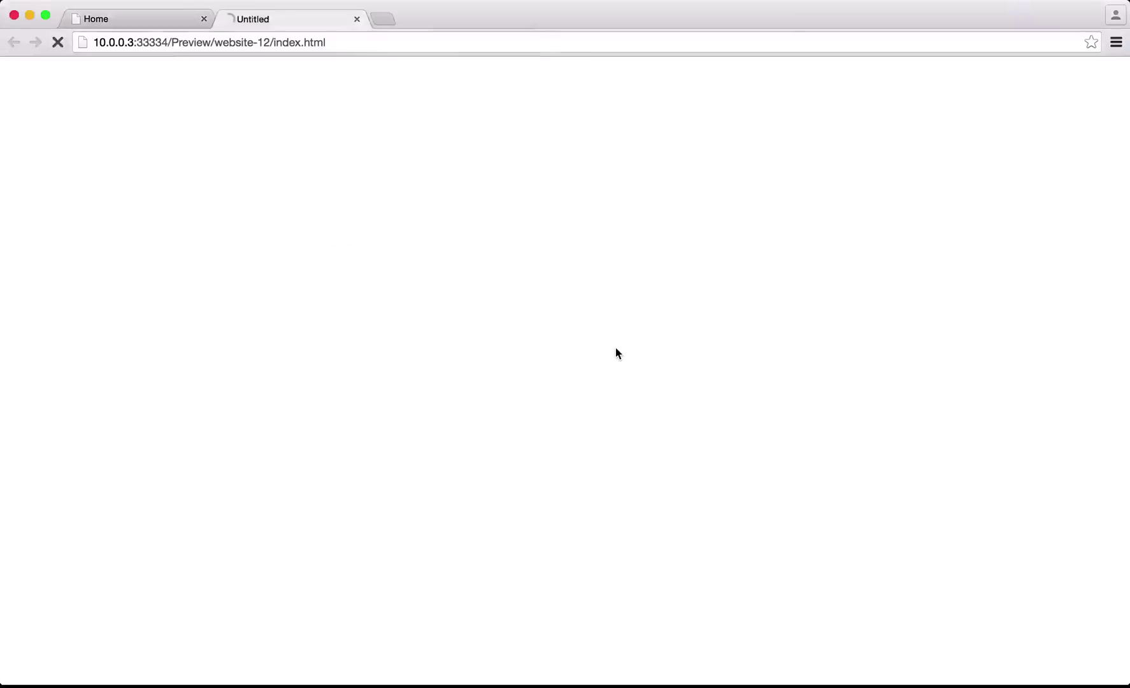
{"action": "left_click_drag", "start_coordinate": [1126, 187], "coordinate": [1116, 453]}
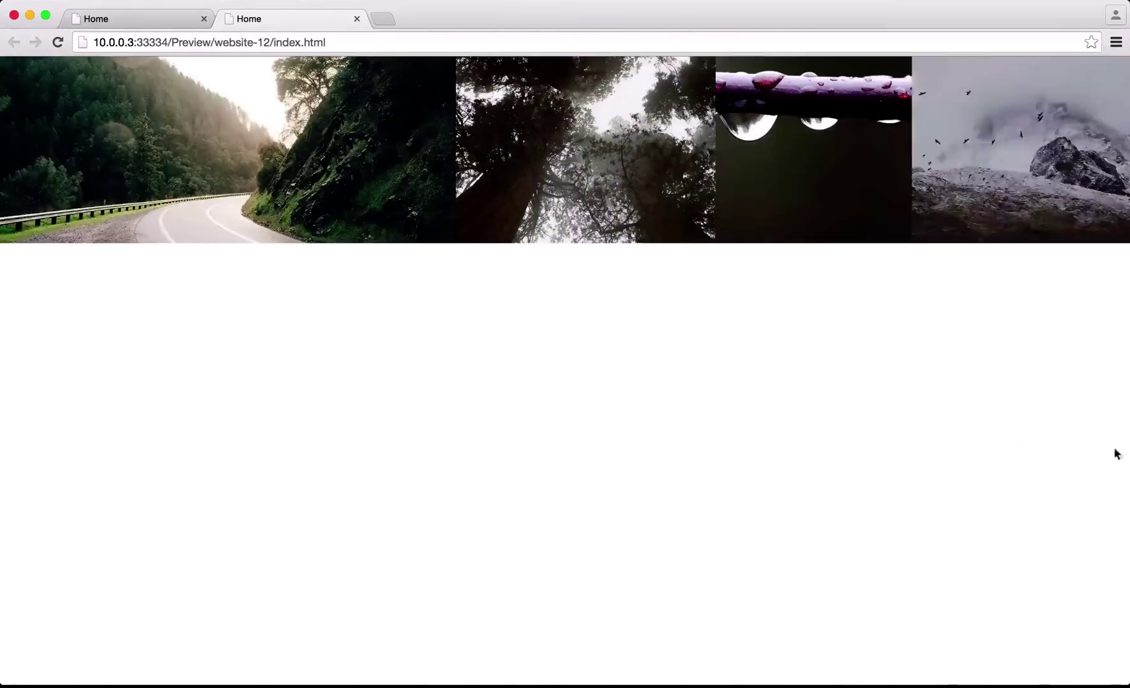
{"action": "key", "text": "super+Tab"}
Step: Duplicate the road widget directly below the first row at X -100, Y 238, and enlarge it proportionally to about 685 px wide
{"action": "left_click", "coordinate": [236, 193]}
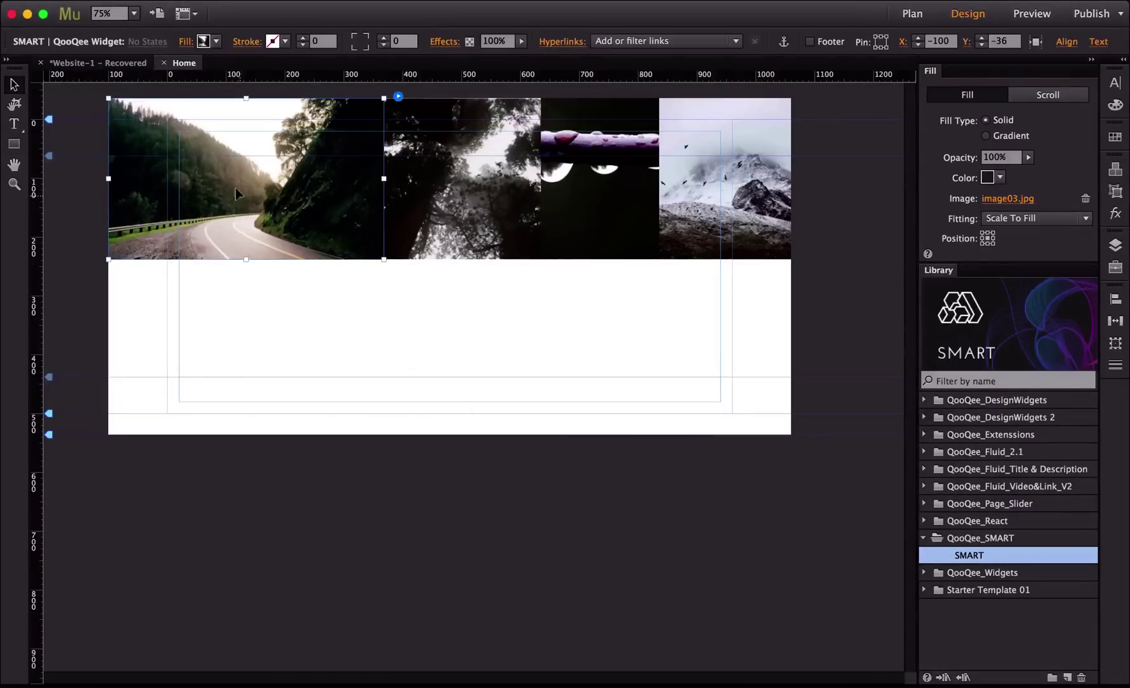
{"action": "left_click_drag", "start_coordinate": [237, 190], "coordinate": [241, 341]}
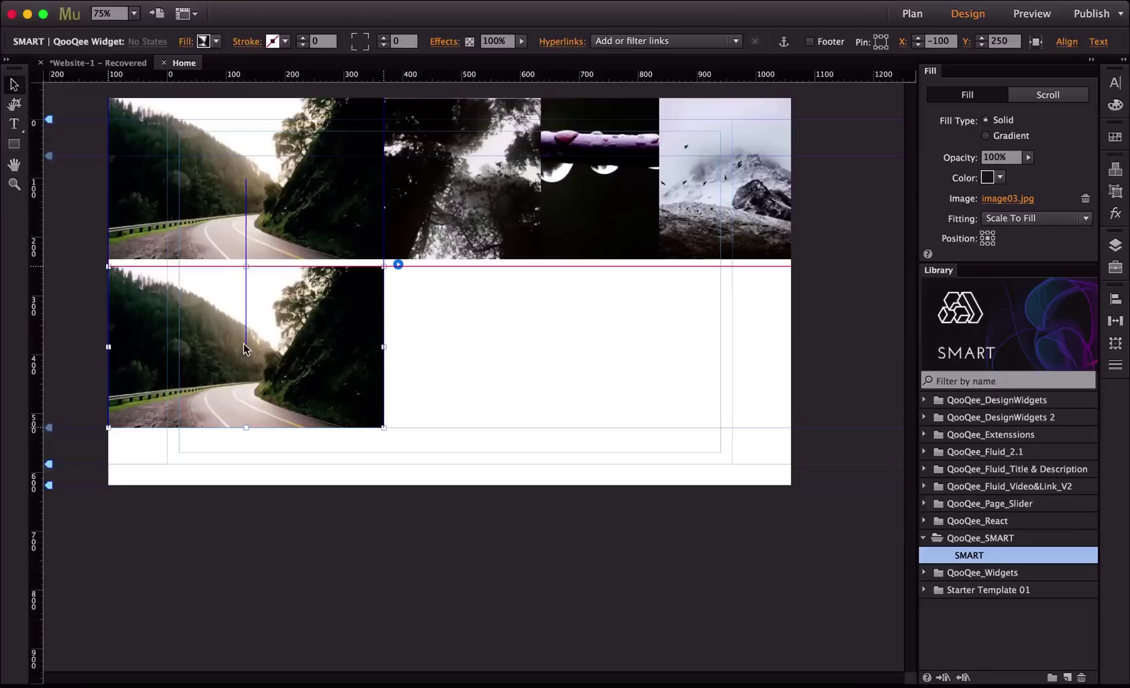
{"action": "left_click_drag", "start_coordinate": [243, 345], "coordinate": [244, 343]}
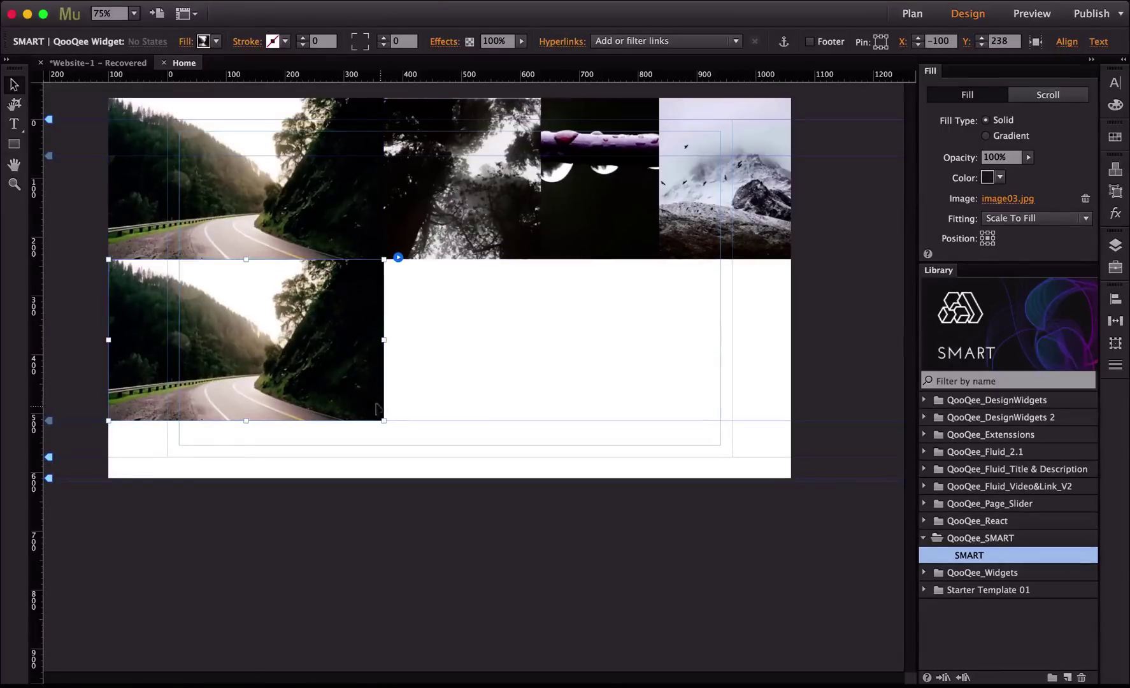
{"action": "left_click_drag", "start_coordinate": [383, 418], "coordinate": [510, 484]}
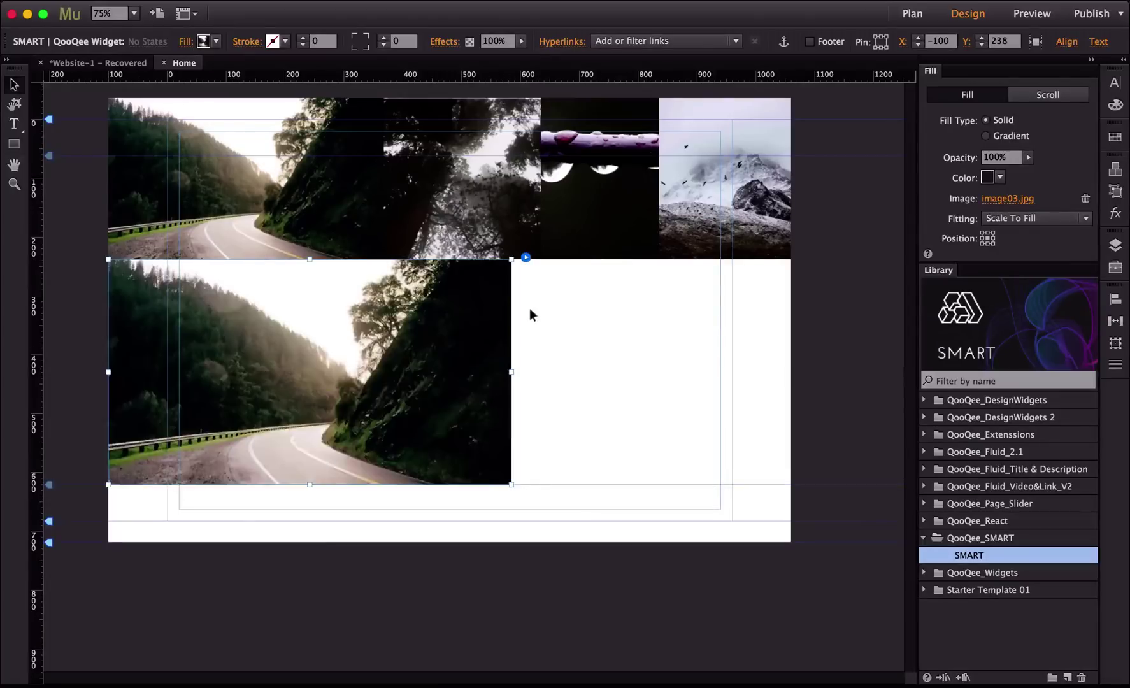
Step: Set the enlarged road widget's height mode to a percentage of the browser's height, keeping the value at 50
{"action": "left_click", "coordinate": [524, 259]}
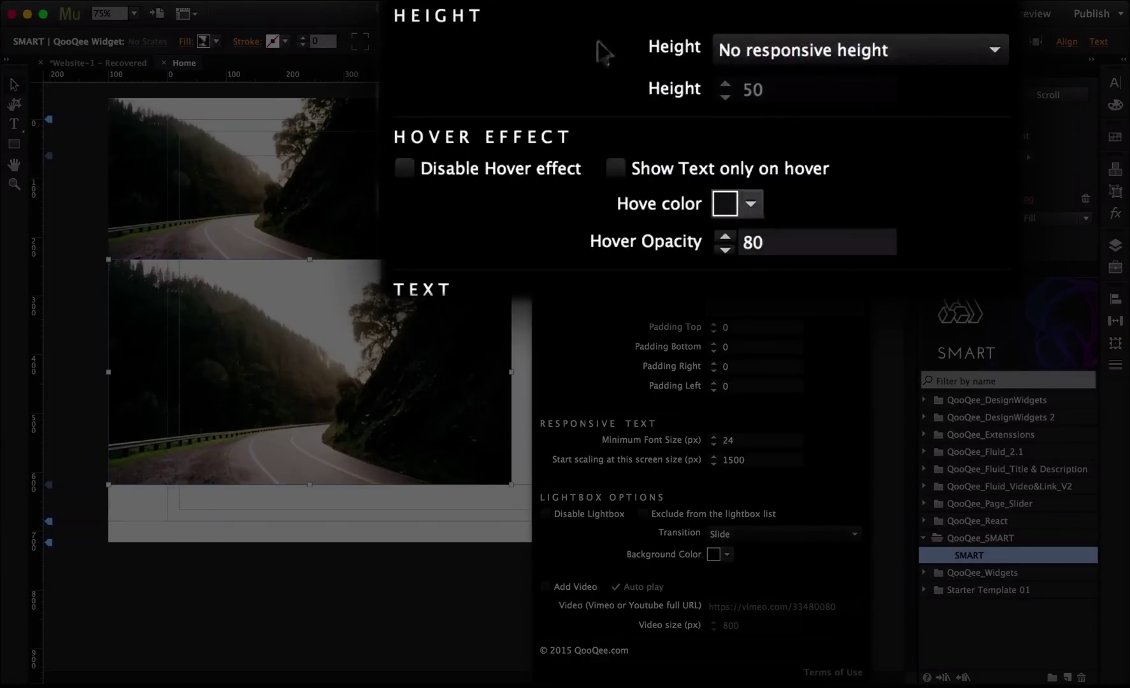
{"action": "left_click", "coordinate": [832, 51]}
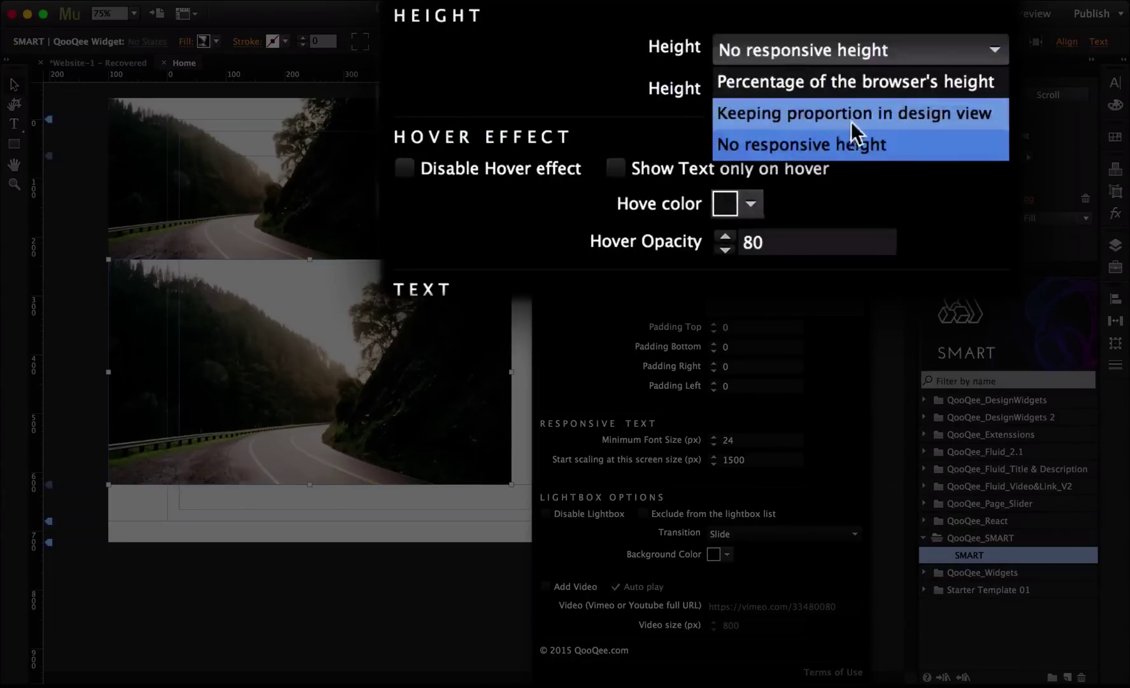
{"action": "left_click", "coordinate": [266, 389]}
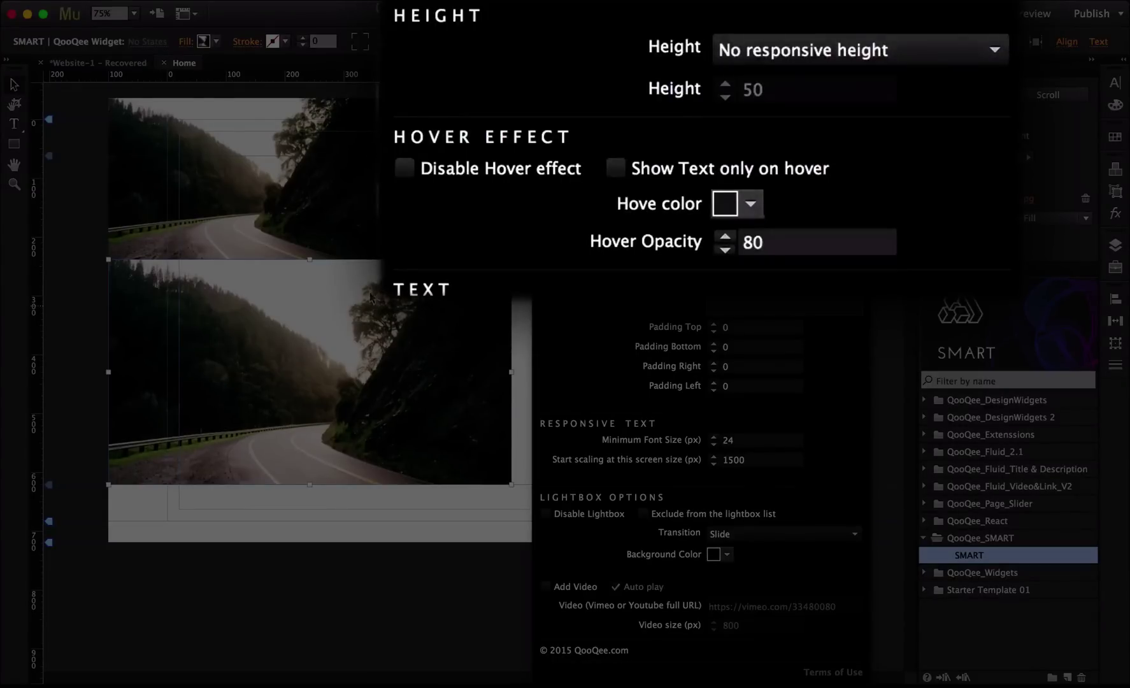
{"action": "left_click", "coordinate": [867, 45]}
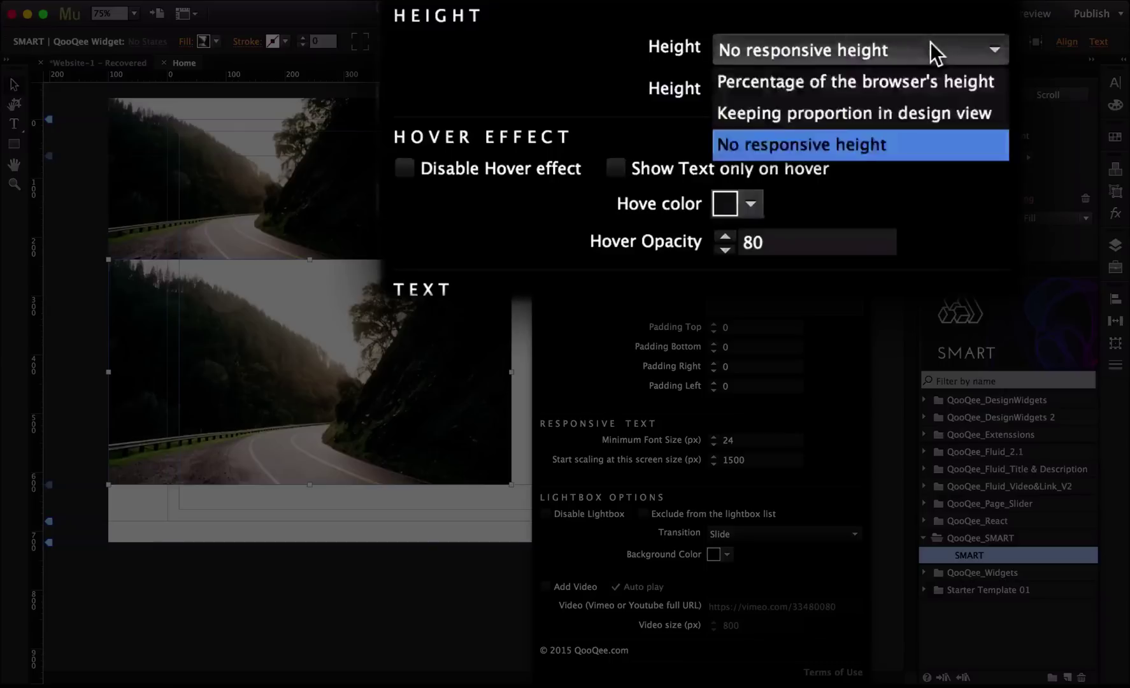
{"action": "left_click", "coordinate": [880, 82]}
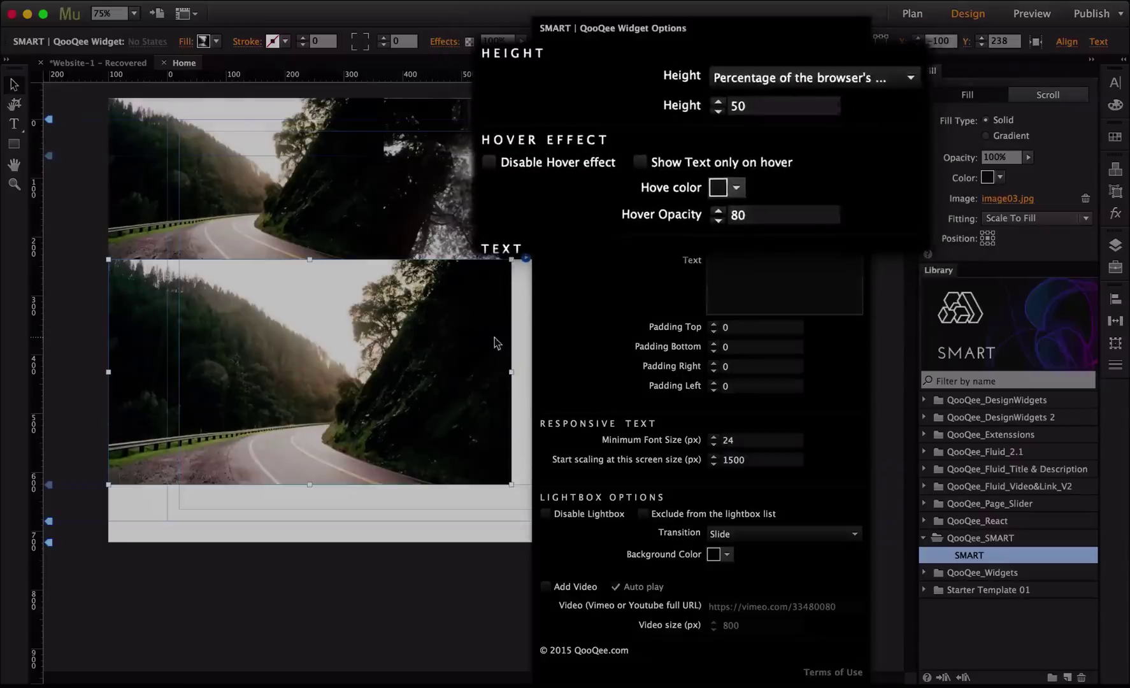
{"action": "left_click", "coordinate": [554, 333]}
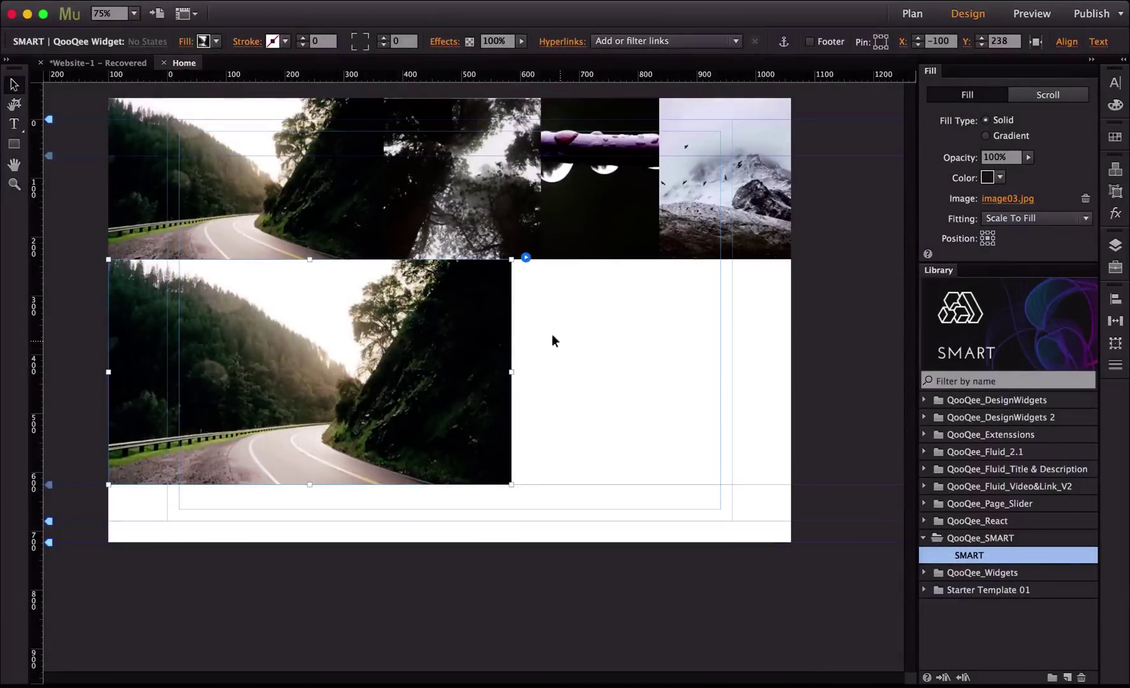
Step: Duplicate the enlarged road widget, narrow the copy to fill the second row from X 585, and set its background to image08.jpg
{"action": "left_click_drag", "start_coordinate": [342, 376], "coordinate": [520, 357]}
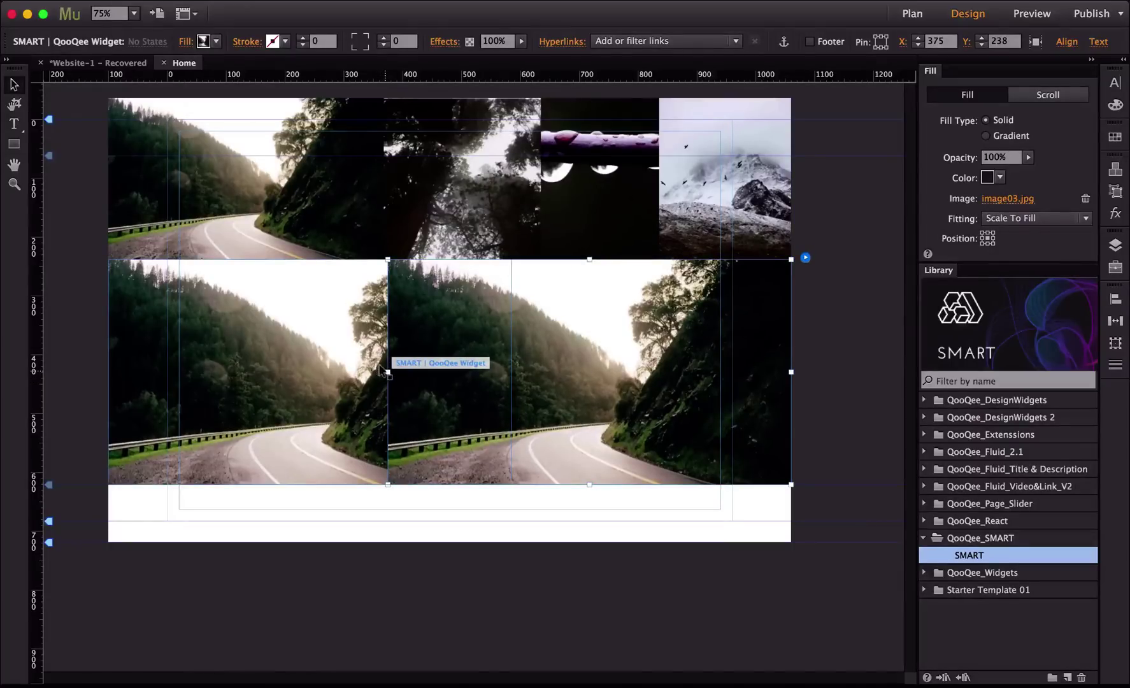
{"action": "left_click_drag", "start_coordinate": [389, 373], "coordinate": [512, 372]}
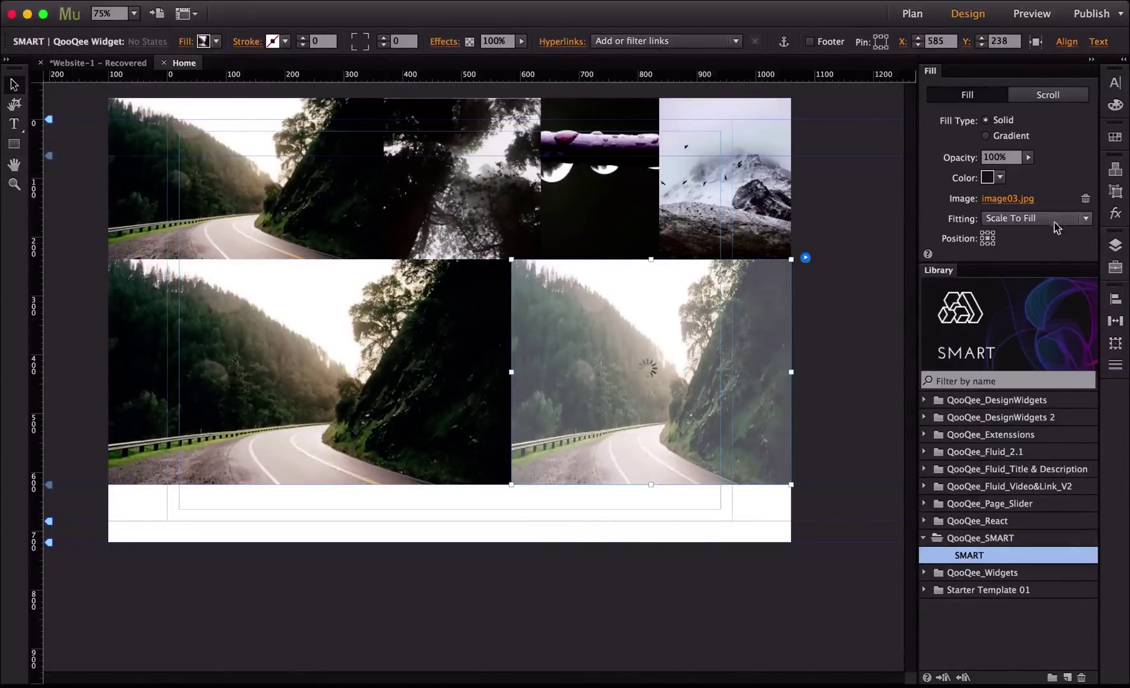
{"action": "left_click", "coordinate": [1019, 200]}
{"action": "left_click", "coordinate": [501, 233]}
{"action": "key", "text": "Return"}
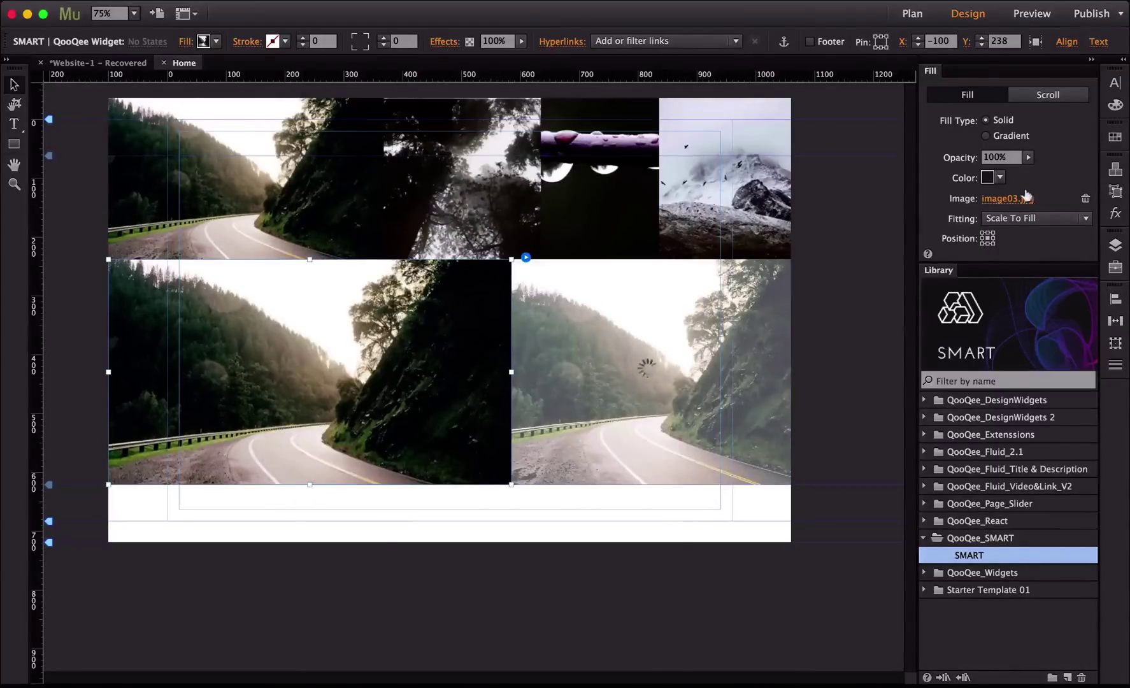
Step: Replace the background of the large road widget in the second row with image06.jpg
{"action": "left_click", "coordinate": [1018, 198]}
{"action": "double_click", "coordinate": [505, 205]}
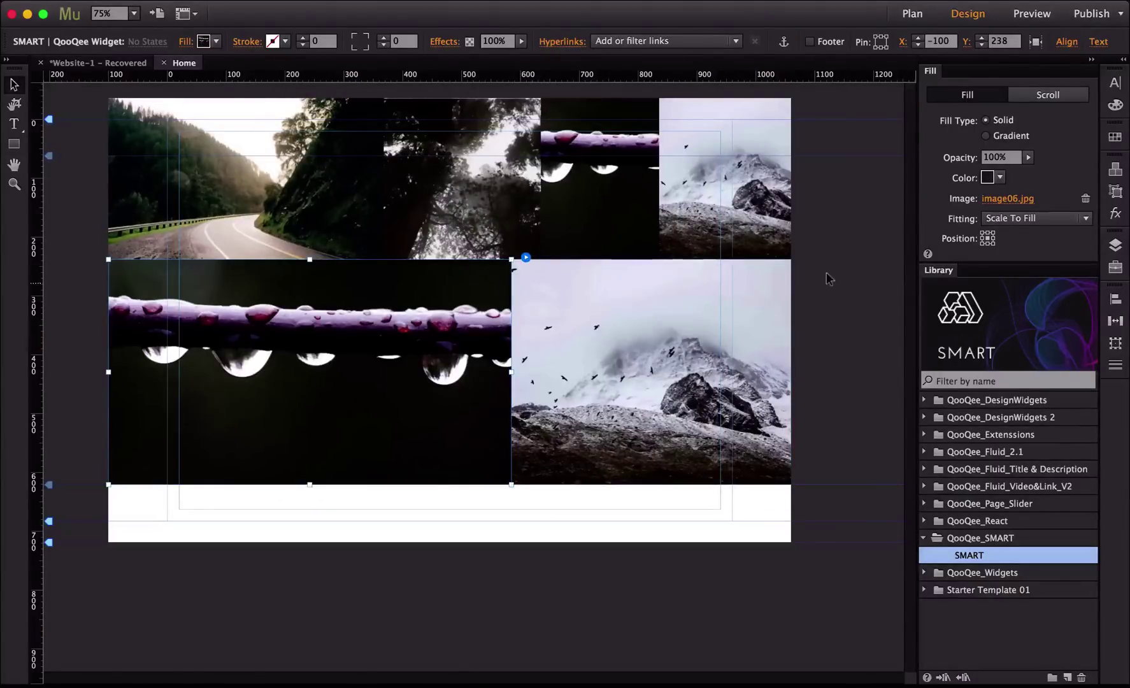
{"action": "left_click", "coordinate": [828, 272]}
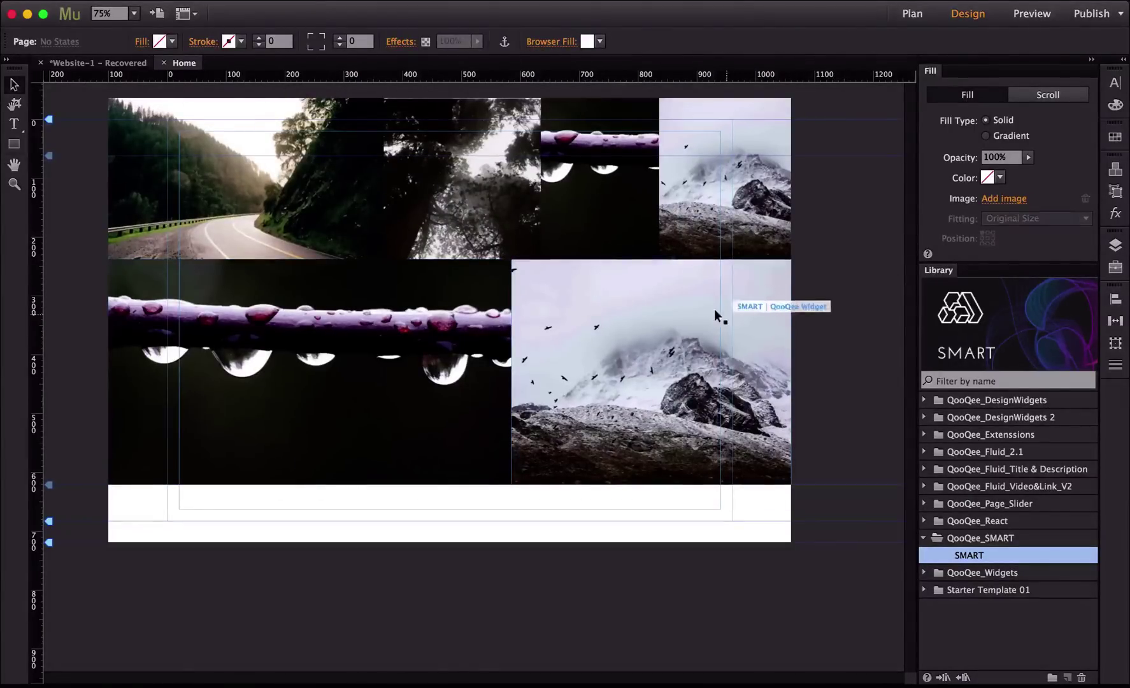
Step: Preview the two-row grid in the browser and resize the window to check how the second row's height responds
{"action": "key", "text": "super+alt+e"}
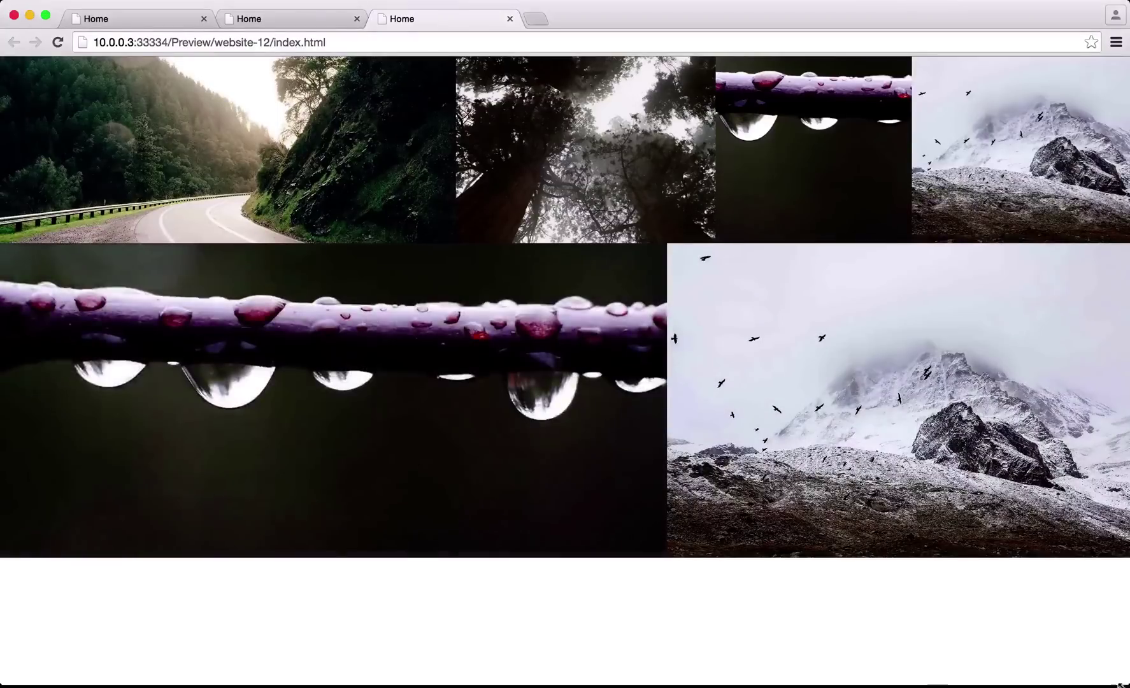
{"action": "mouse_move", "coordinate": [1115, 683]}
{"action": "mouse_move", "coordinate": [1125, 672]}
{"action": "left_mouse_down"}
{"action": "mouse_move", "coordinate": [1053, 593]}
{"action": "mouse_move", "coordinate": [994, 501]}
{"action": "mouse_move", "coordinate": [935, 456]}
{"action": "mouse_move", "coordinate": [881, 464]}
{"action": "mouse_move", "coordinate": [861, 495]}
{"action": "mouse_move", "coordinate": [895, 586]}
{"action": "mouse_move", "coordinate": [956, 611]}
{"action": "mouse_move", "coordinate": [1061, 469]}
{"action": "mouse_move", "coordinate": [1128, 685]}
{"action": "left_mouse_up"}
{"action": "mouse_move", "coordinate": [1009, 668]}
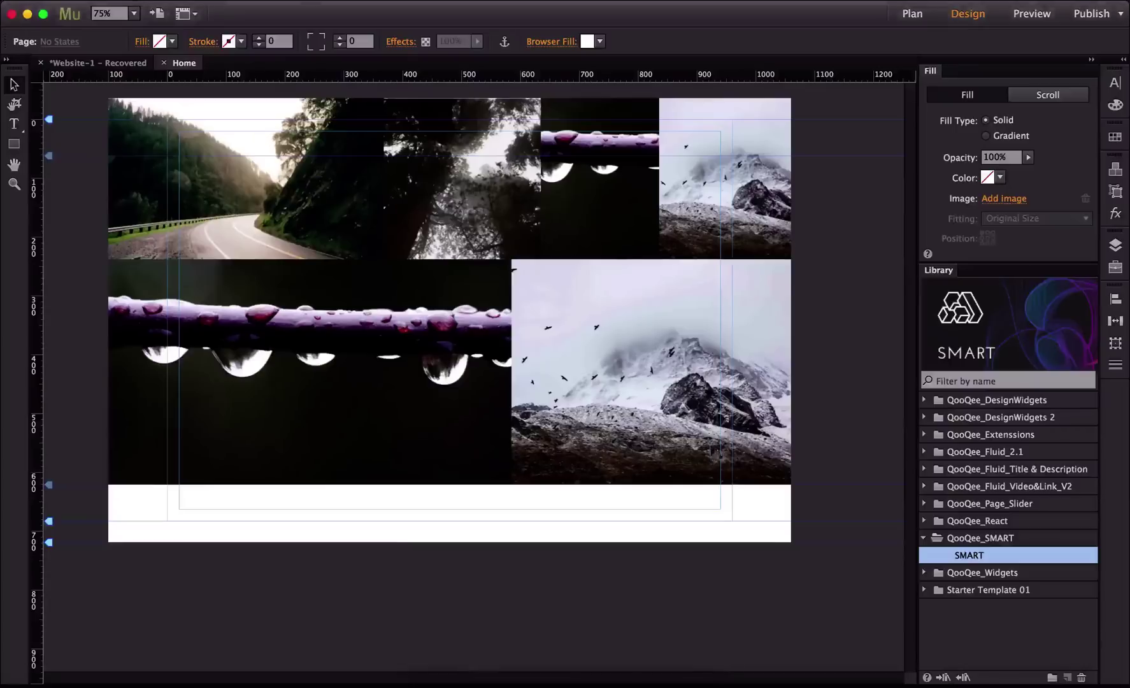
Step: Delete the four widgets of the first row and move the two larger widgets up to Y -36
{"action": "left_click_drag", "start_coordinate": [969, 555], "coordinate": [99, 156]}
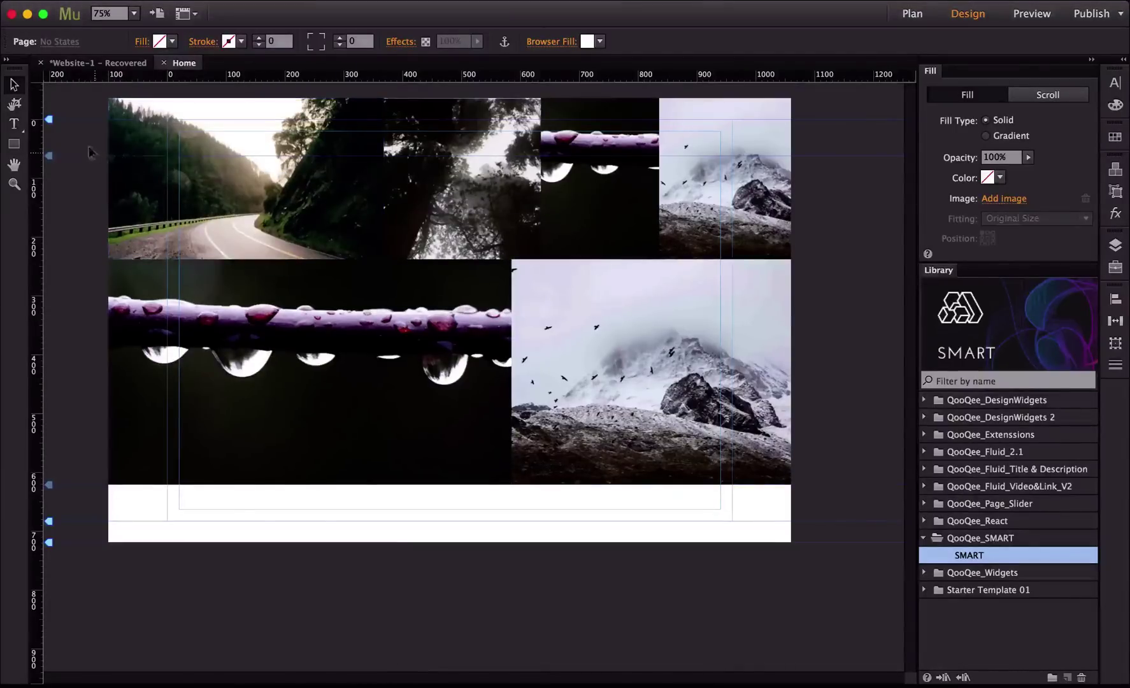
{"action": "left_click", "coordinate": [595, 319]}
{"action": "left_click_drag", "start_coordinate": [600, 323], "coordinate": [598, 181]}
{"action": "left_click", "coordinate": [512, 353]}
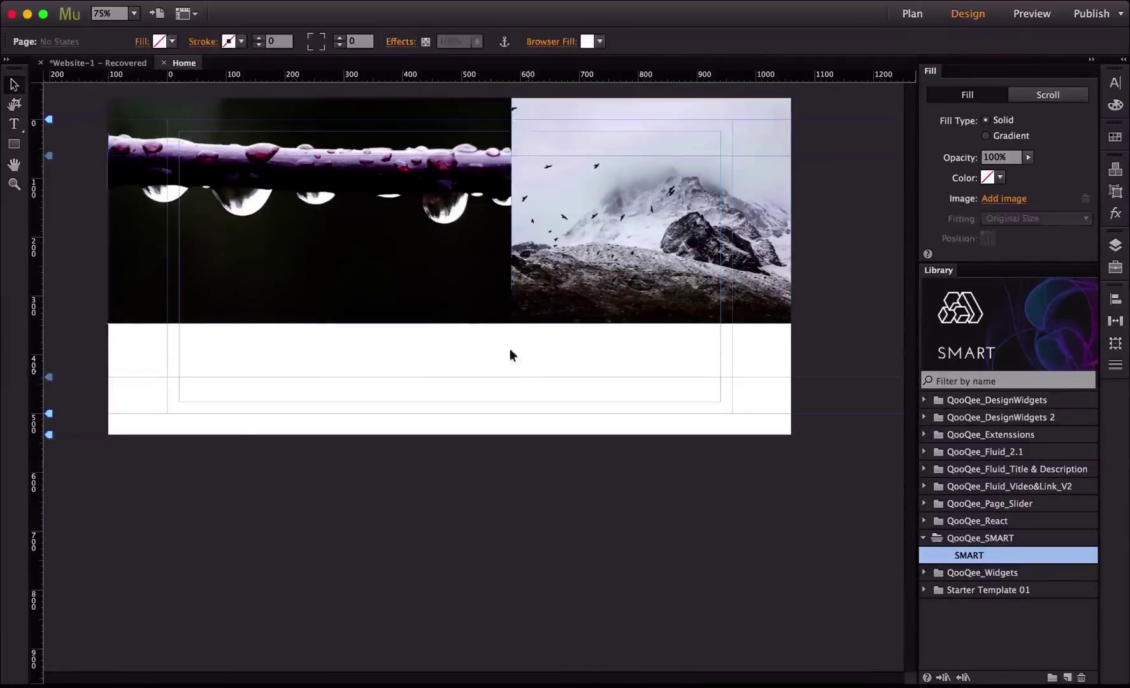
Step: Change the water-drop widget's height mode to Keeping proportion in design view
{"action": "left_click", "coordinate": [447, 161]}
{"action": "left_click", "coordinate": [526, 100]}
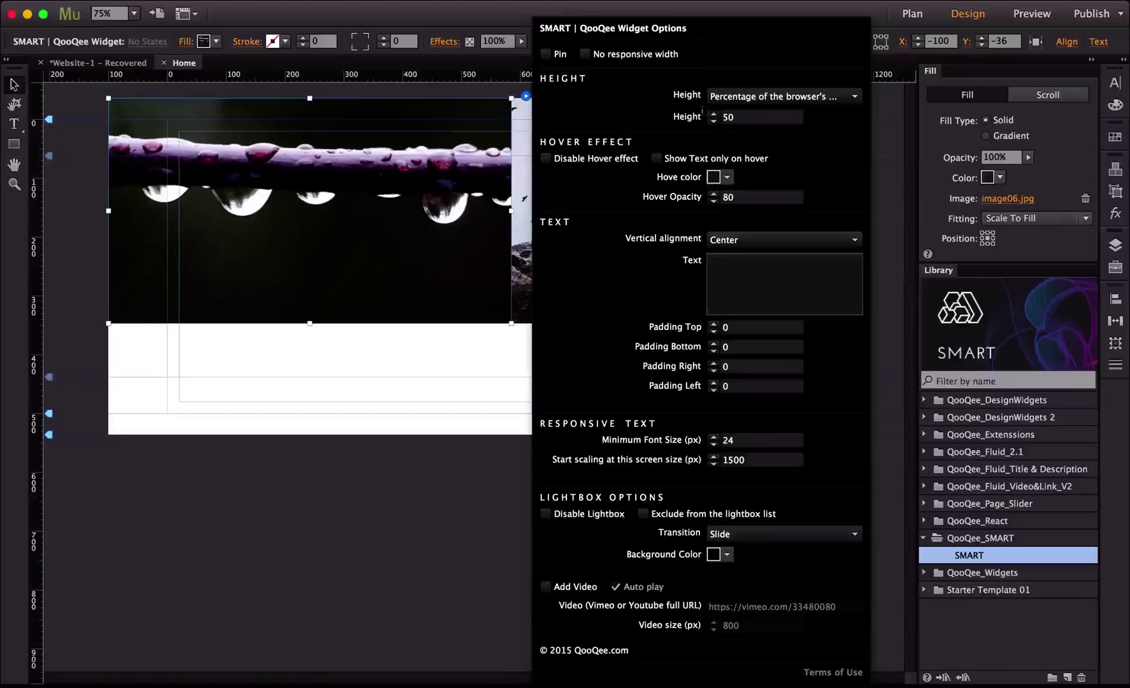
{"action": "left_click", "coordinate": [719, 98]}
{"action": "left_click", "coordinate": [749, 130]}
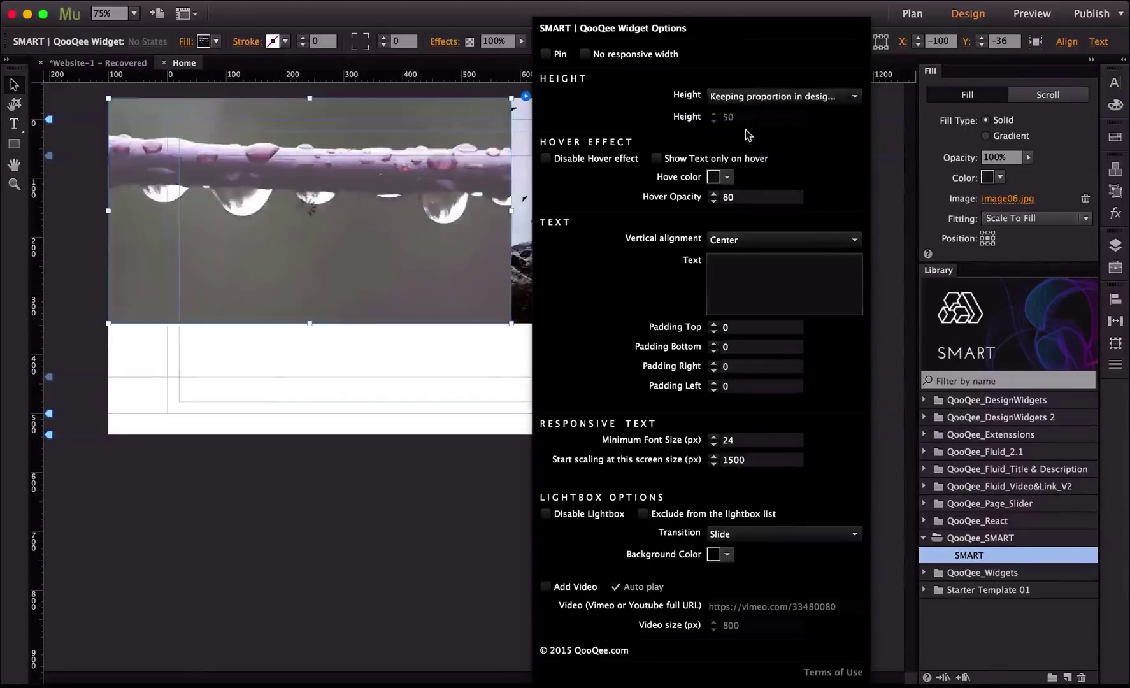
{"action": "left_click", "coordinate": [378, 345]}
Step: Preview the page in the browser and resize the window to compare the two widgets' height modes, checking against the design
{"action": "left_click", "coordinate": [623, 106]}
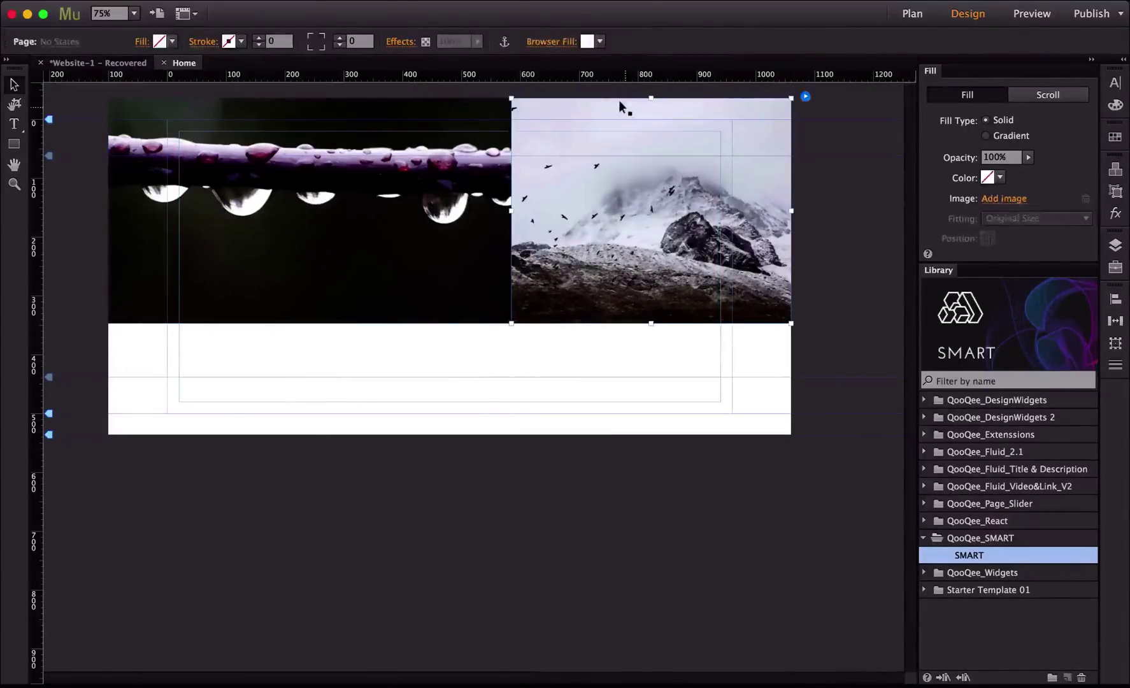
{"action": "left_click", "coordinate": [418, 381]}
{"action": "key", "text": "super+shift+e"}
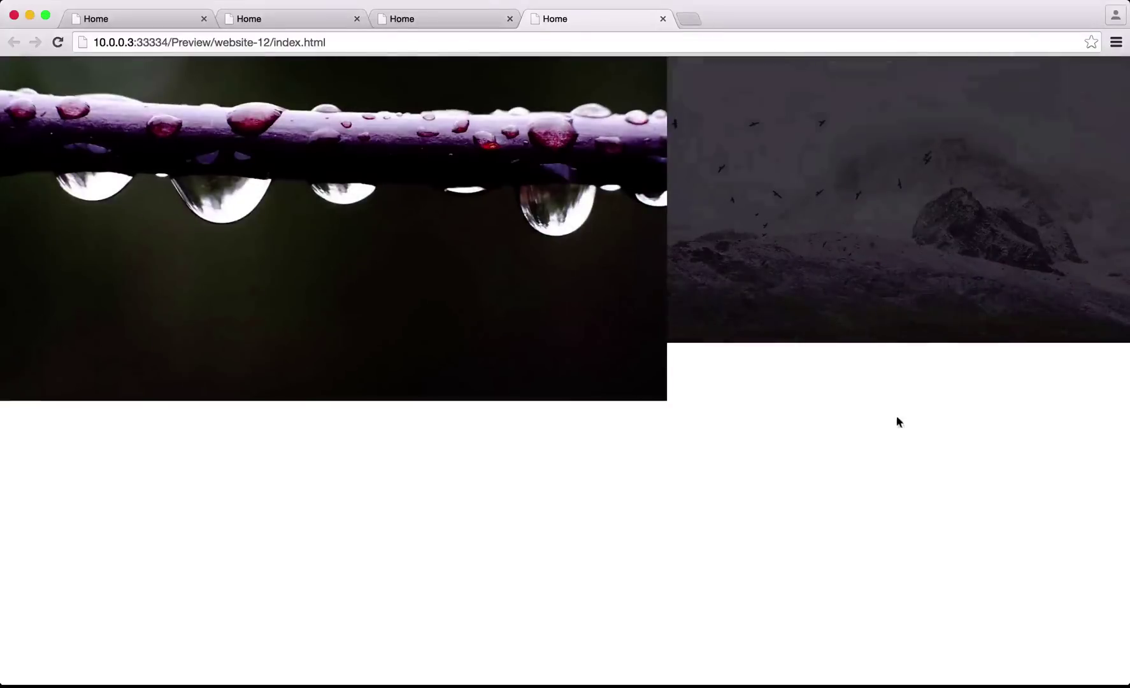
{"action": "mouse_move", "coordinate": [1125, 683]}
{"action": "left_mouse_down"}
{"action": "mouse_move", "coordinate": [1054, 593]}
{"action": "mouse_move", "coordinate": [1028, 504]}
{"action": "mouse_move", "coordinate": [1040, 411]}
{"action": "mouse_move", "coordinate": [1066, 553]}
{"action": "mouse_move", "coordinate": [1033, 369]}
{"action": "mouse_move", "coordinate": [1082, 577]}
{"action": "mouse_move", "coordinate": [982, 609]}
{"action": "mouse_move", "coordinate": [746, 623]}
{"action": "mouse_move", "coordinate": [1036, 666]}
{"action": "mouse_move", "coordinate": [863, 621]}
{"action": "mouse_move", "coordinate": [757, 577]}
{"action": "mouse_move", "coordinate": [631, 614]}
{"action": "mouse_move", "coordinate": [882, 661]}
{"action": "mouse_move", "coordinate": [940, 589]}
{"action": "mouse_move", "coordinate": [961, 444]}
{"action": "mouse_move", "coordinate": [976, 671]}
{"action": "mouse_move", "coordinate": [583, 590]}
{"action": "mouse_move", "coordinate": [558, 383]}
{"action": "mouse_move", "coordinate": [790, 468]}
{"action": "mouse_move", "coordinate": [1128, 617]}
{"action": "mouse_move", "coordinate": [1128, 685]}
{"action": "left_mouse_up"}
{"action": "key", "text": "super+Tab"}
{"action": "left_click", "coordinate": [642, 224]}
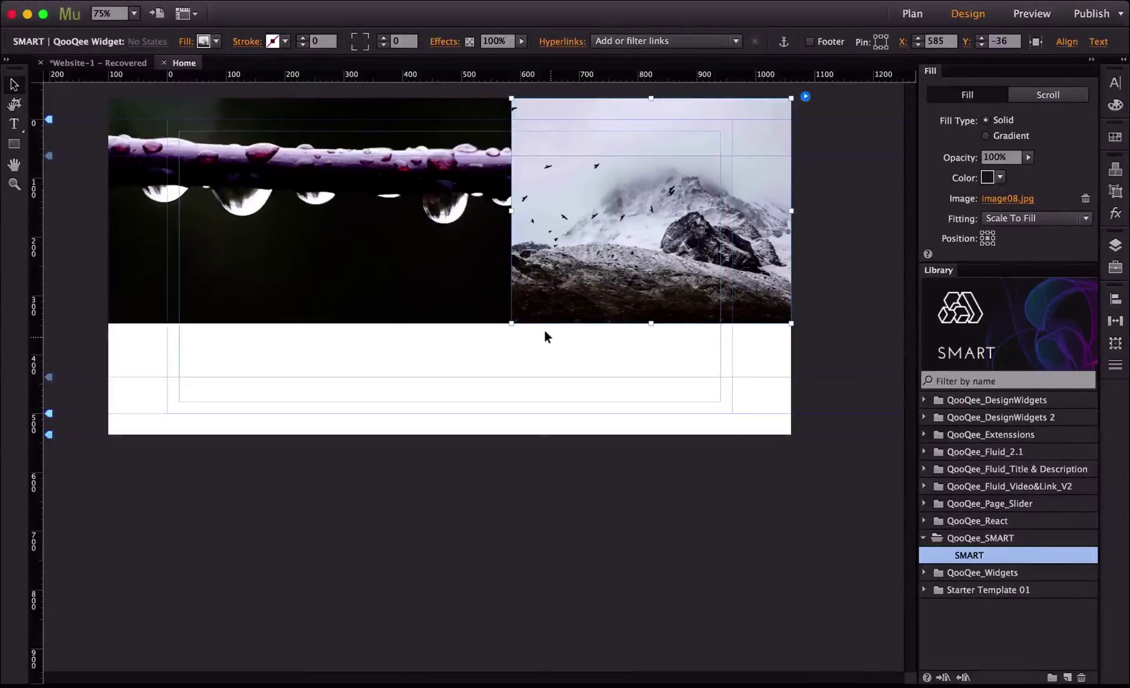
{"action": "key", "text": "super+Tab"}
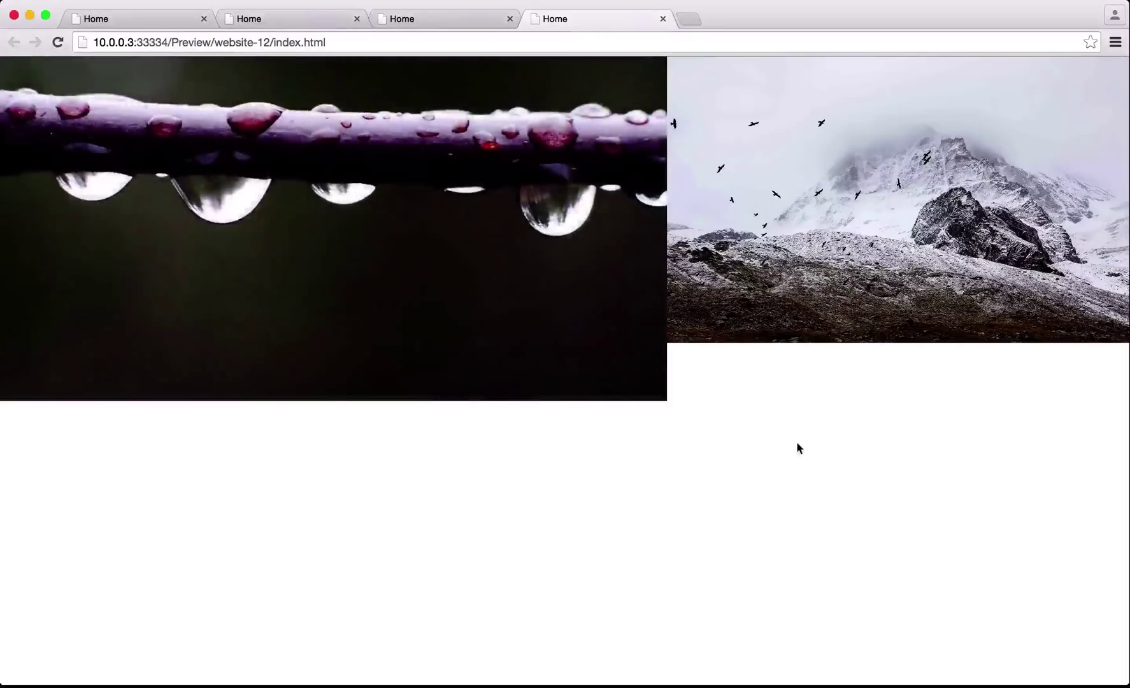
Step: Return to the design at 50% zoom and extend the bottom of the page to about Y 1470 px
{"action": "key", "text": "super+Tab"}
{"action": "key", "text": "z"}
{"action": "left_click", "coordinate": [415, 391], "text": "alt"}
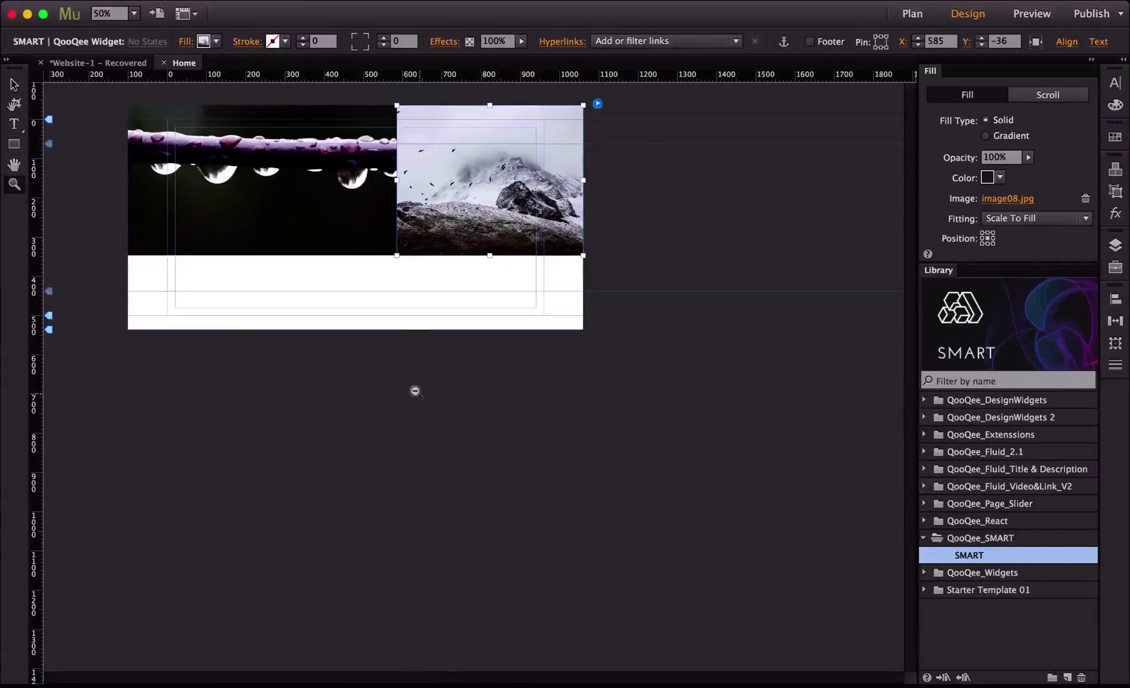
{"action": "left_click_drag", "start_coordinate": [46, 318], "coordinate": [49, 643]}
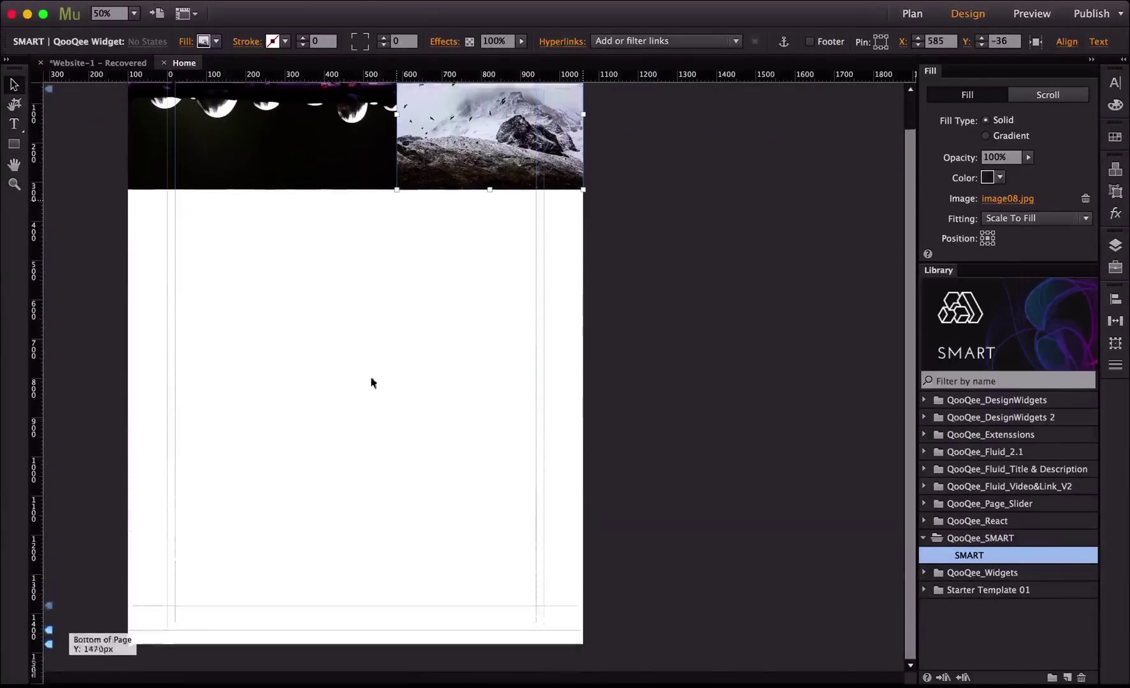
Step: Duplicate the mountain widget into the empty lower page area at about X 465, Y 1151, and set its background to image04.jpg
{"action": "left_click", "coordinate": [477, 260]}
{"action": "left_click_drag", "start_coordinate": [497, 121], "coordinate": [297, 528]}
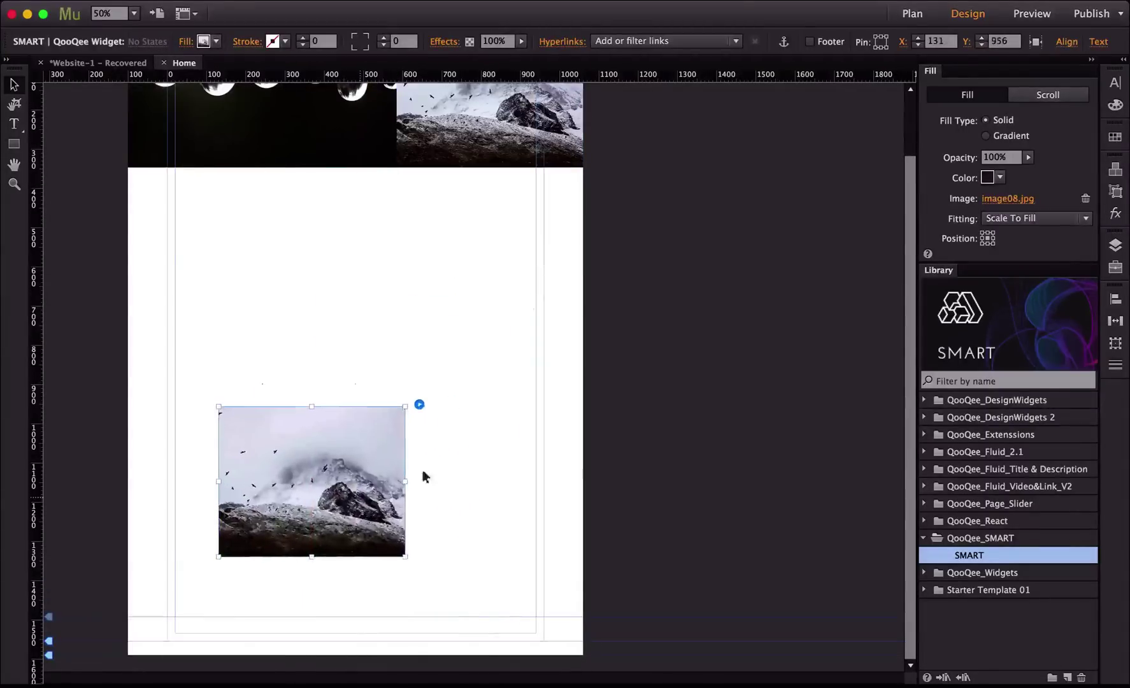
{"action": "left_click", "coordinate": [1018, 200]}
{"action": "left_click", "coordinate": [473, 182]}
{"action": "key", "text": "Return"}
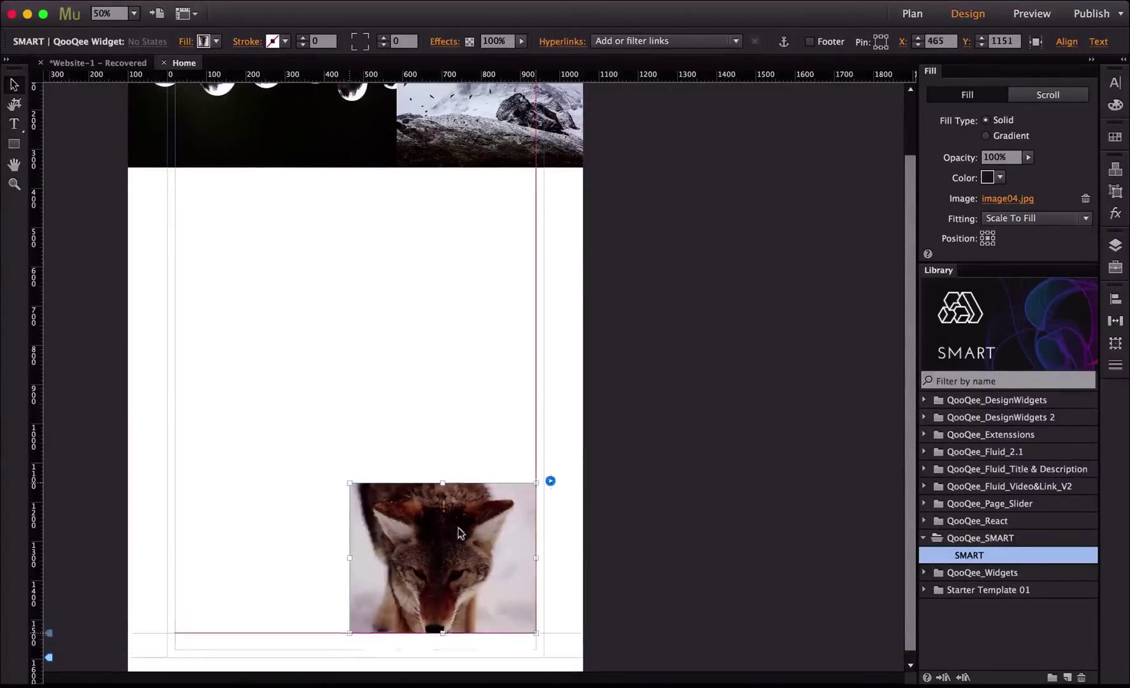
Step: Preview the extended page in the browser and check the lower coyote widget's placement while resizing the window
{"action": "left_click", "coordinate": [560, 268]}
{"action": "key", "text": "super+alt+e"}
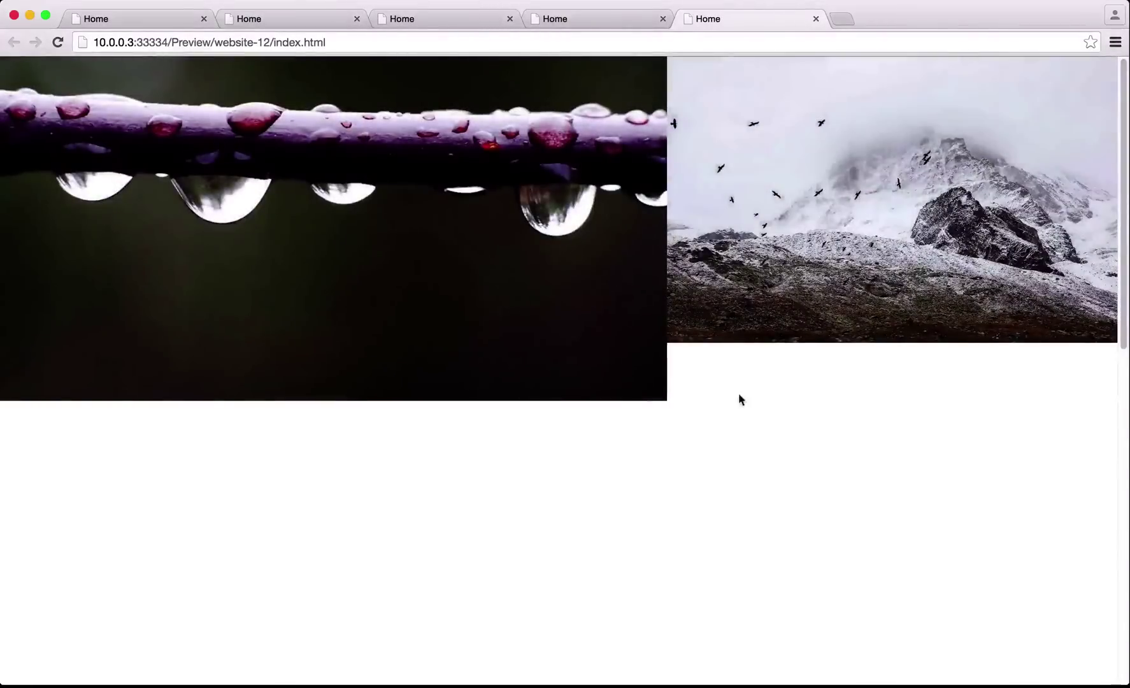
{"action": "scroll", "coordinate": [853, 430], "scroll_direction": "down", "scroll_amount": 10}
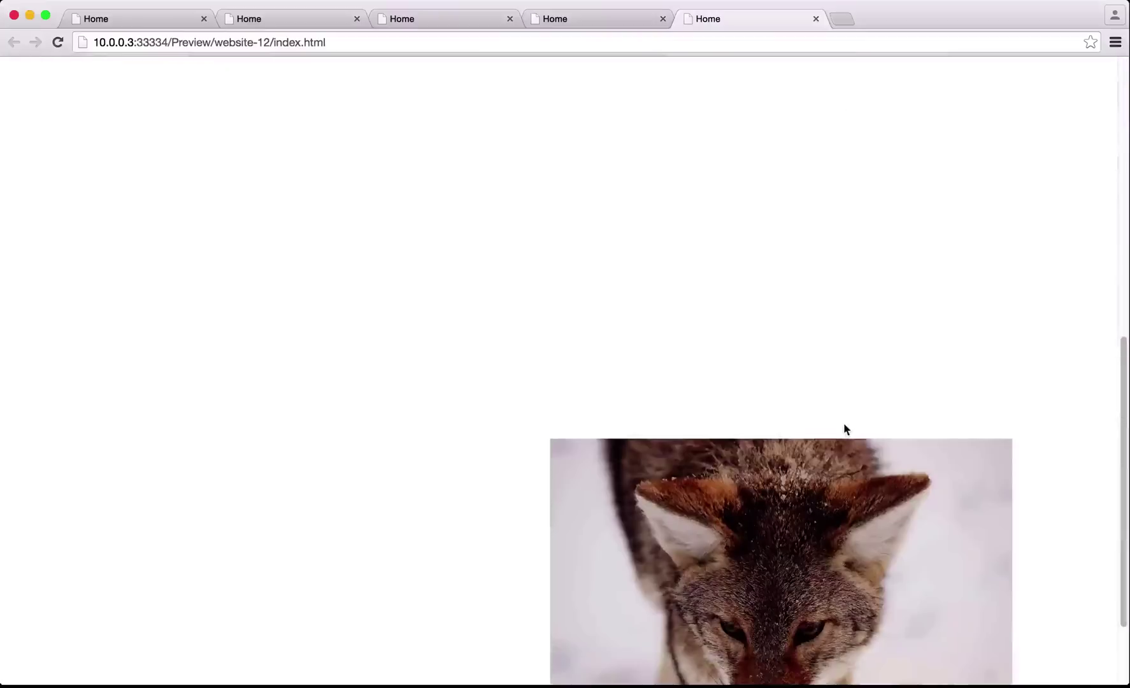
{"action": "scroll", "coordinate": [765, 382], "scroll_direction": "down", "scroll_amount": 5}
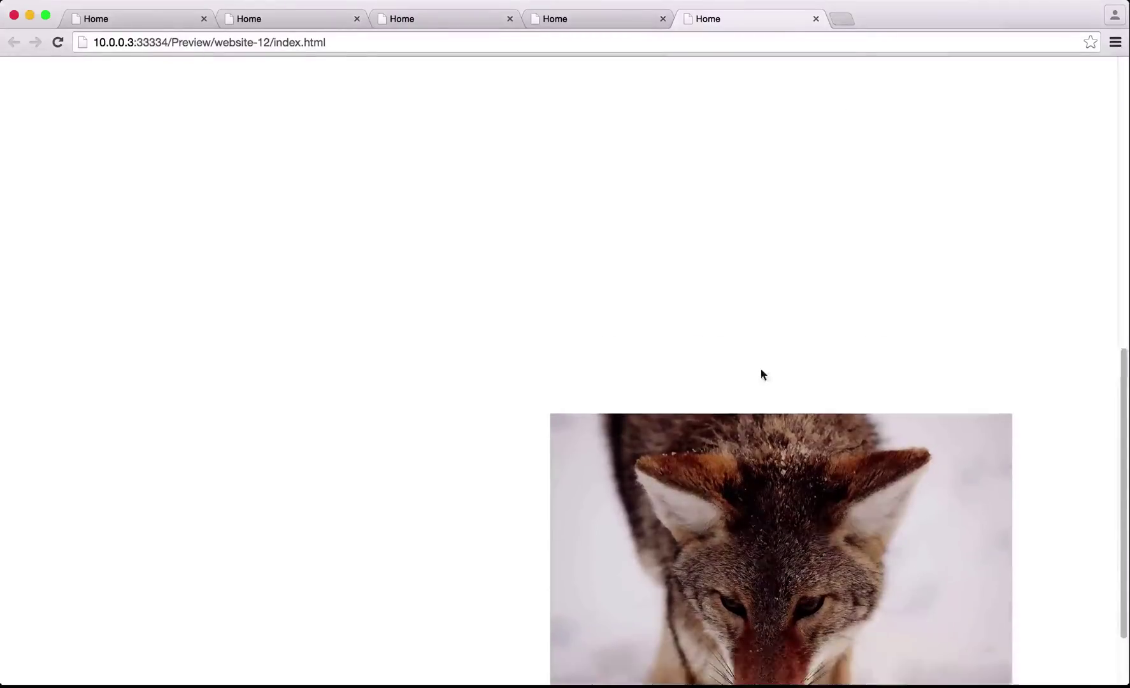
{"action": "mouse_move", "coordinate": [1126, 669]}
{"action": "left_mouse_down"}
{"action": "mouse_move", "coordinate": [1004, 675]}
{"action": "mouse_move", "coordinate": [1127, 670]}
{"action": "left_mouse_up"}
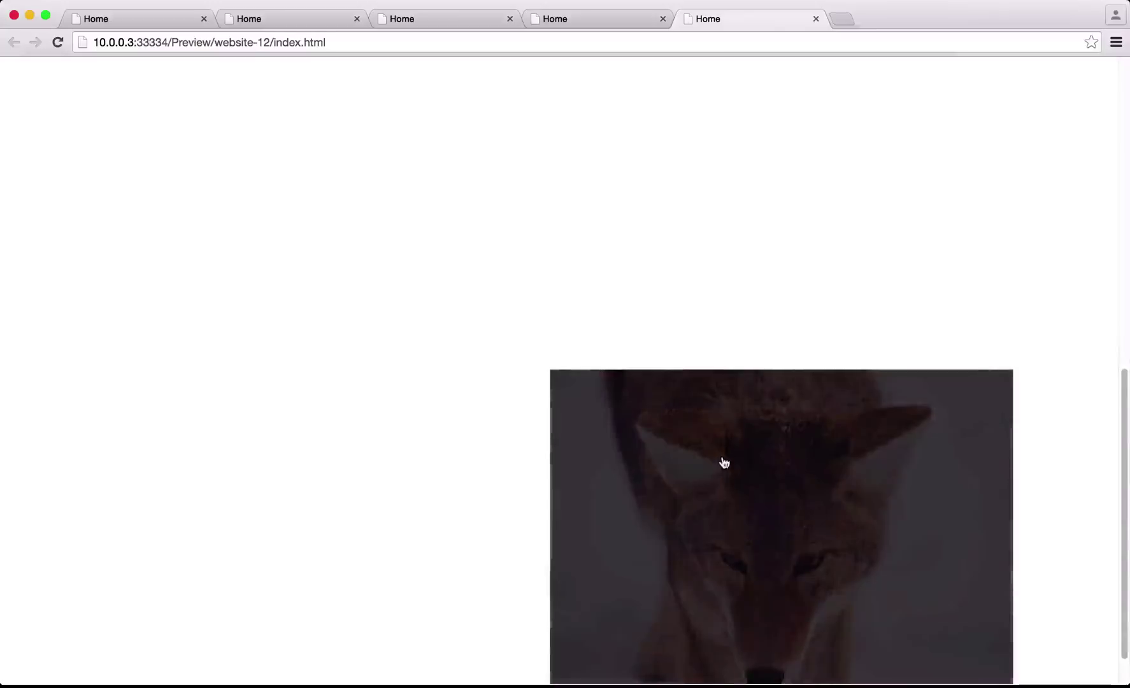
Step: Open the coyote image in the page's lightbox
{"action": "scroll", "coordinate": [723, 459], "scroll_direction": "down", "scroll_amount": 2}
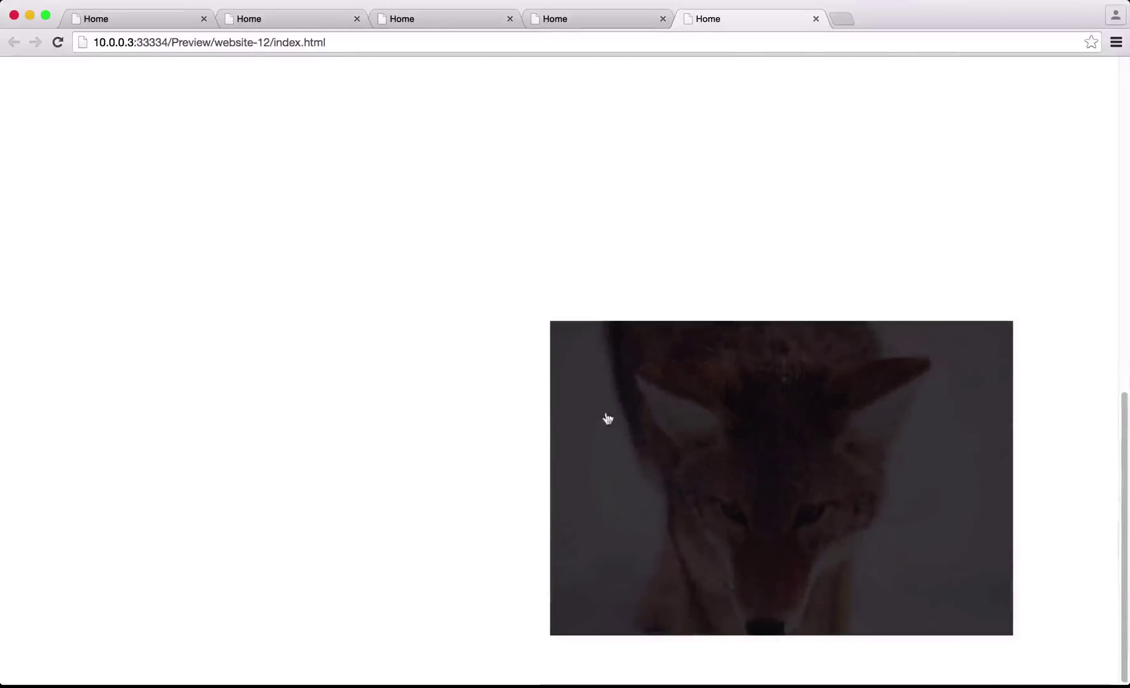
{"action": "left_click", "coordinate": [820, 461]}
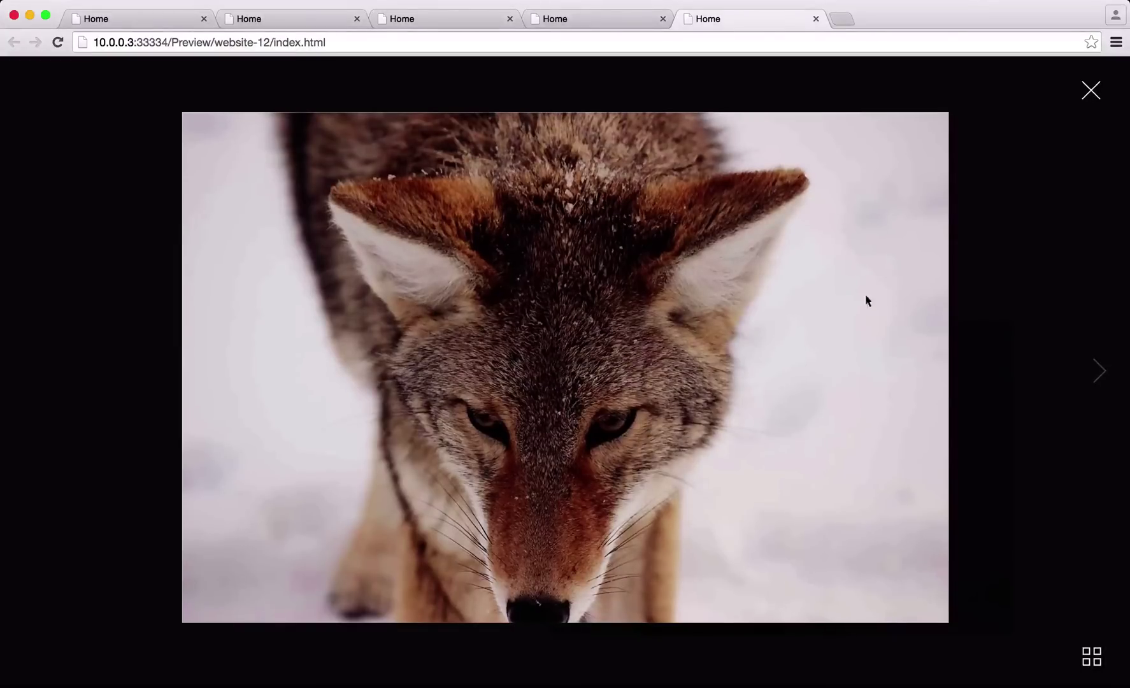
Step: Browse forward and back through the lightbox images and show the thumbnail strip
{"action": "left_click", "coordinate": [1071, 355]}
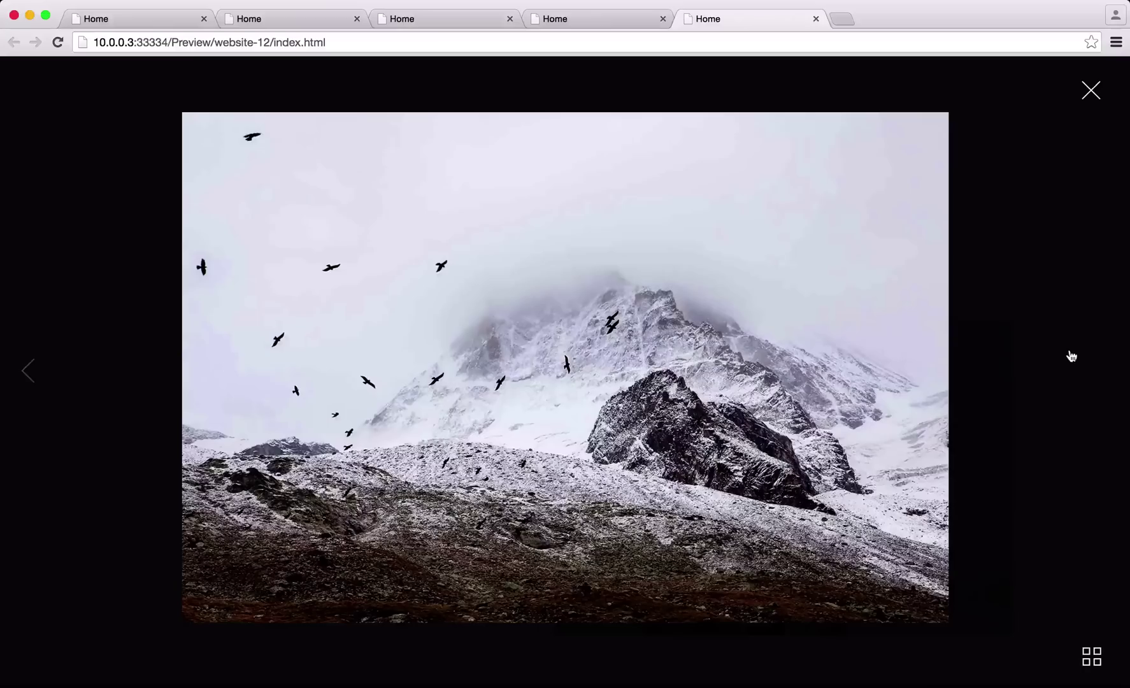
{"action": "left_click", "coordinate": [57, 395]}
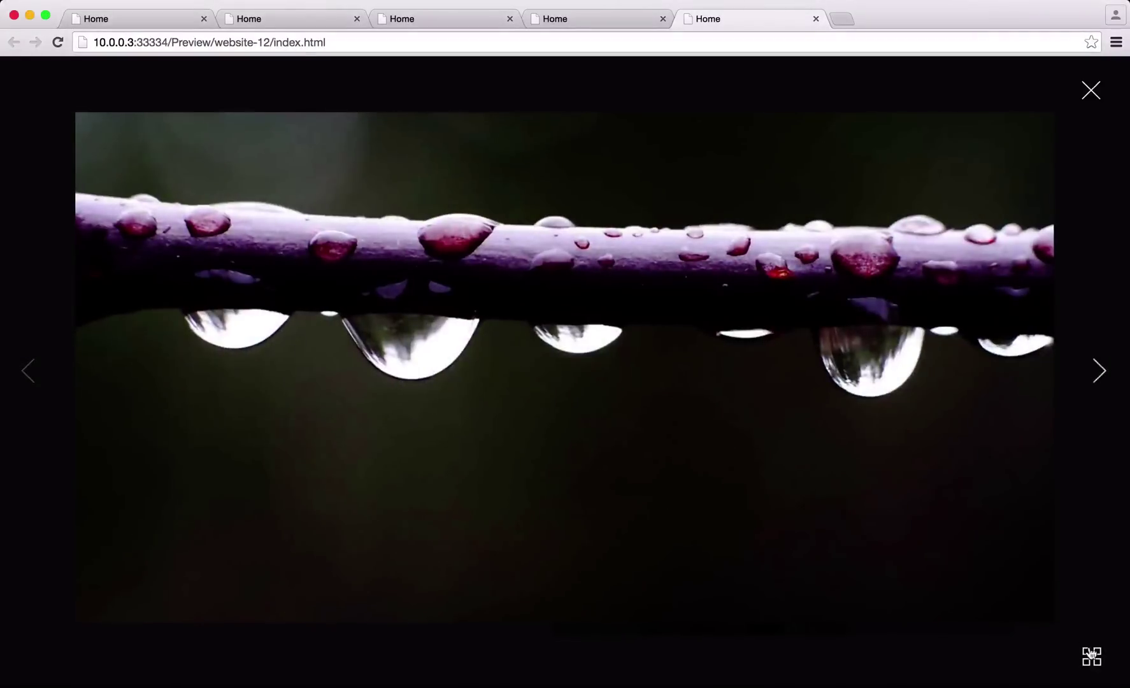
{"action": "left_click", "coordinate": [1091, 654]}
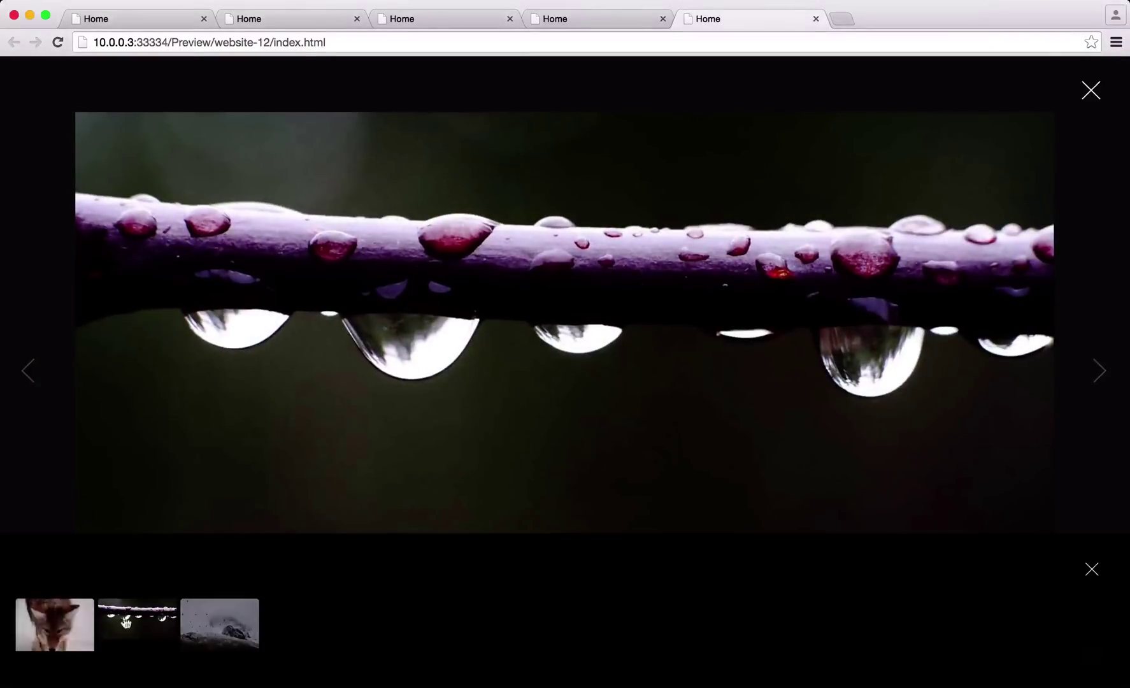
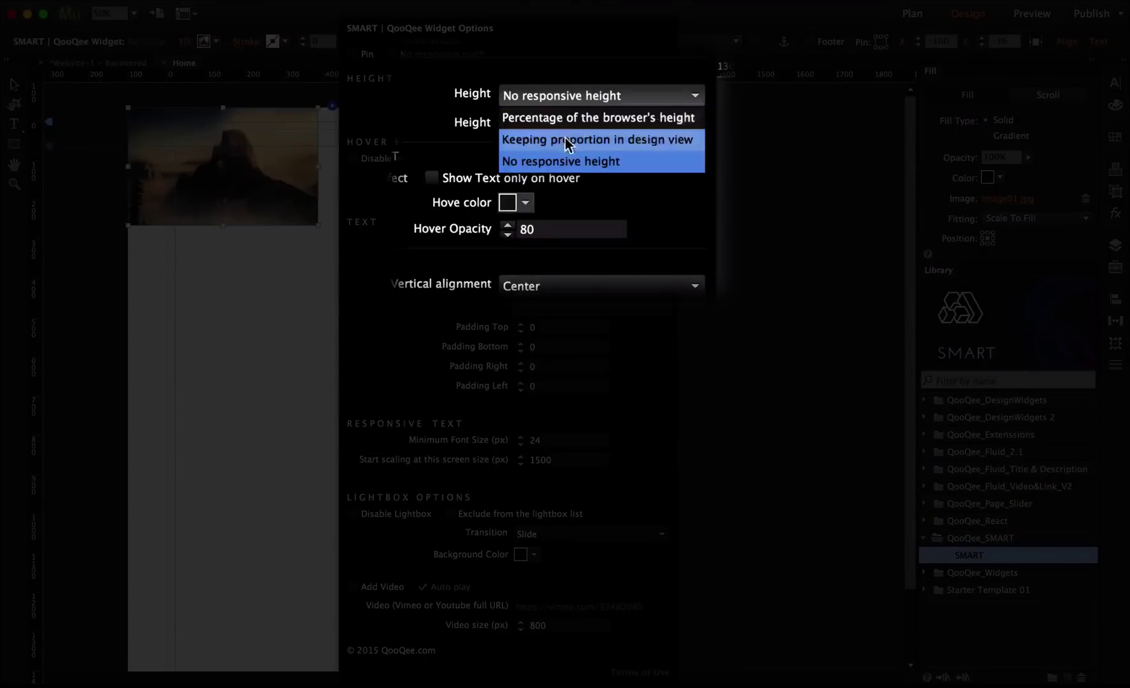
Step: Set the mountain widget's height mode to Percentage of the browser's height with a height of 25
{"action": "left_click", "coordinate": [567, 118]}
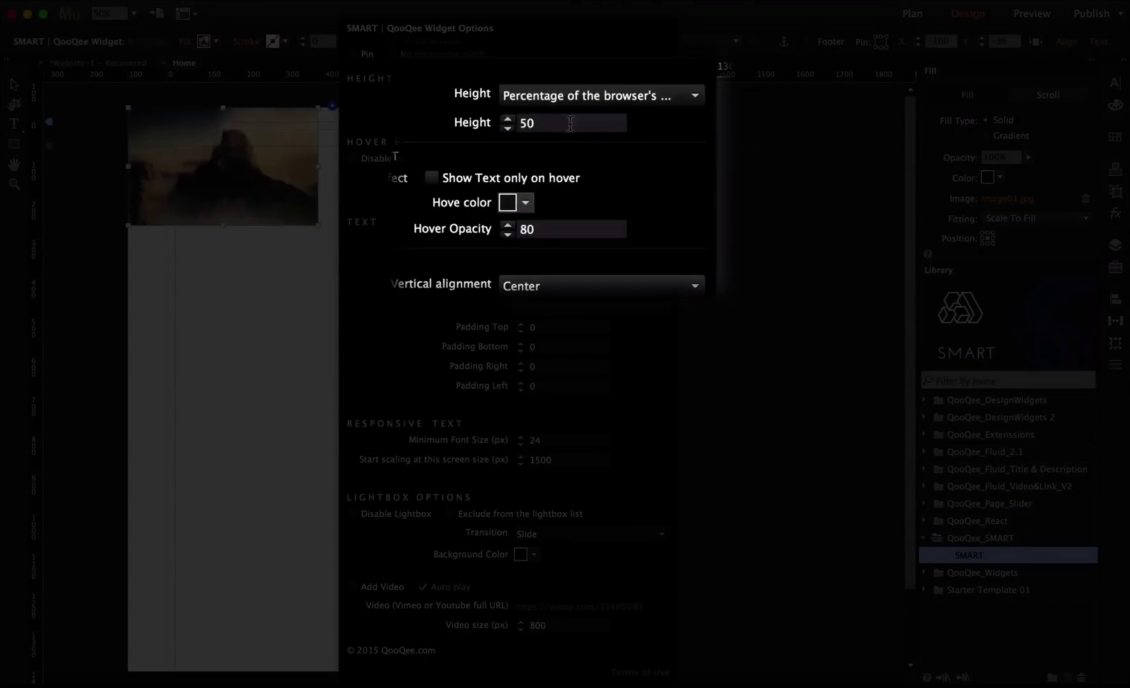
{"action": "left_click", "coordinate": [571, 123]}
{"action": "double_click", "coordinate": [612, 123]}
{"action": "type", "text": "25"}
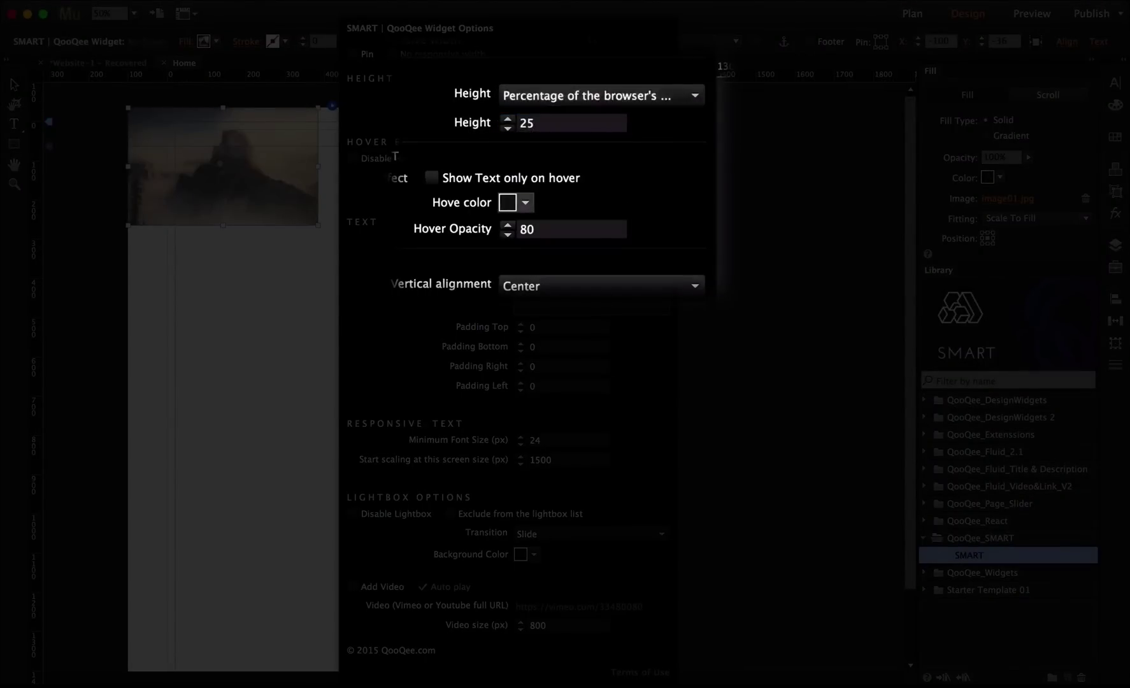
{"action": "key", "text": "Return"}
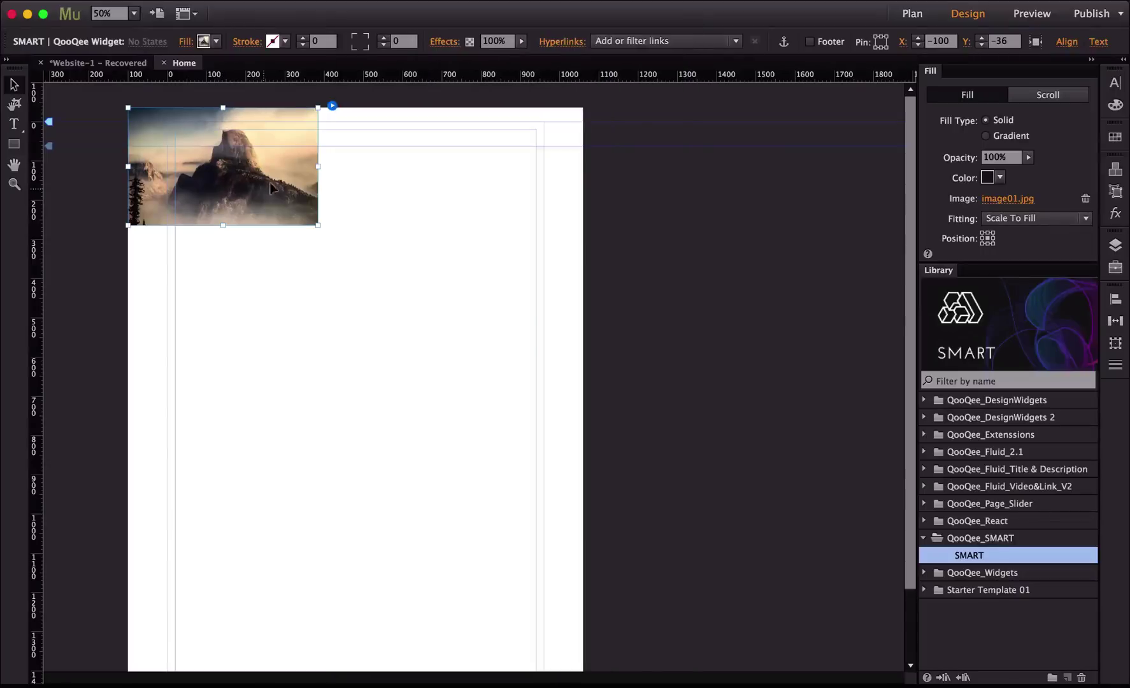
Step: Place two copies of the mountain widget along the top row at X 384 and X 868, narrowing the last one to the page edge
{"action": "key", "text": "ctrl+v"}
{"action": "left_click_drag", "start_coordinate": [426, 185], "coordinate": [383, 182]}
{"action": "key", "text": "ctrl+v"}
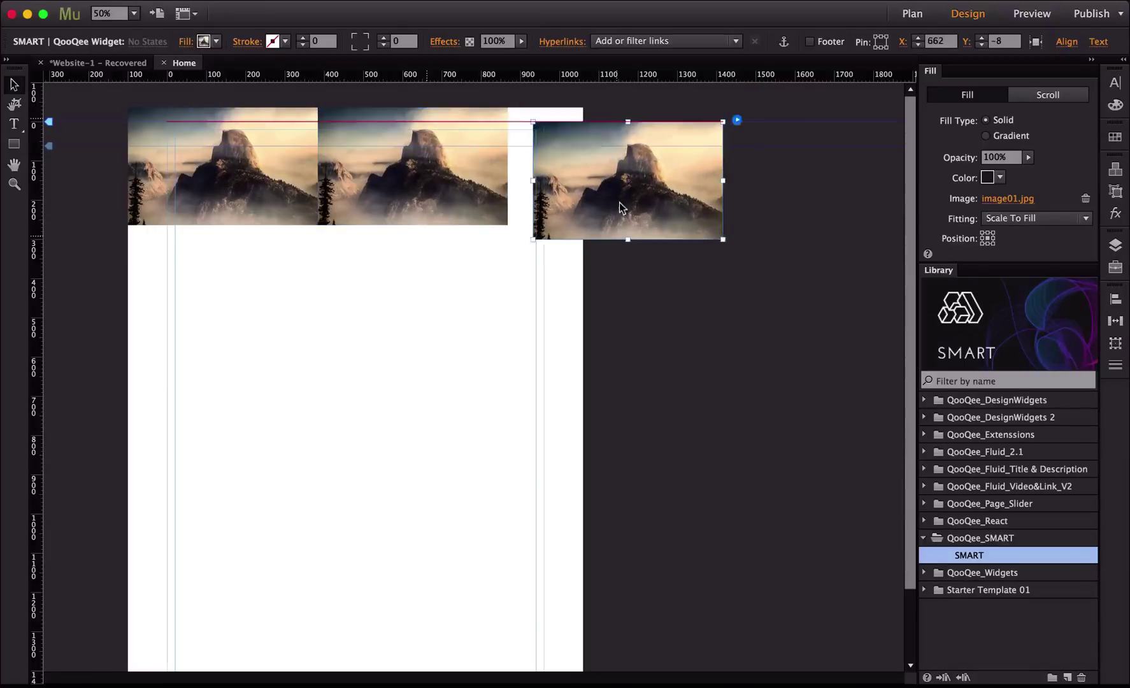
{"action": "mouse_move", "coordinate": [577, 197]}
{"action": "left_mouse_down"}
{"action": "mouse_move", "coordinate": [599, 194]}
{"action": "mouse_move", "coordinate": [580, 190]}
{"action": "left_mouse_up"}
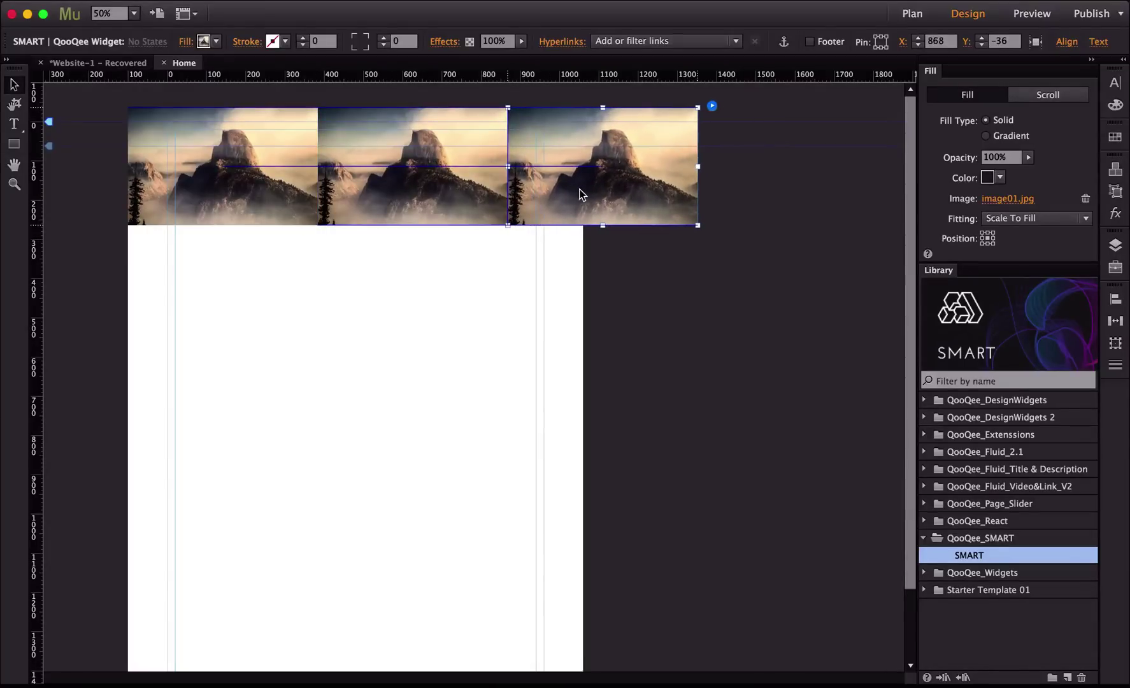
{"action": "left_click_drag", "start_coordinate": [694, 165], "coordinate": [583, 165]}
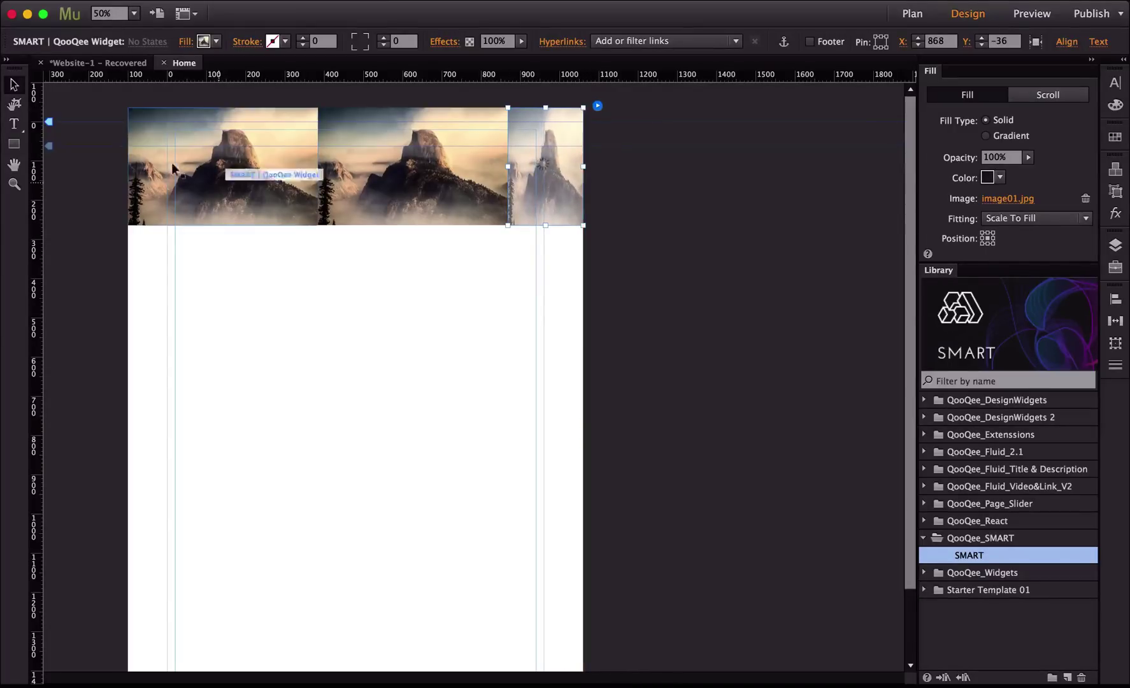
Step: Build a second row at Y 264 from two widget copies, one widened to X 716 and the other filling the remaining page width
{"action": "left_click_drag", "start_coordinate": [179, 160], "coordinate": [183, 281]}
{"action": "left_click_drag", "start_coordinate": [316, 281], "coordinate": [449, 282]}
{"action": "left_click_drag", "start_coordinate": [151, 267], "coordinate": [469, 276]}
{"action": "left_click_drag", "start_coordinate": [767, 281], "coordinate": [580, 275]}
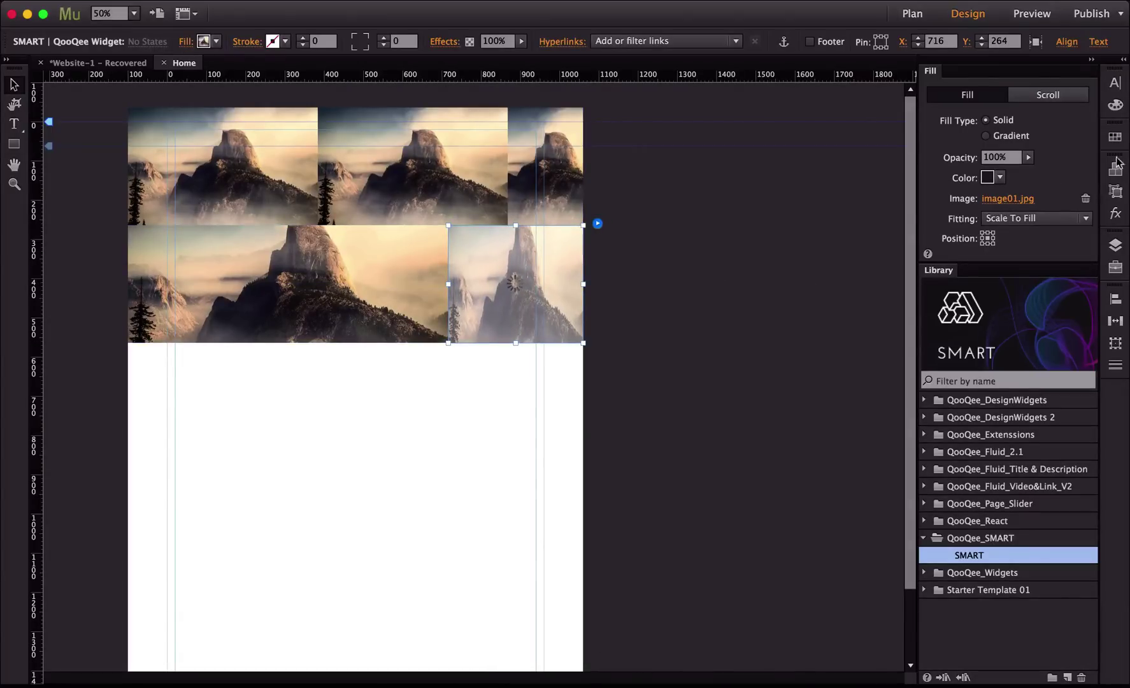
Step: Set the second row's narrow widget background to image02.jpg and its wide widget background to image03.jpg
{"action": "left_click", "coordinate": [1020, 198]}
{"action": "double_click", "coordinate": [499, 148]}
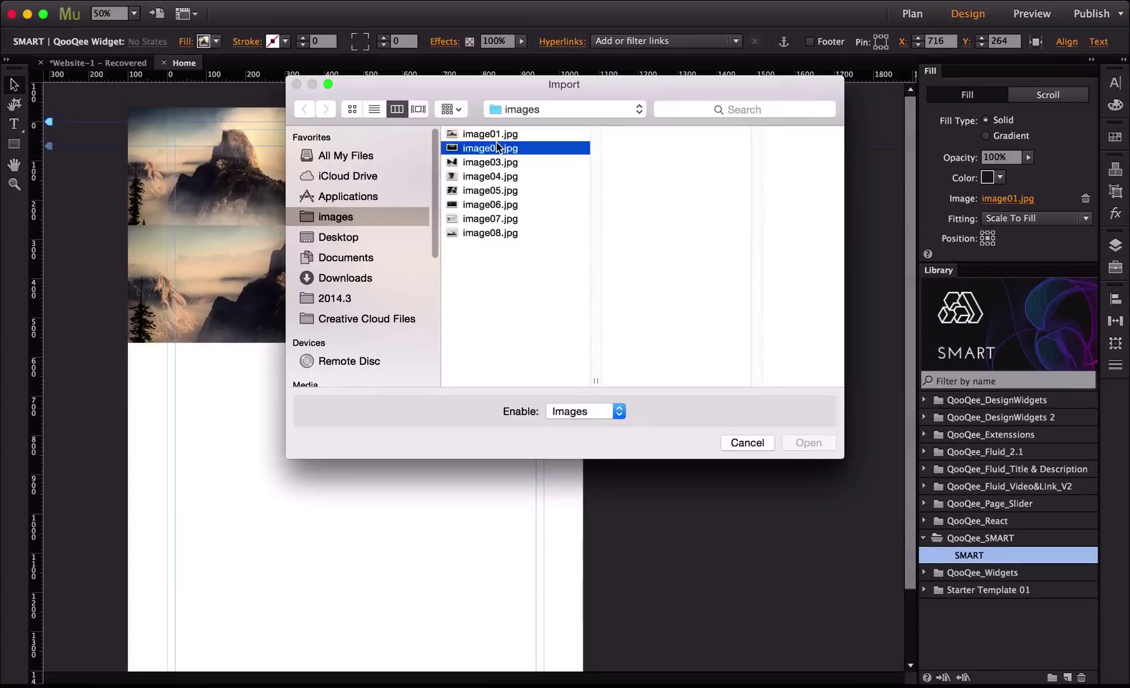
{"action": "left_click", "coordinate": [993, 198]}
{"action": "double_click", "coordinate": [562, 163]}
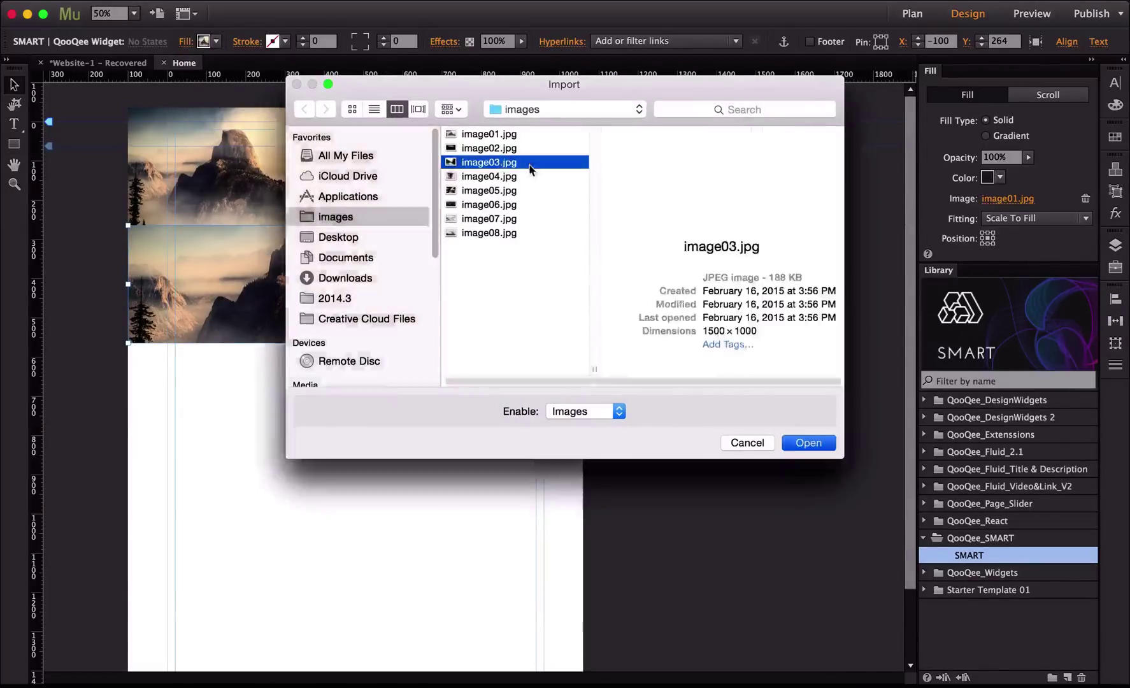
Step: Set the top row's narrow end widget background to image03.jpg and its middle widget background to image04.jpg
{"action": "left_click", "coordinate": [563, 163]}
{"action": "left_click", "coordinate": [1021, 199]}
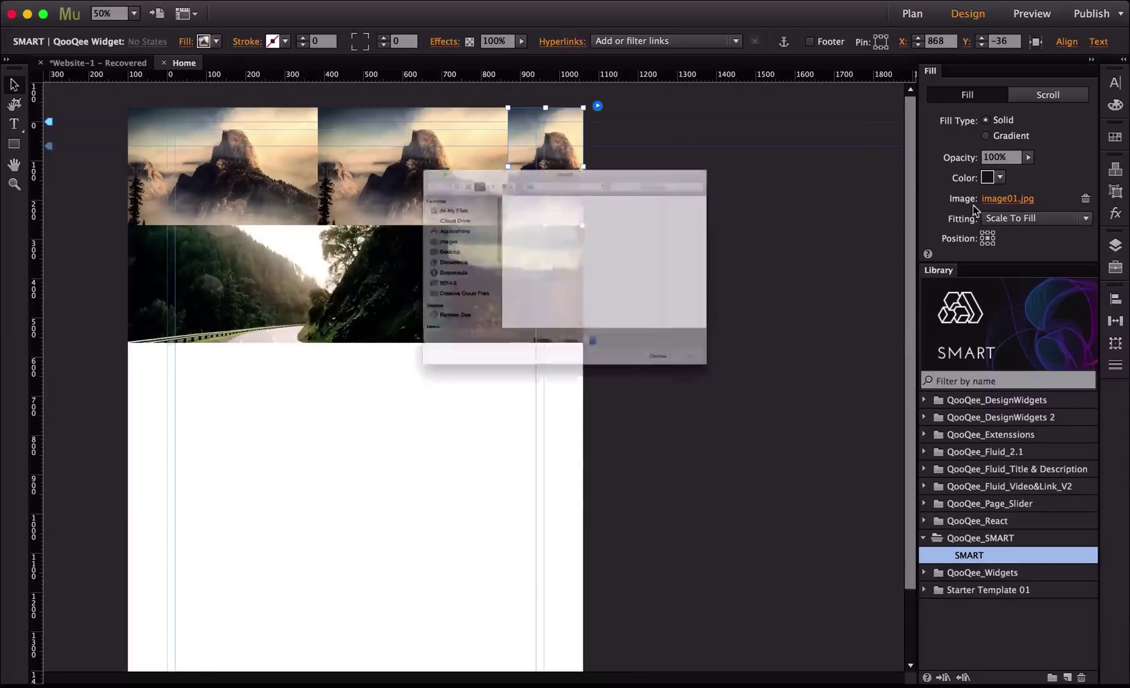
{"action": "left_click", "coordinate": [501, 165]}
{"action": "double_click", "coordinate": [501, 165]}
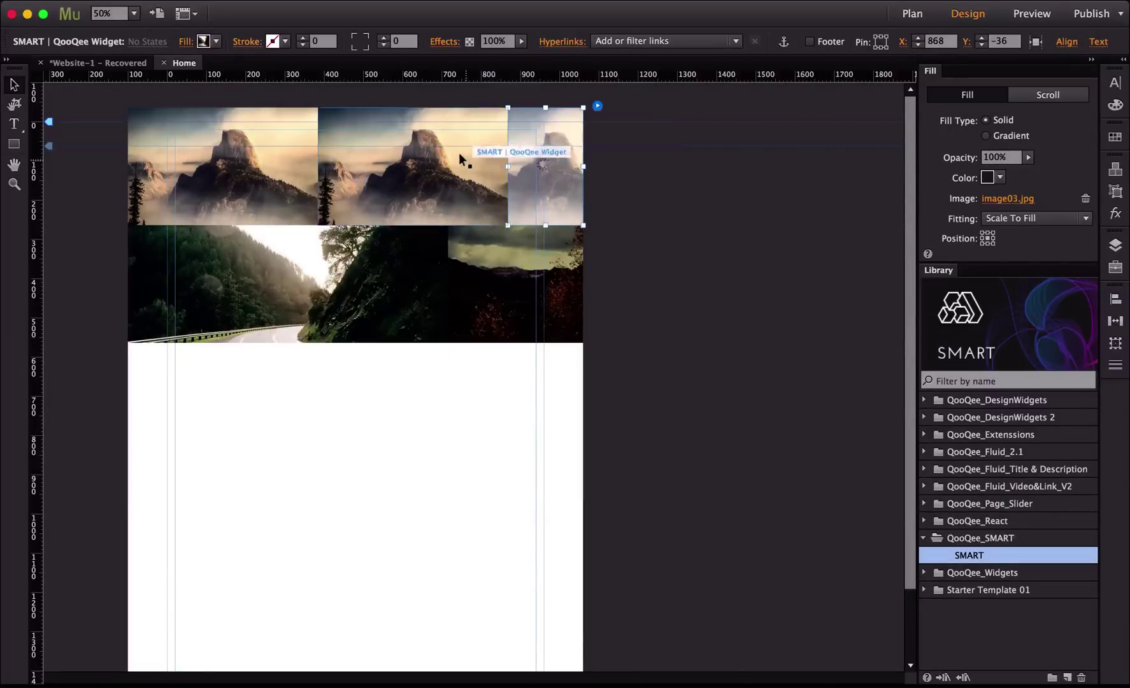
{"action": "left_click", "coordinate": [460, 152]}
{"action": "left_click", "coordinate": [999, 197]}
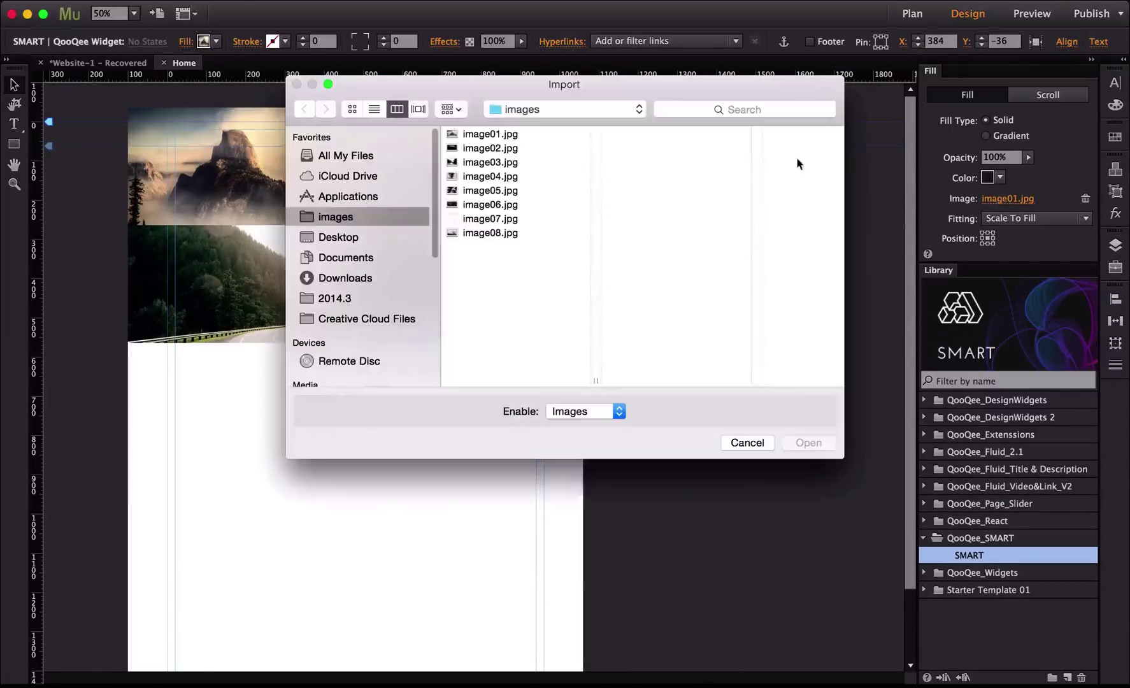
{"action": "left_click", "coordinate": [510, 181]}
{"action": "double_click", "coordinate": [510, 181]}
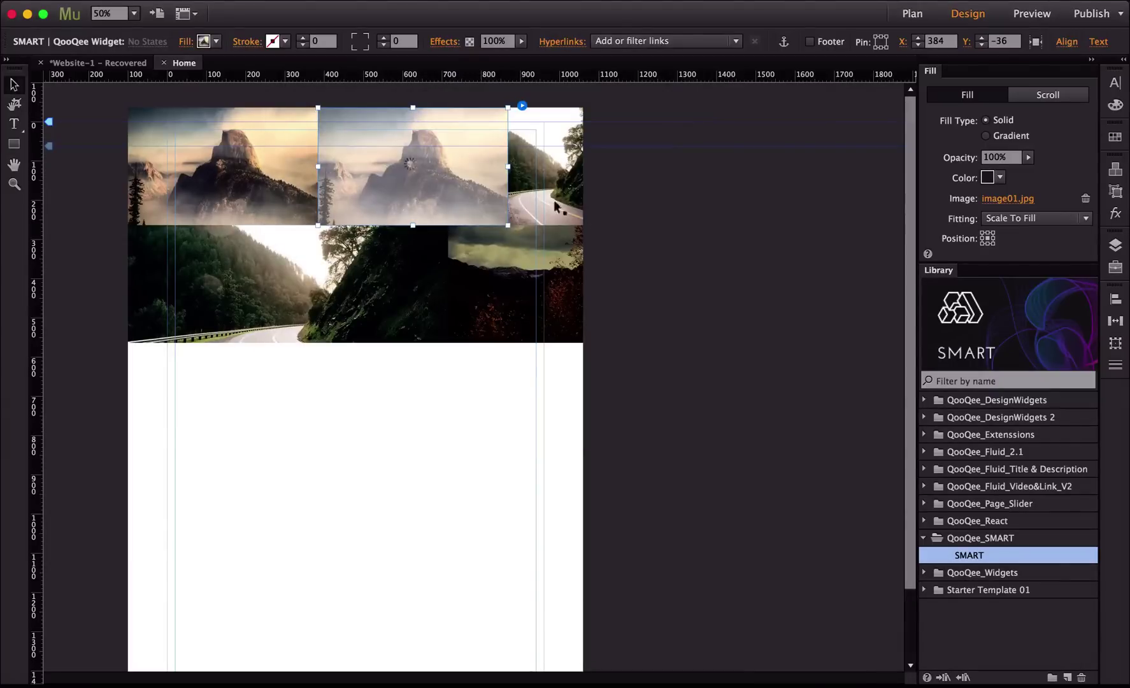
{"action": "left_click", "coordinate": [632, 221]}
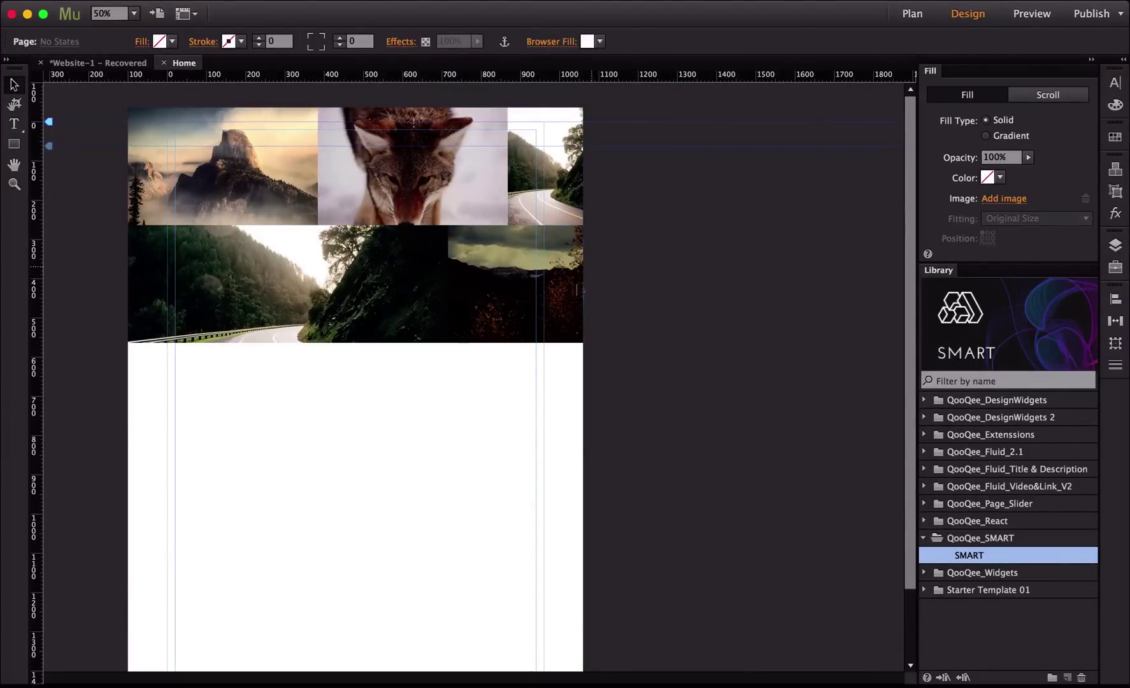
Step: Check the height settings in the coyote widget's options
{"action": "key", "text": "super+alt+e"}
{"action": "key", "text": "super+Tab"}
{"action": "left_click", "coordinate": [492, 106]}
{"action": "left_click", "coordinate": [500, 112]}
{"action": "left_click", "coordinate": [522, 104]}
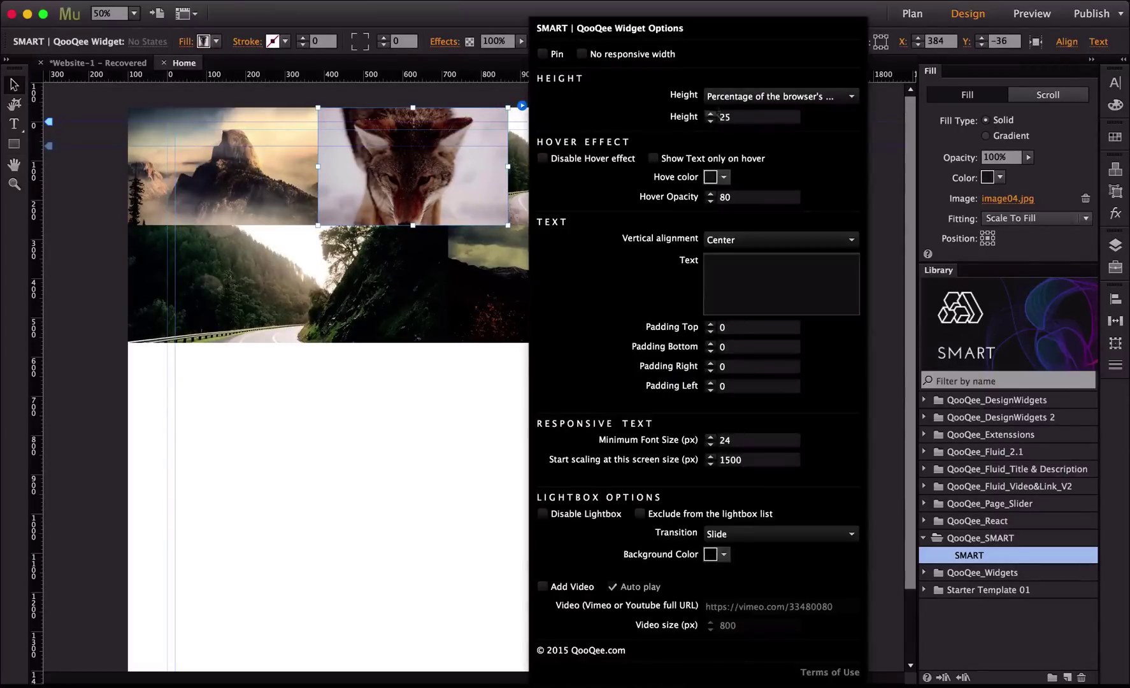
{"action": "left_click", "coordinate": [265, 409]}
Step: Preview the page in the browser, testing window resizing, and step through the lightbox images starting from the coyote
{"action": "key", "text": "super+shift+e"}
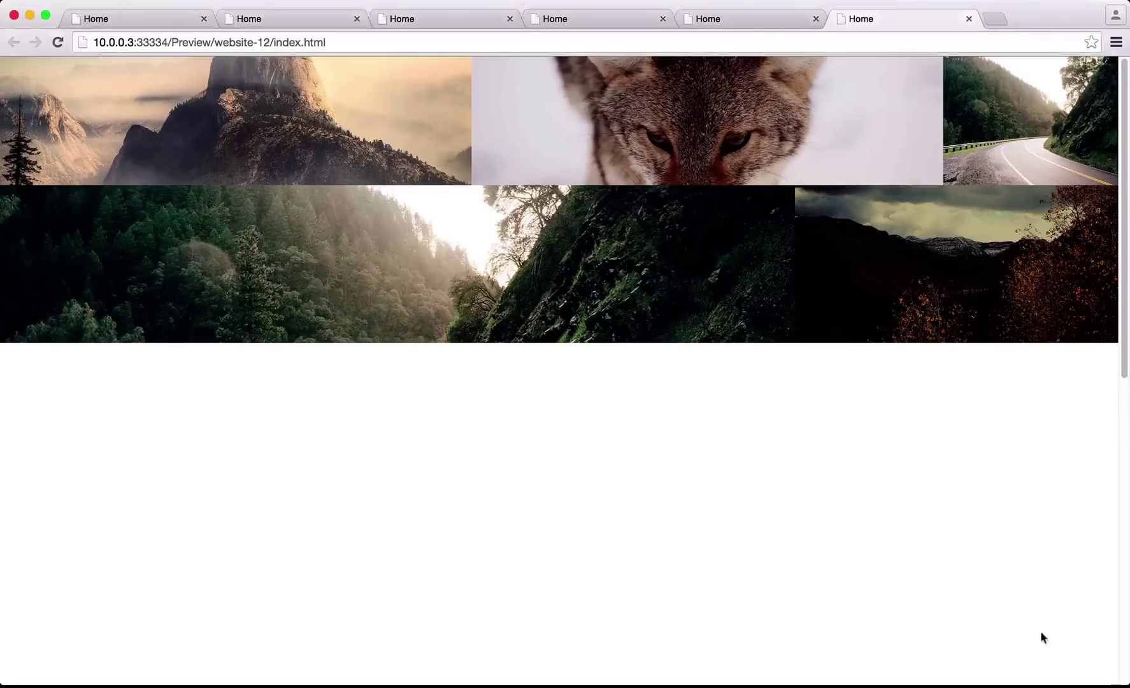
{"action": "mouse_move", "coordinate": [1126, 673]}
{"action": "left_mouse_down"}
{"action": "mouse_move", "coordinate": [937, 497]}
{"action": "mouse_move", "coordinate": [685, 308]}
{"action": "mouse_move", "coordinate": [532, 598]}
{"action": "mouse_move", "coordinate": [802, 682]}
{"action": "mouse_move", "coordinate": [1127, 675]}
{"action": "left_mouse_up"}
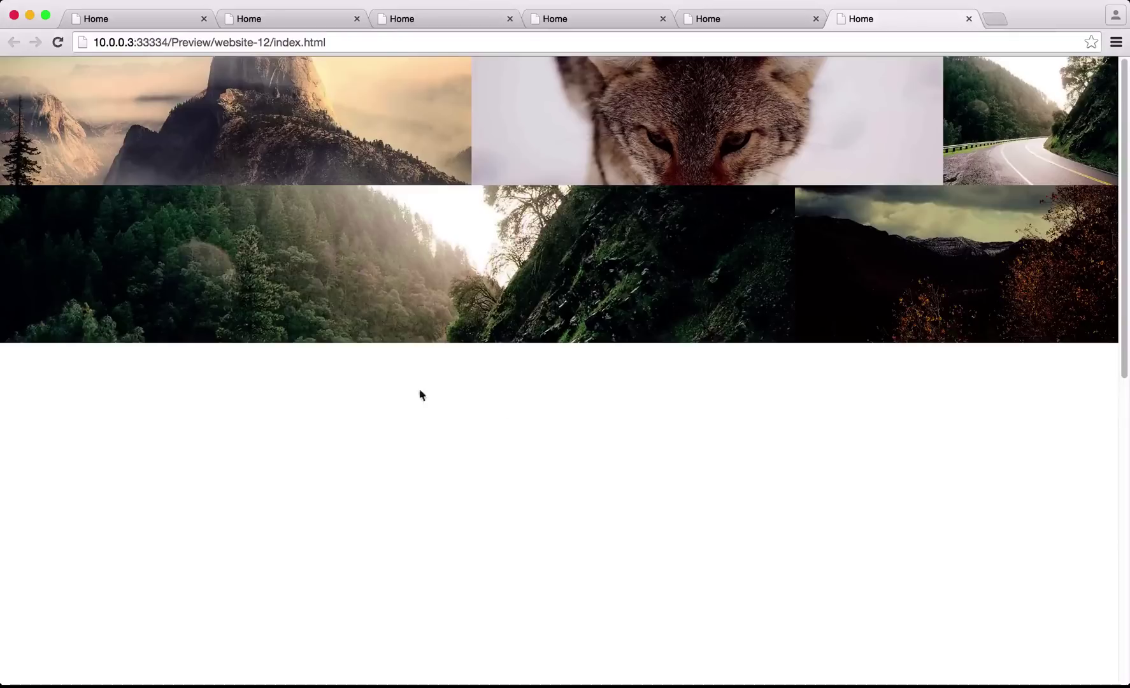
{"action": "left_click", "coordinate": [613, 131]}
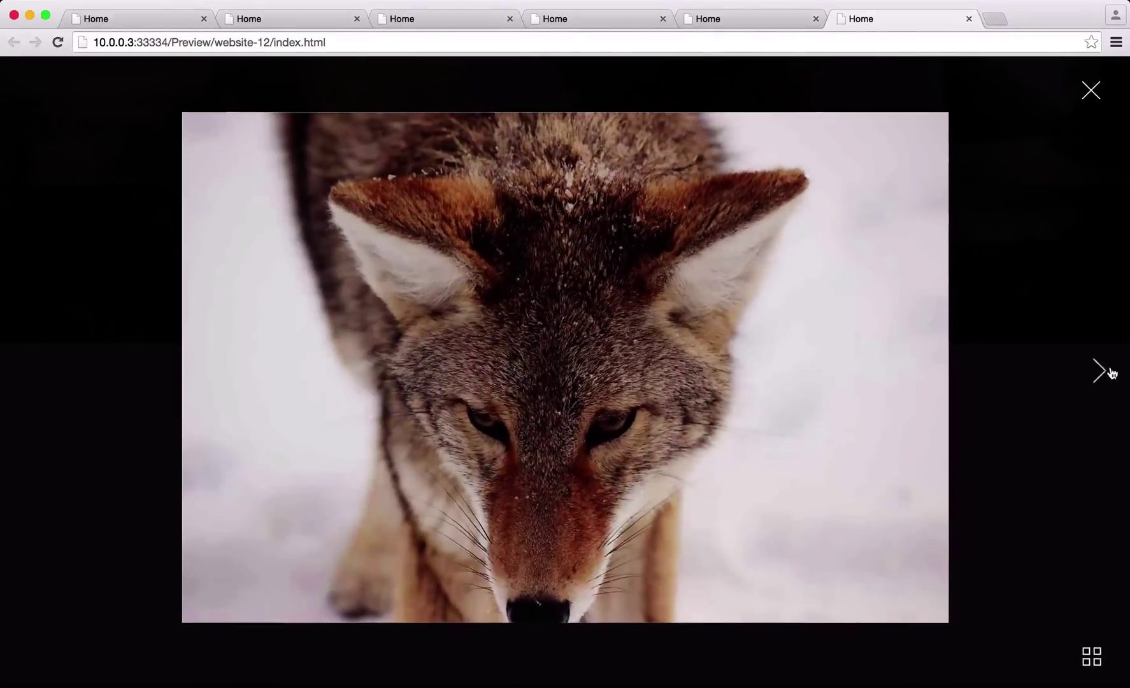
{"action": "left_click", "coordinate": [1110, 372]}
{"action": "left_click", "coordinate": [1108, 373]}
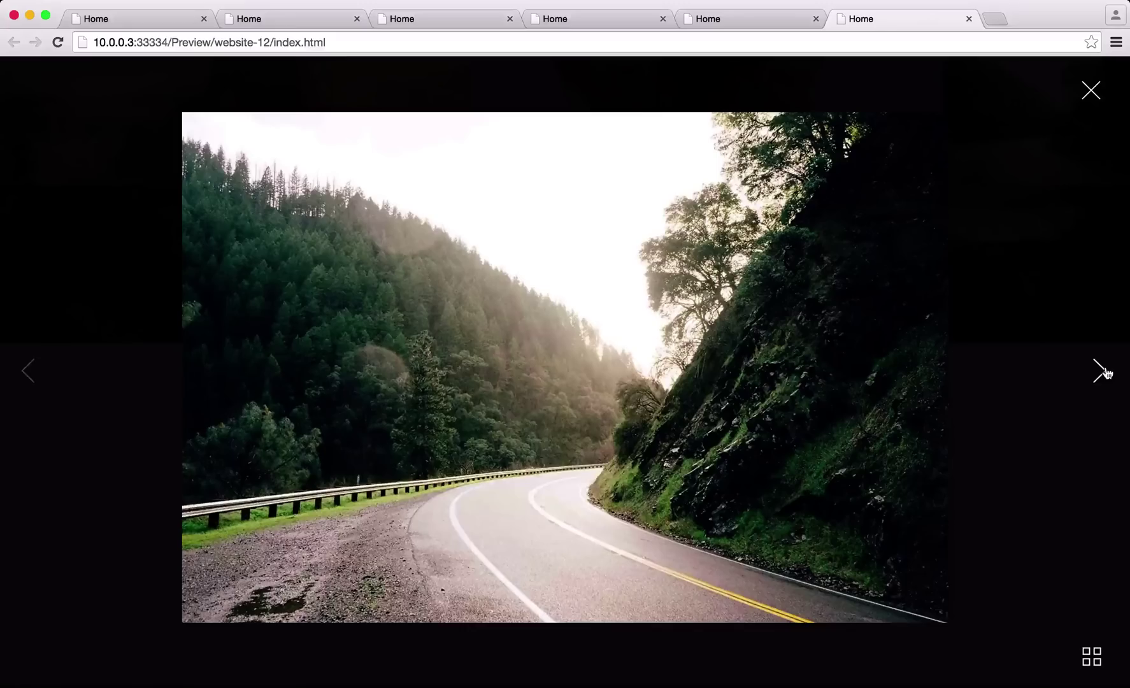
{"action": "left_click", "coordinate": [1101, 373]}
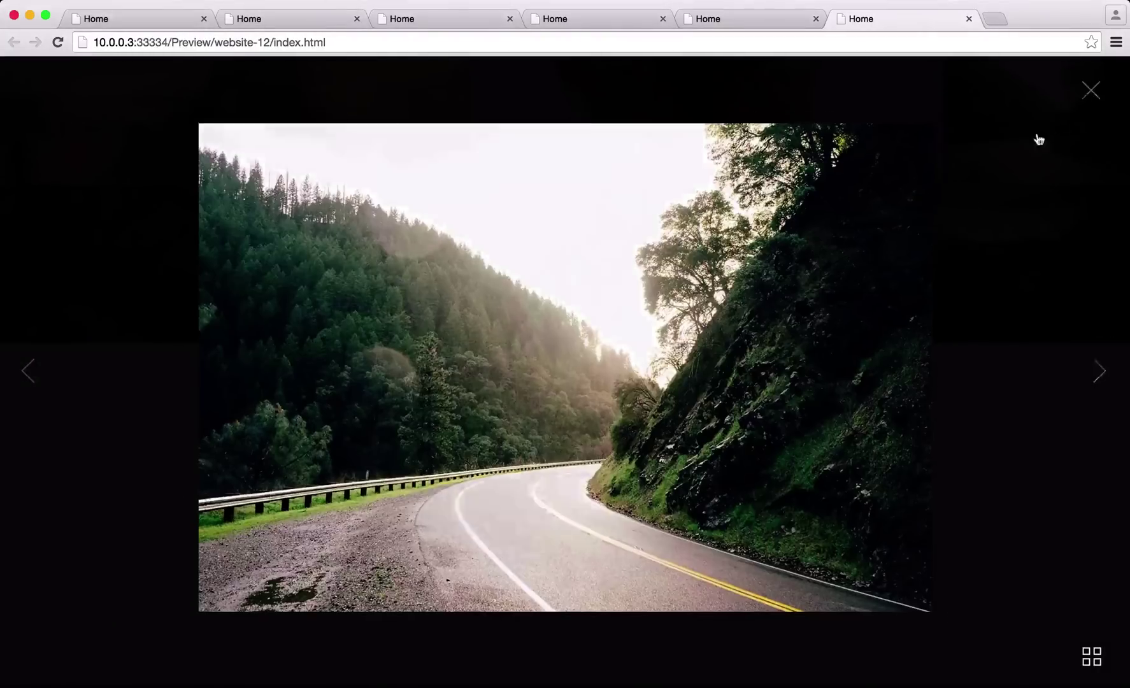
{"action": "left_click", "coordinate": [1039, 139]}
Step: Return to the design, add a video to the dark hills widget's lightbox, and set the video size to 1500 px
{"action": "key", "text": "super+Tab"}
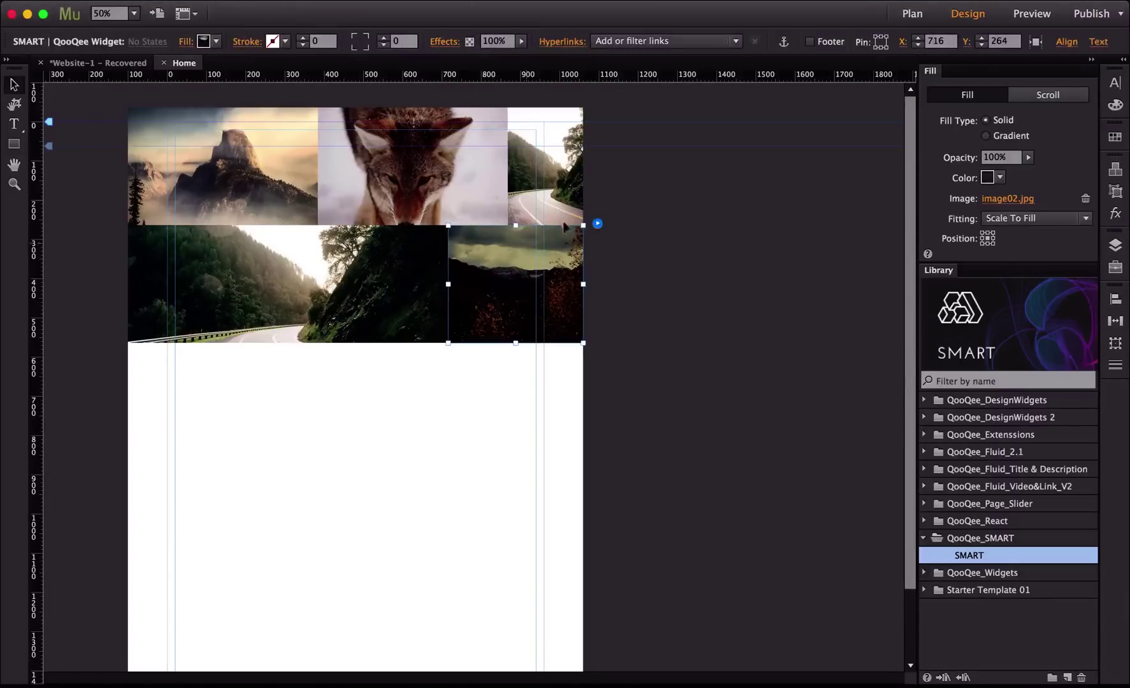
{"action": "left_click", "coordinate": [597, 223]}
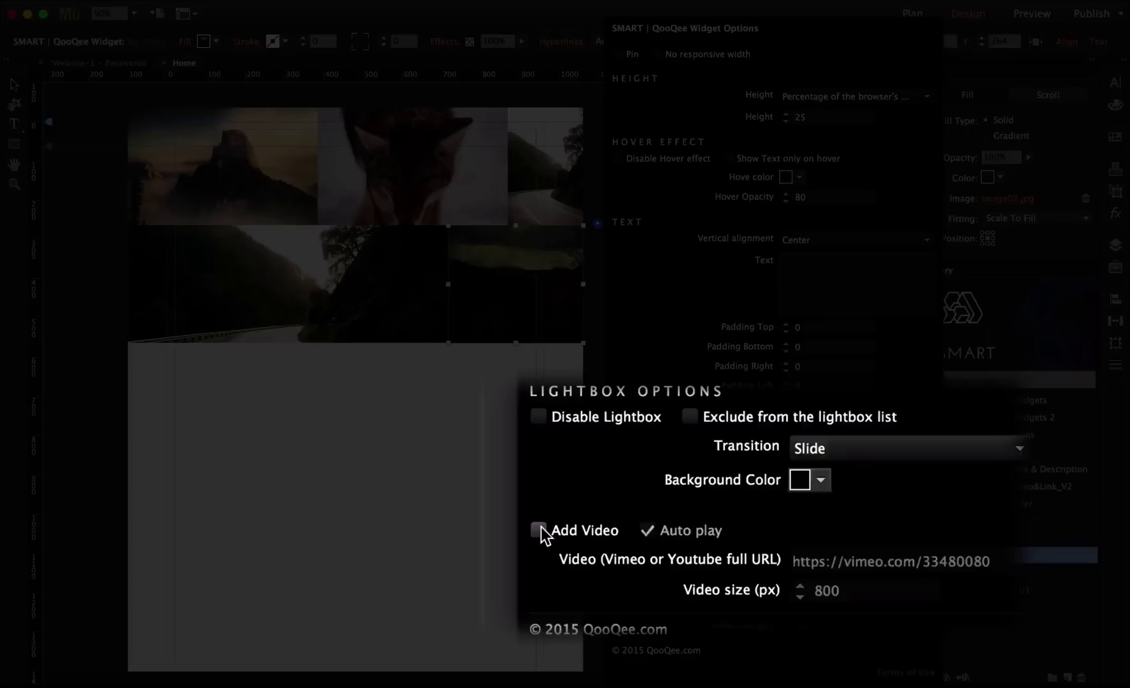
{"action": "left_click", "coordinate": [540, 529]}
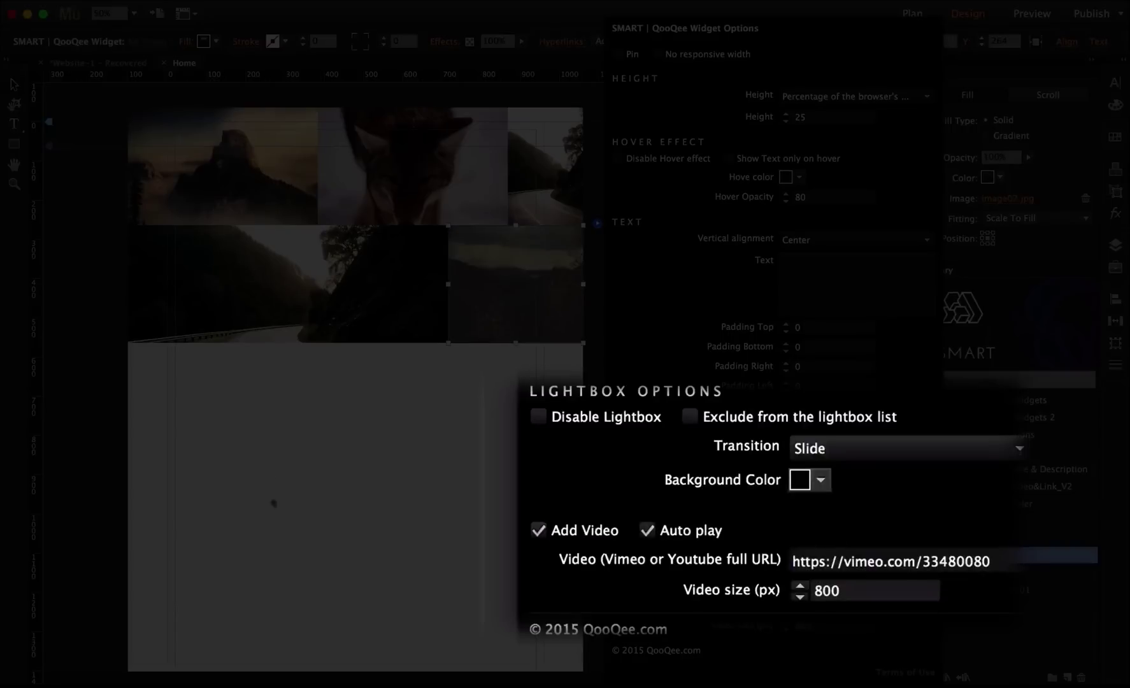
{"action": "double_click", "coordinate": [840, 597]}
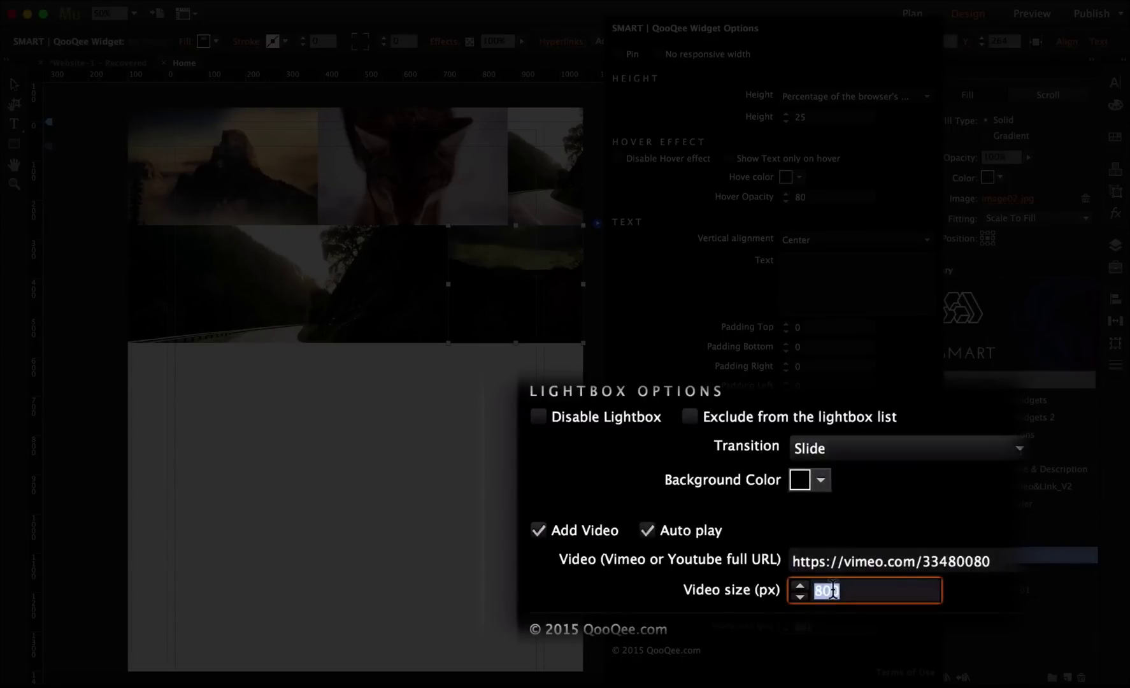
{"action": "type", "text": "1500"}
{"action": "key", "text": "Return"}
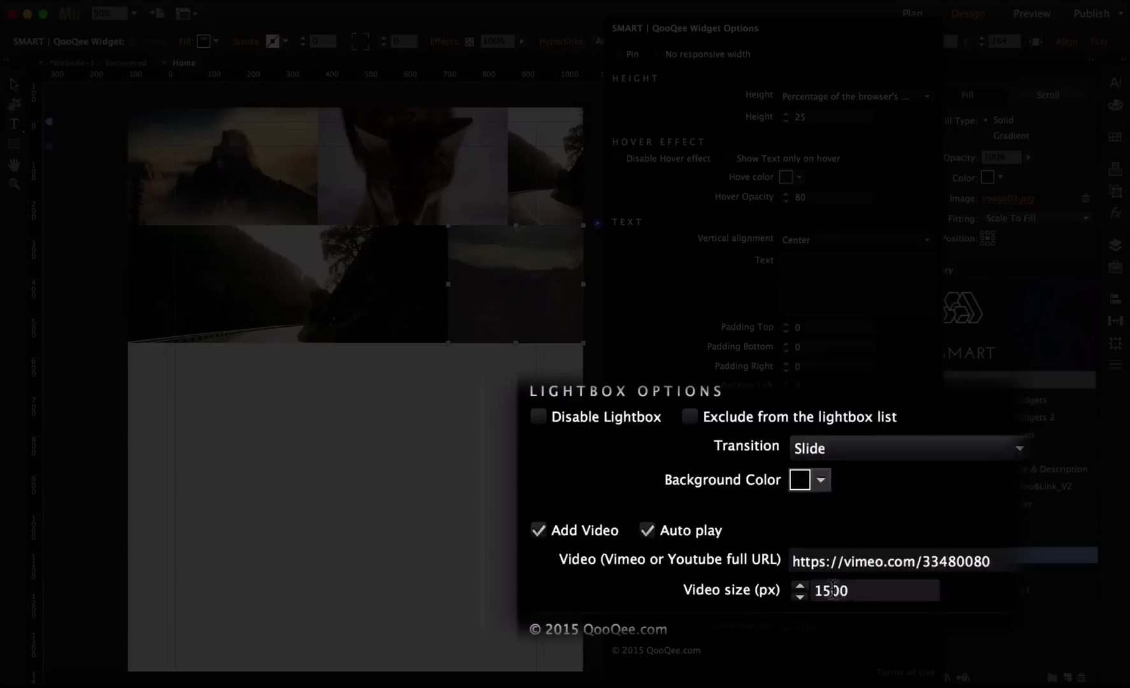
{"action": "left_click", "coordinate": [427, 463]}
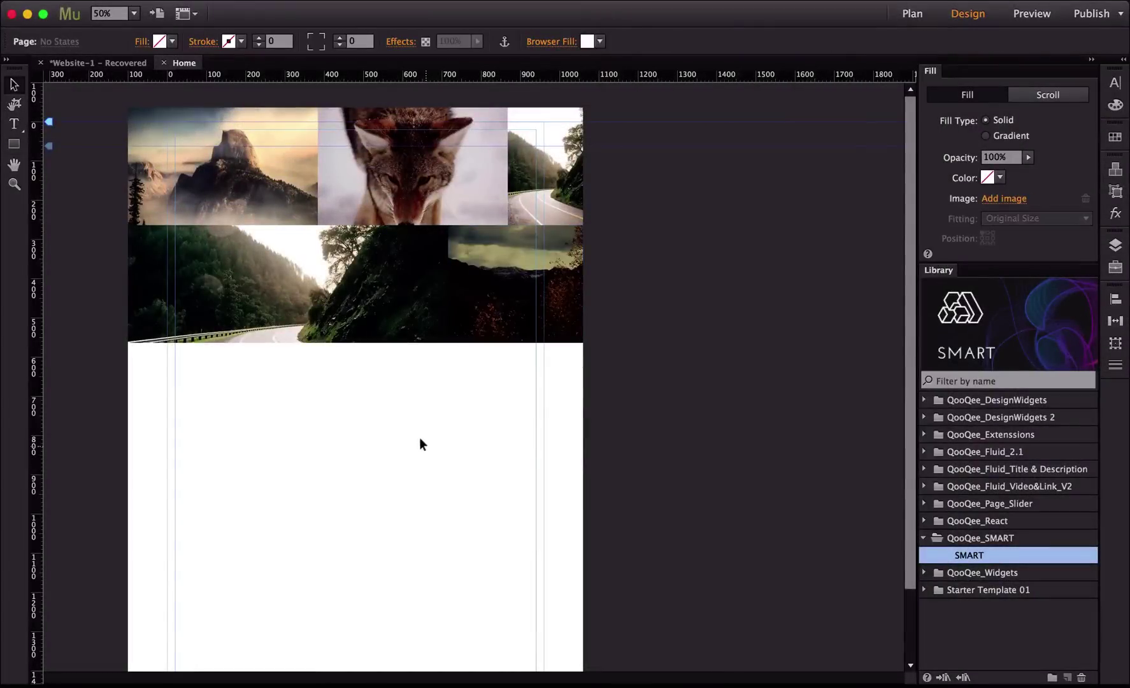
Step: Preview the page in the browser, play the dark hills widget's video in the lightbox, and advance to the mountain and coyote images
{"action": "key", "text": "super+shift+e"}
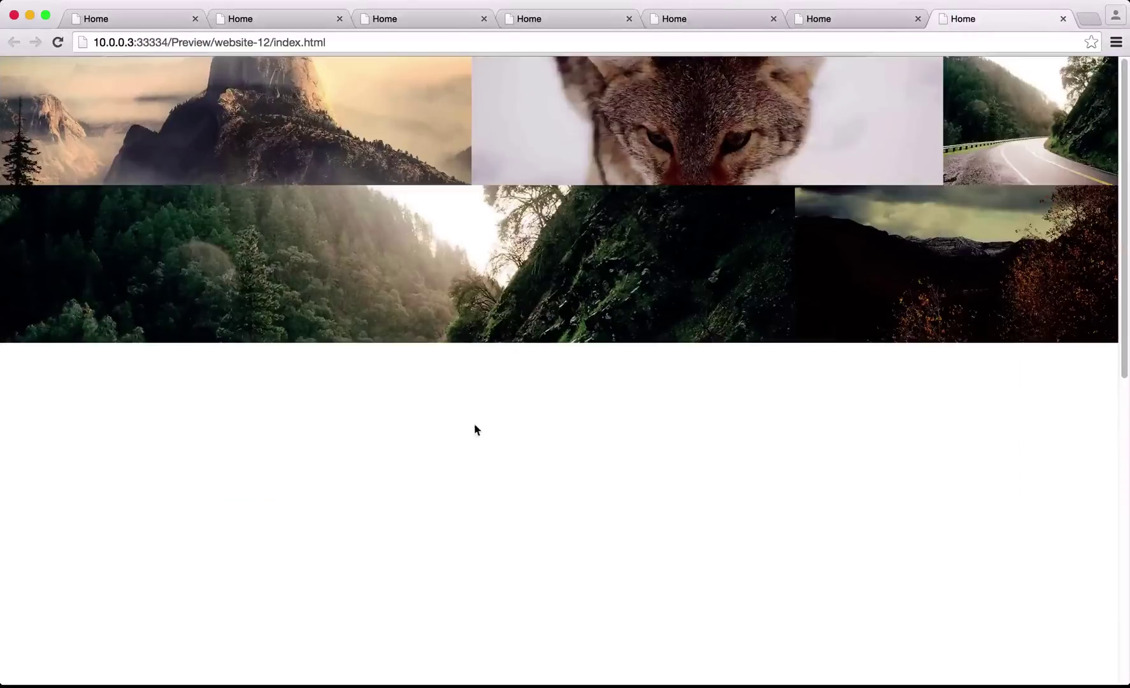
{"action": "left_click", "coordinate": [945, 262]}
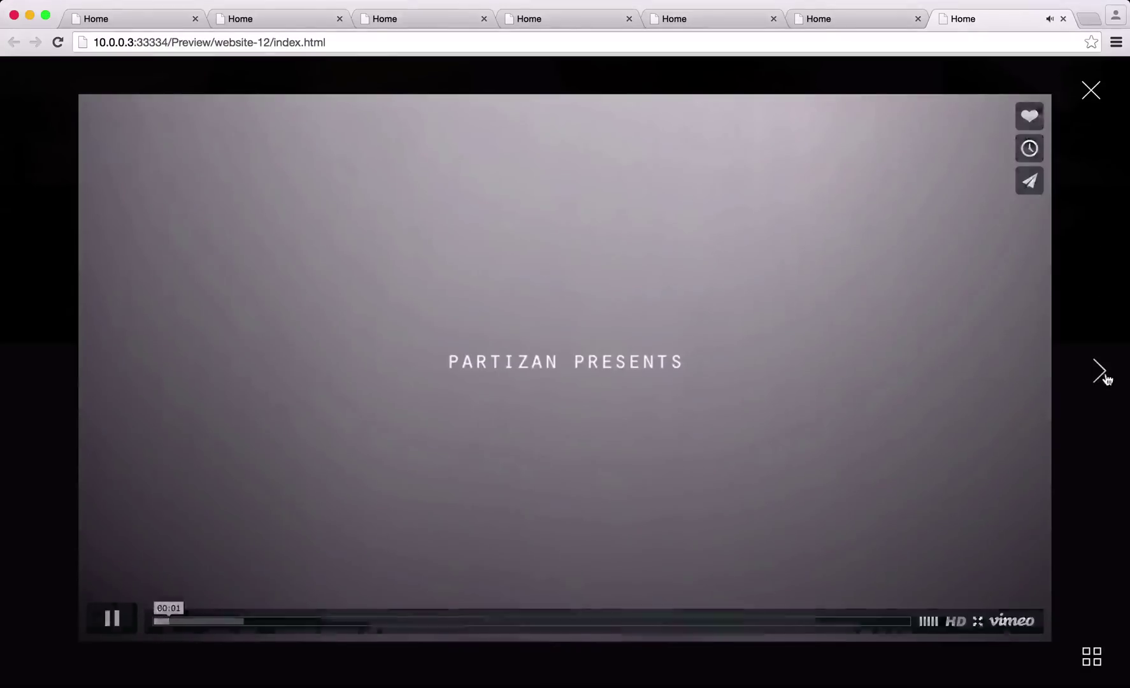
{"action": "left_click", "coordinate": [577, 340]}
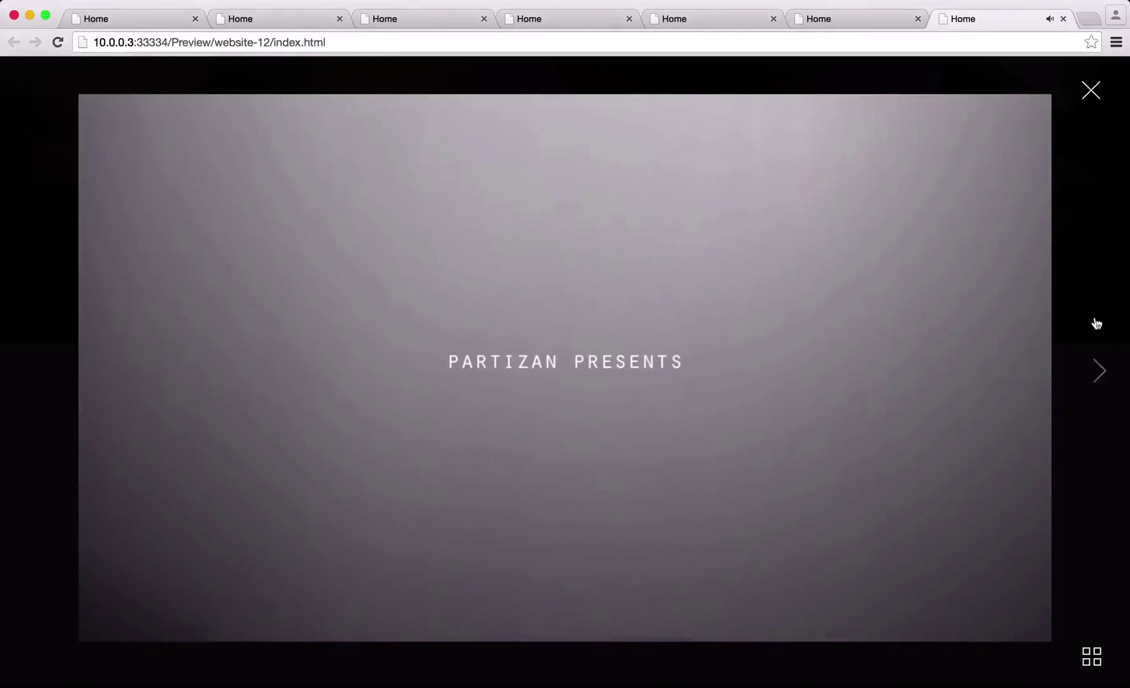
{"action": "left_click", "coordinate": [1100, 368]}
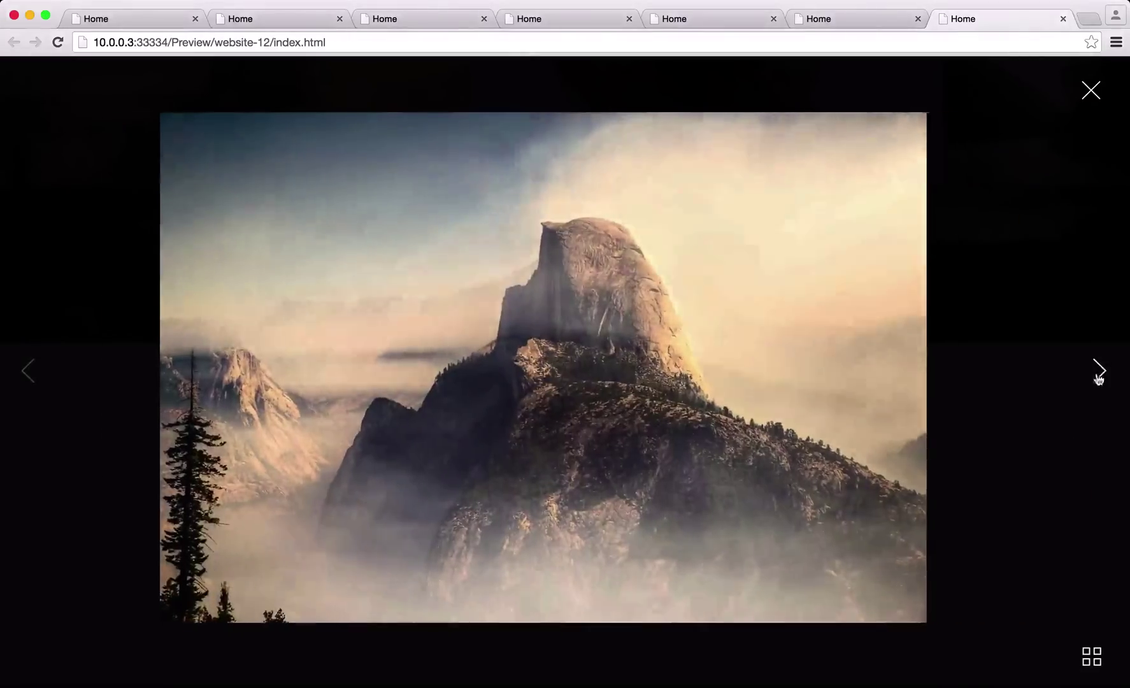
{"action": "left_click", "coordinate": [1100, 376]}
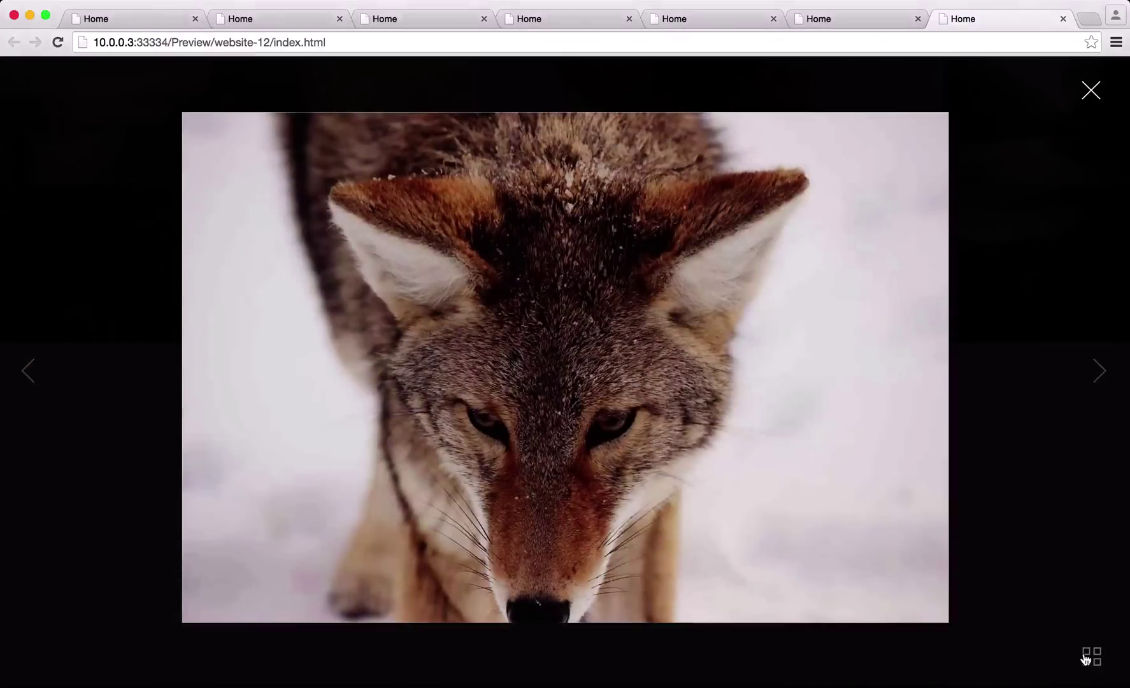
Step: Show the lightbox's thumbnail strip and close the lightbox
{"action": "left_click", "coordinate": [1091, 659]}
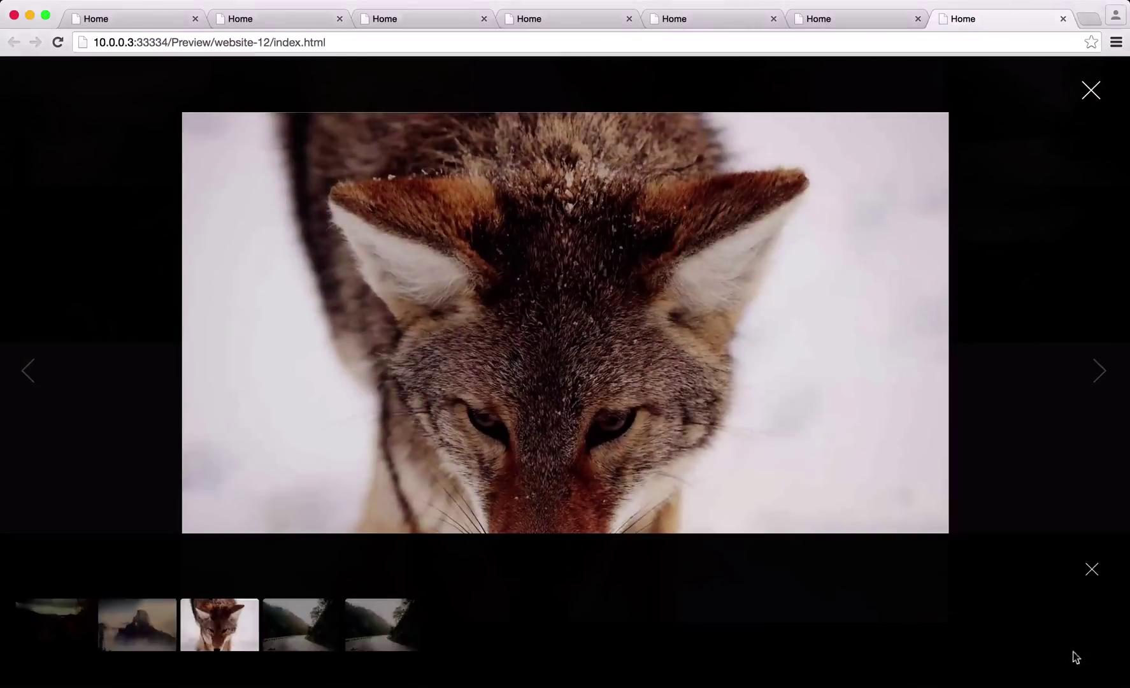
{"action": "left_click", "coordinate": [1097, 98]}
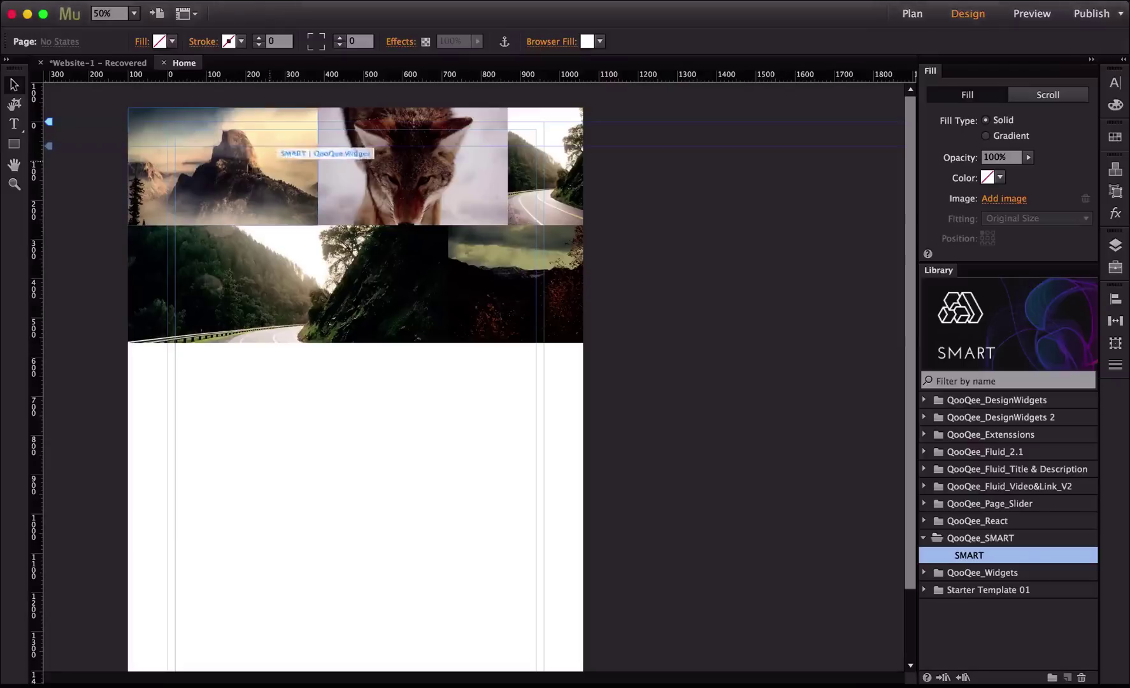
Step: Return to the design and add the text "THIS IS SMART" to the coyote widget
{"action": "left_click", "coordinate": [519, 105]}
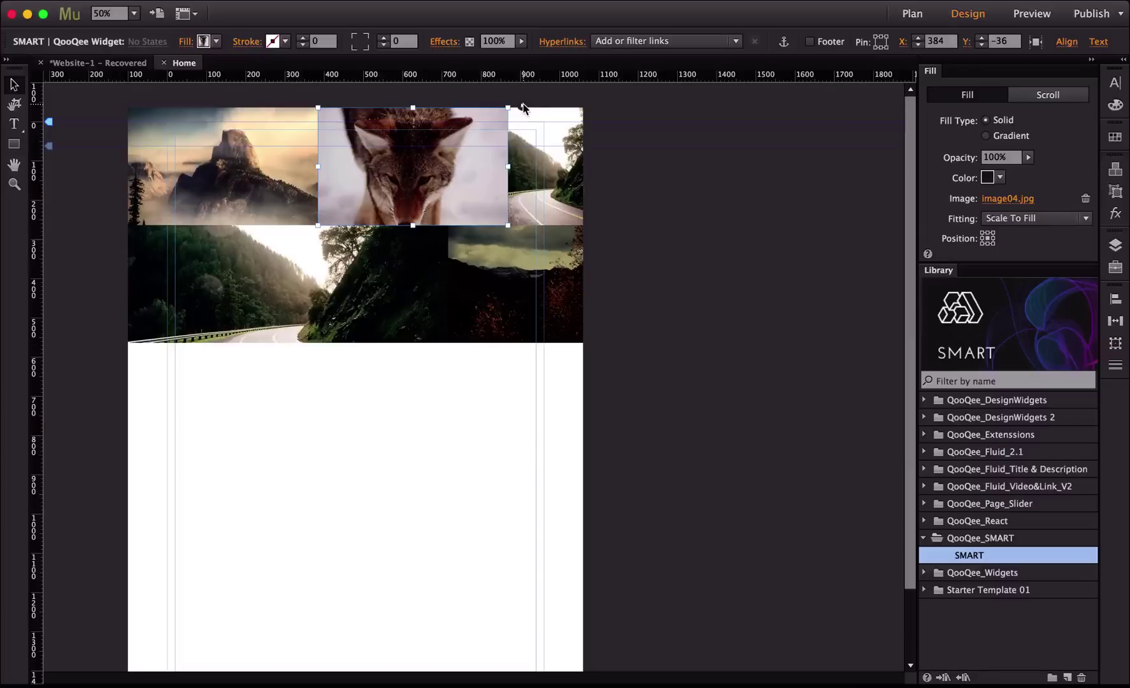
{"action": "left_click", "coordinate": [518, 104]}
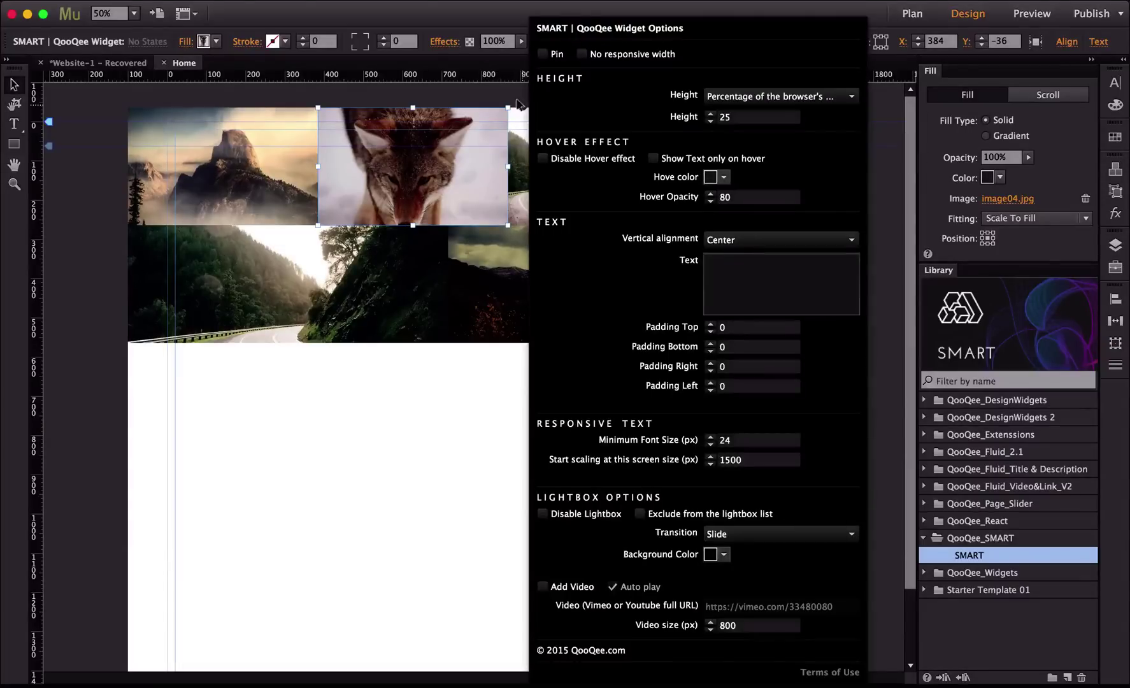
{"action": "left_click", "coordinate": [768, 285]}
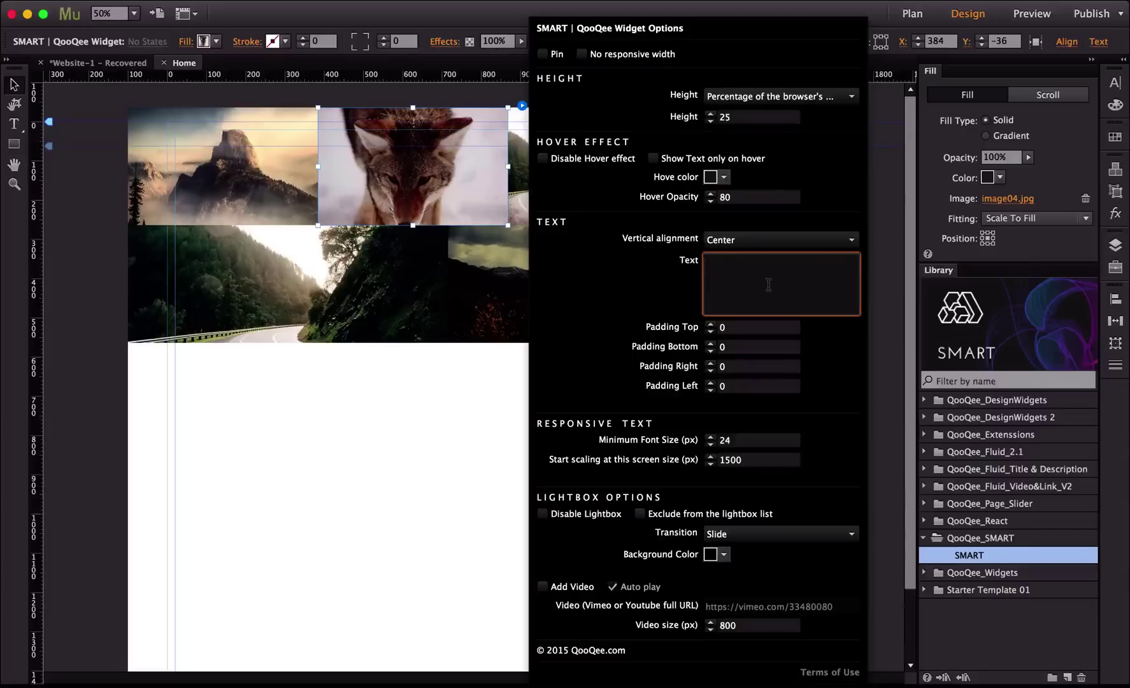
{"action": "type", "text": "THIS IS SMART"}
{"action": "key", "text": "Tab"}
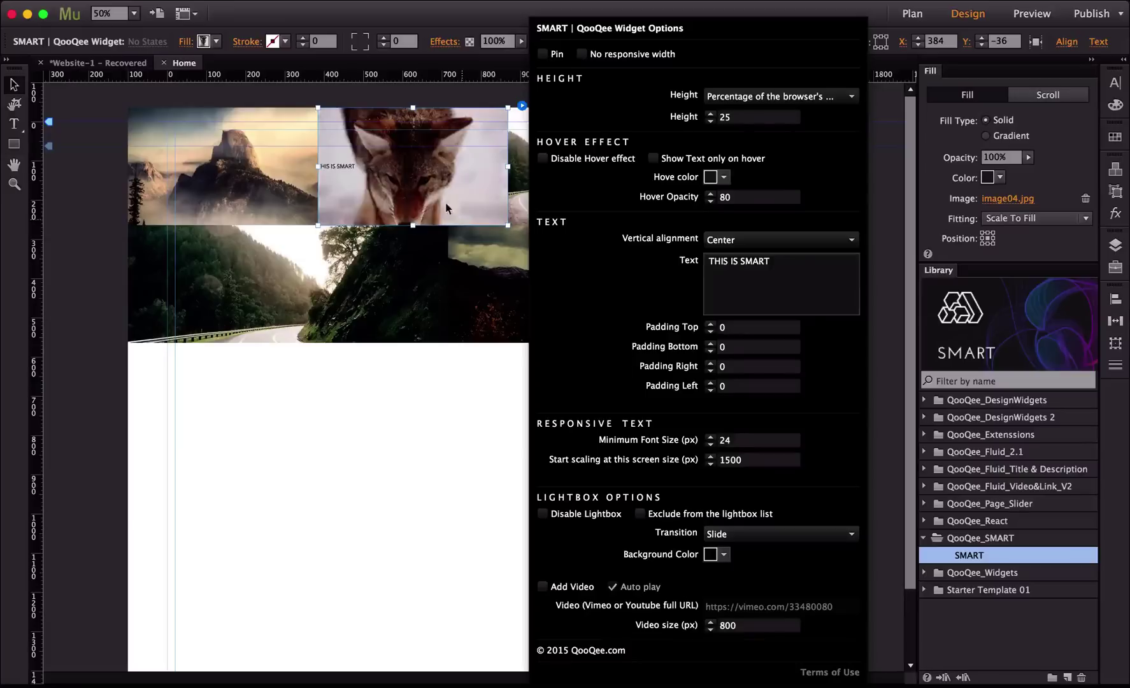
{"action": "left_click", "coordinate": [436, 182]}
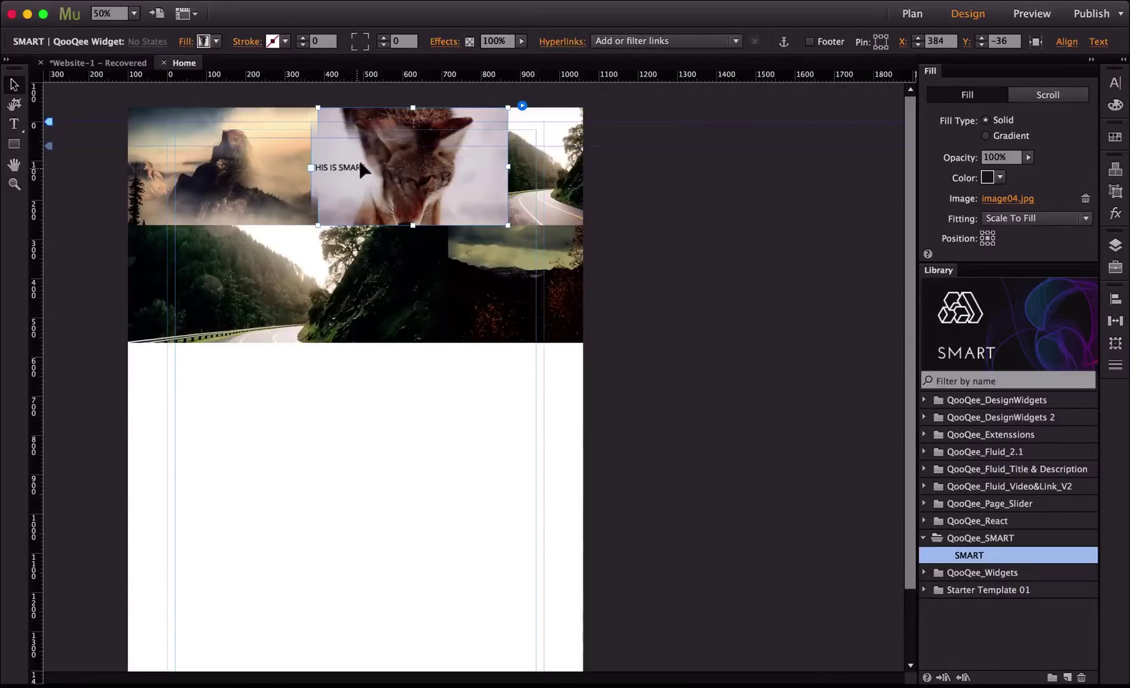
Step: Examine the vertical alignment choices for the coyote widget's text, leaving the setting as it is
{"action": "key", "text": "super+equal"}
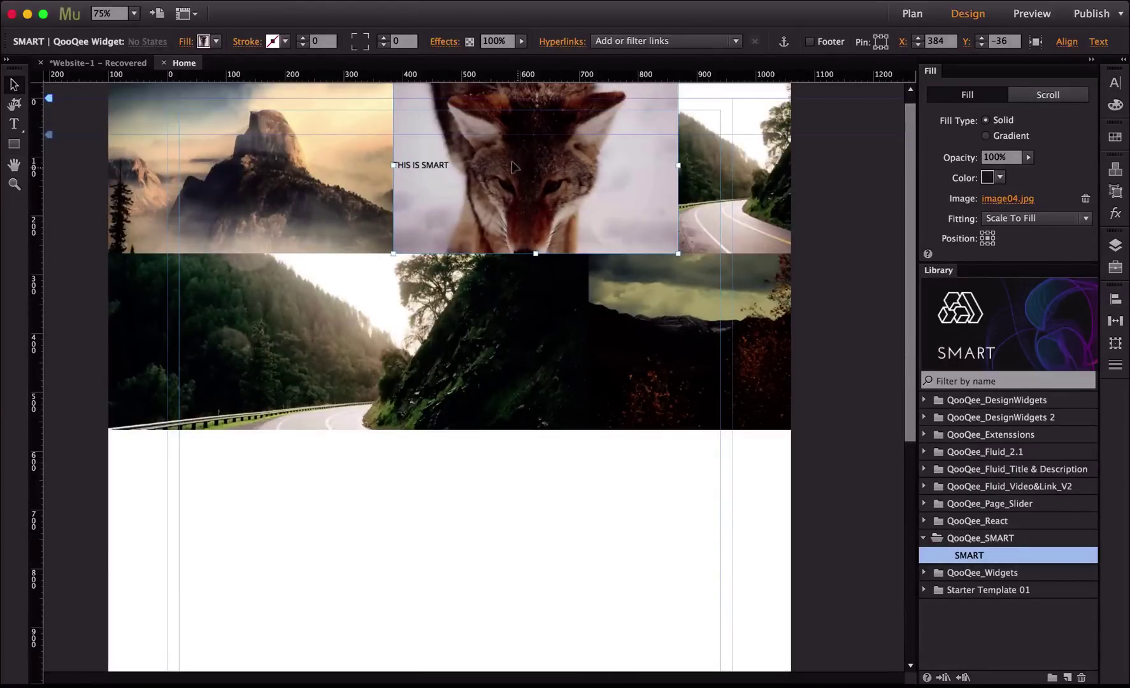
{"action": "scroll", "coordinate": [510, 145], "scroll_direction": "up", "scroll_amount": 1}
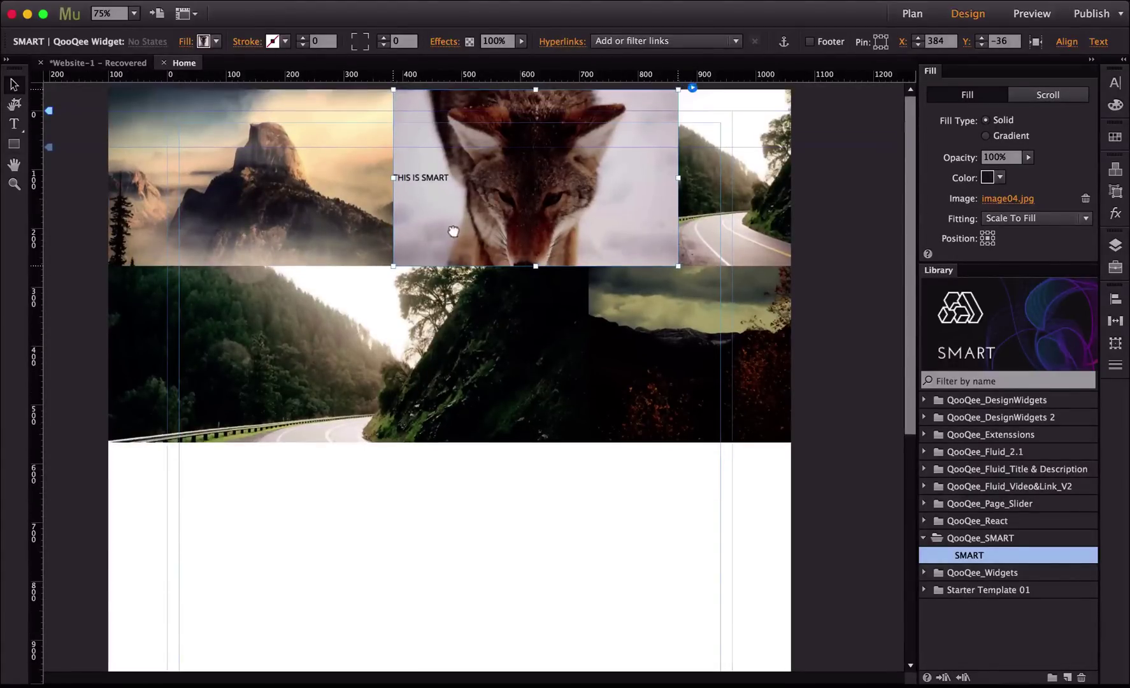
{"action": "left_click", "coordinate": [691, 86]}
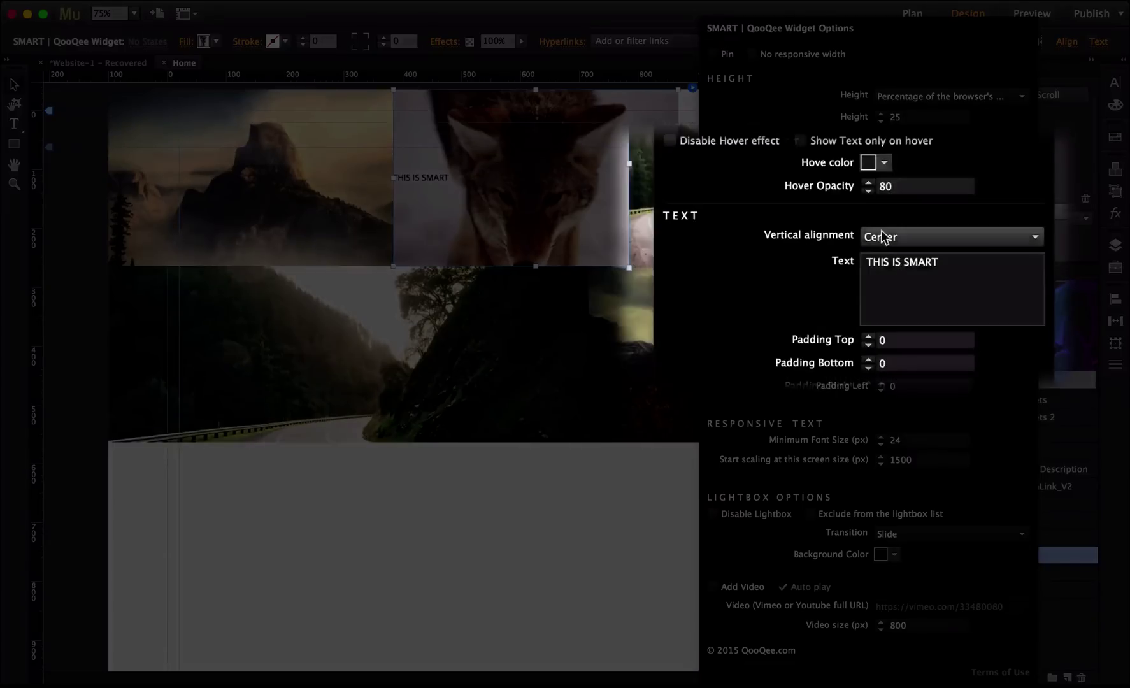
{"action": "left_click", "coordinate": [888, 237]}
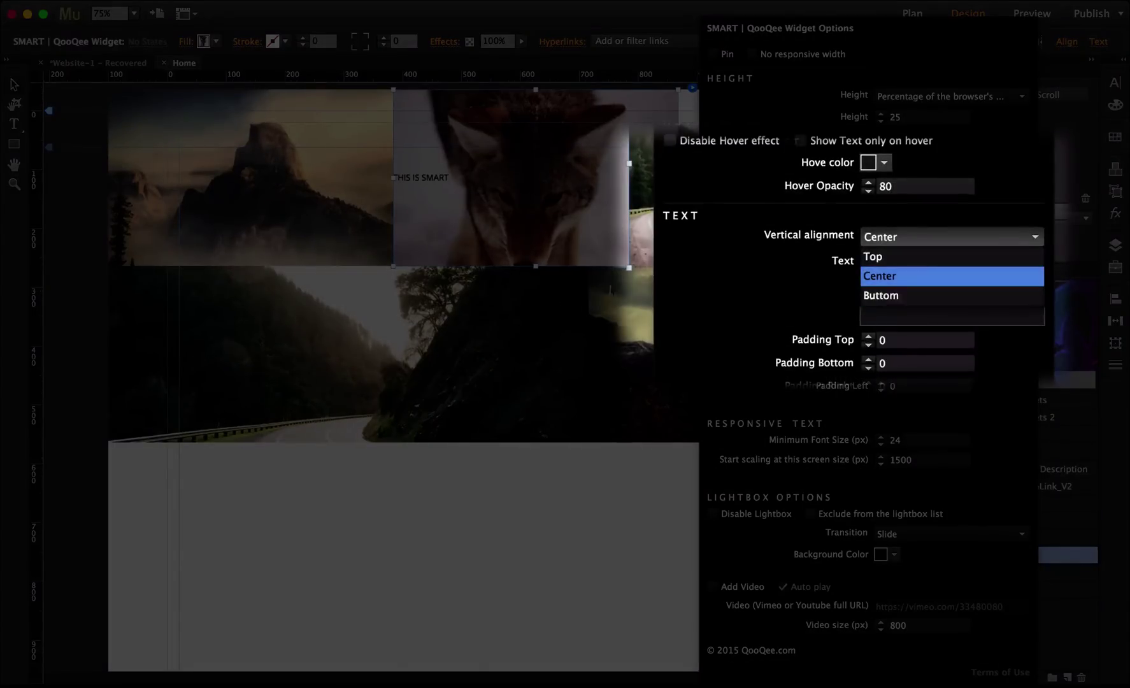
{"action": "left_click", "coordinate": [482, 464]}
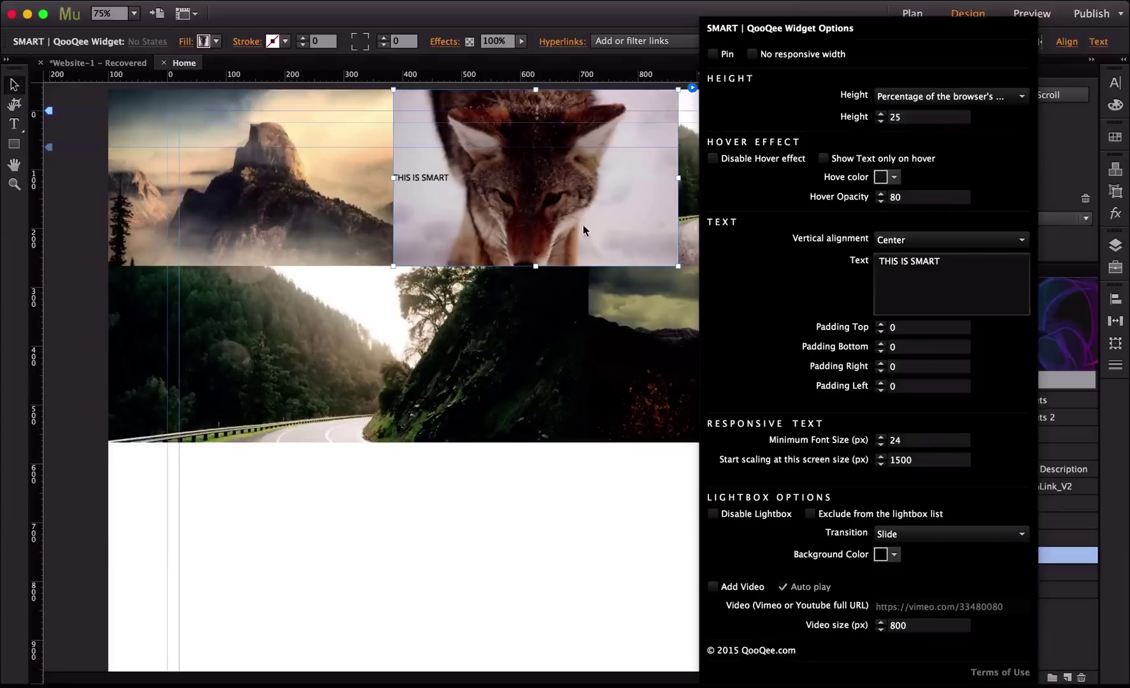
{"action": "left_click", "coordinate": [581, 228]}
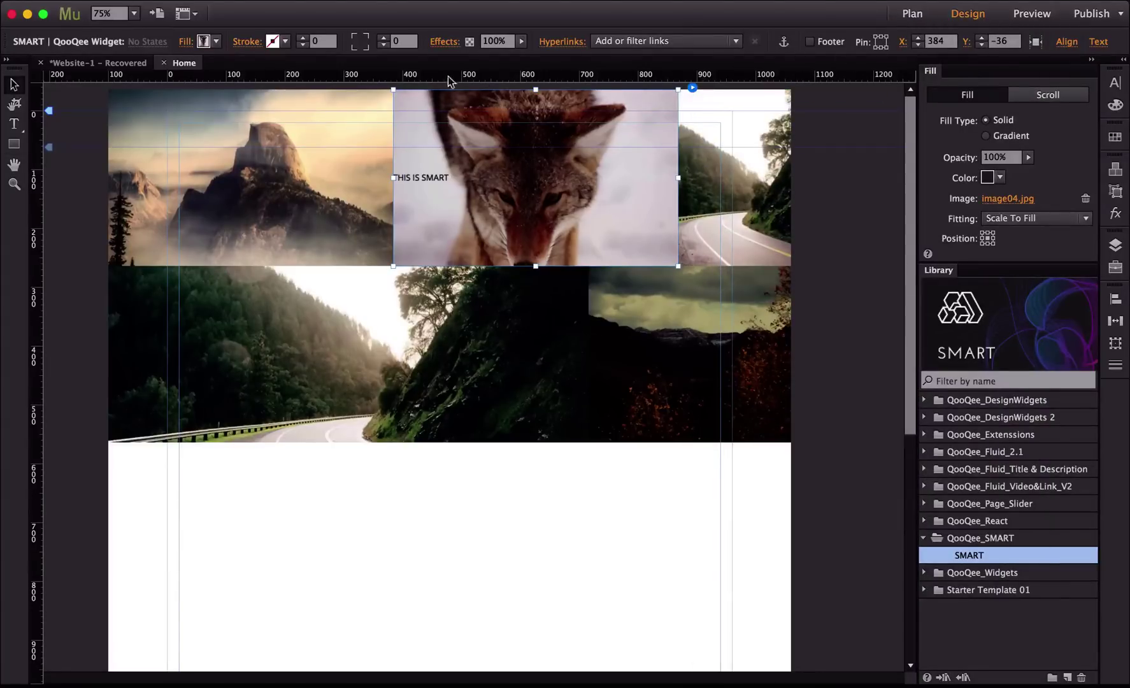
Step: Centre the coyote widget's text horizontally and colour it white
{"action": "left_click", "coordinate": [1098, 42]}
{"action": "left_click", "coordinate": [995, 124]}
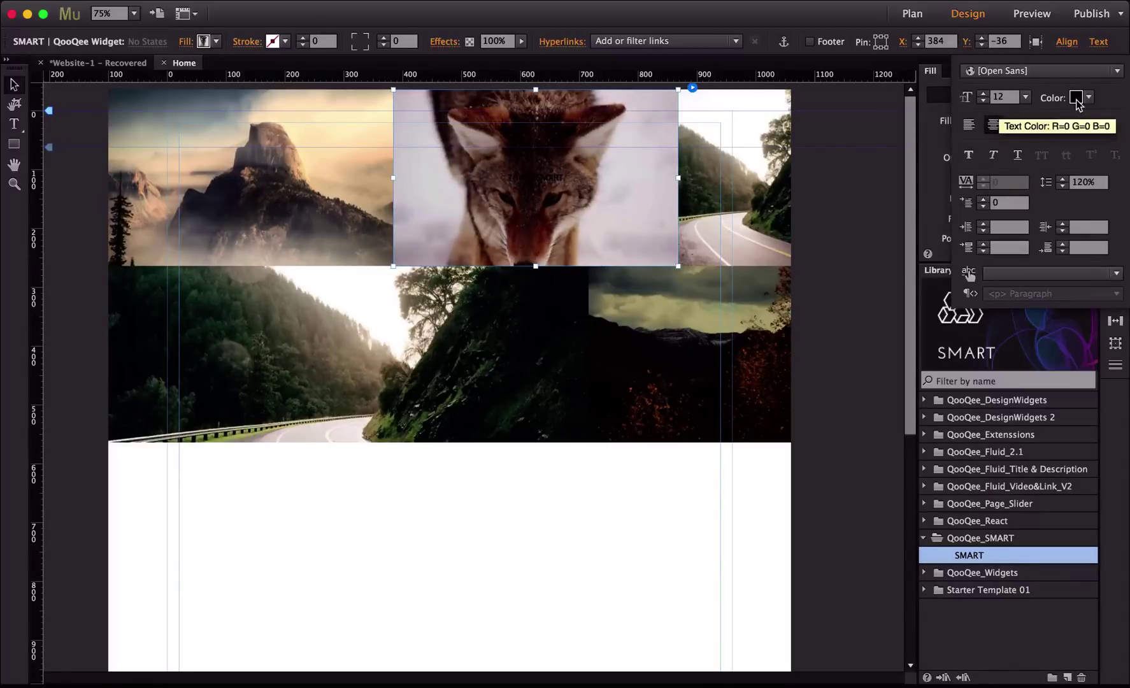
{"action": "left_click", "coordinate": [1077, 98]}
{"action": "left_click", "coordinate": [1020, 127]}
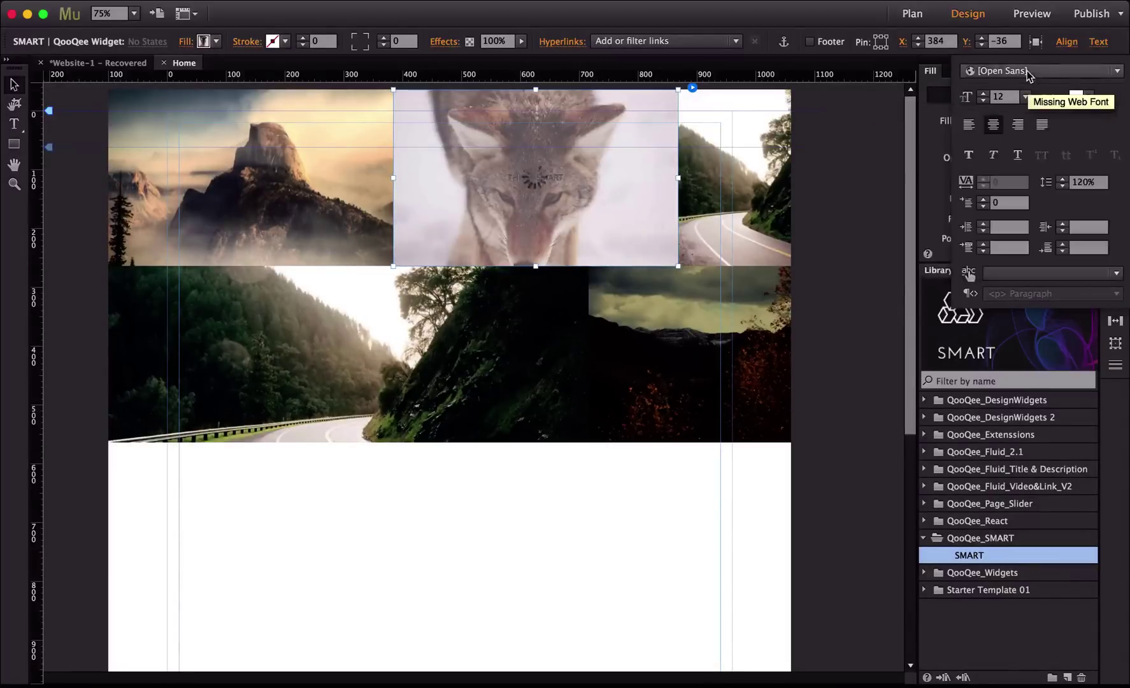
Step: Set the coyote widget's text to the Helvetica font at size 50
{"action": "left_click", "coordinate": [1028, 72]}
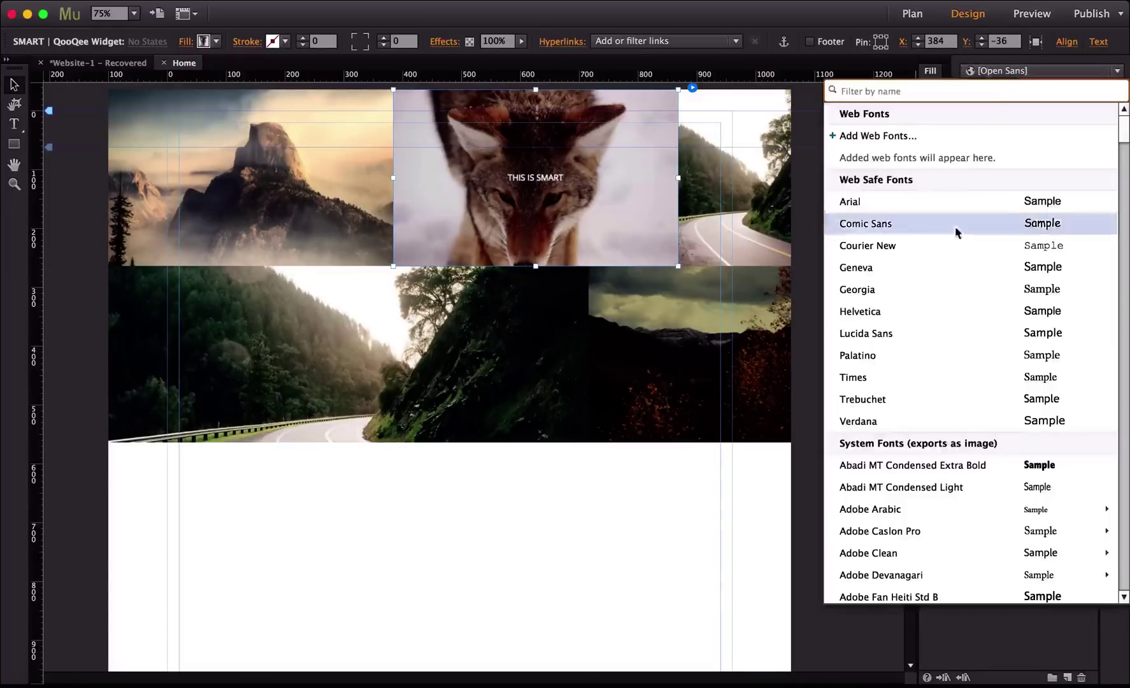
{"action": "left_click", "coordinate": [910, 307]}
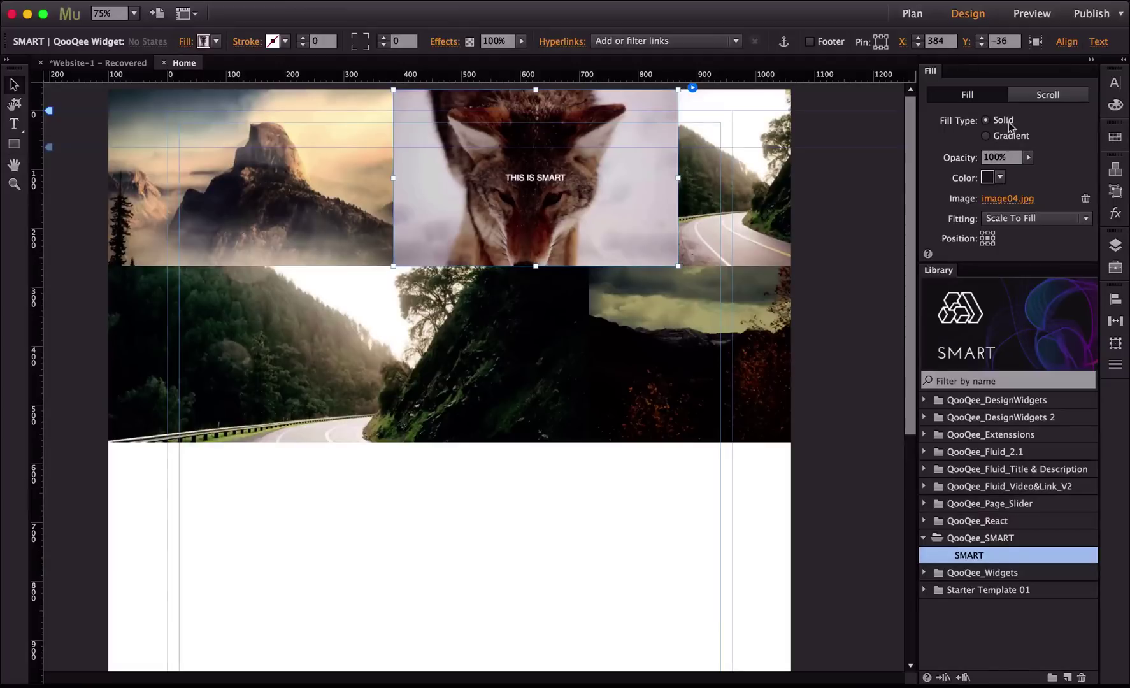
{"action": "left_click", "coordinate": [1091, 41]}
{"action": "left_click", "coordinate": [1008, 98]}
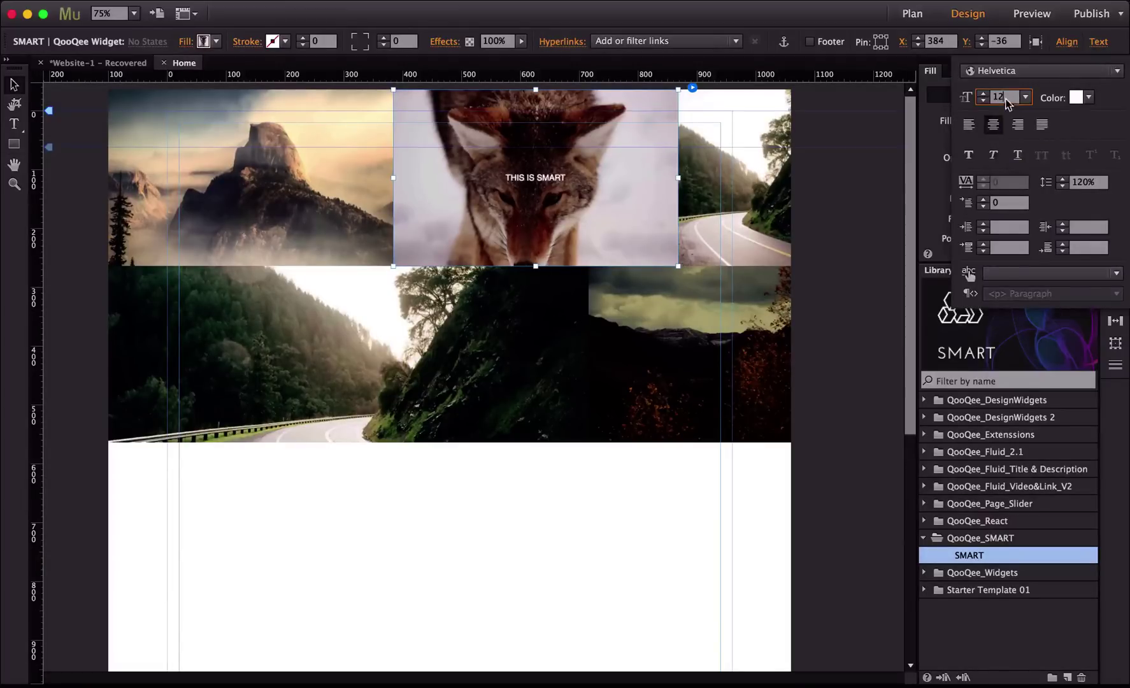
{"action": "type", "text": "50"}
{"action": "key", "text": "Return"}
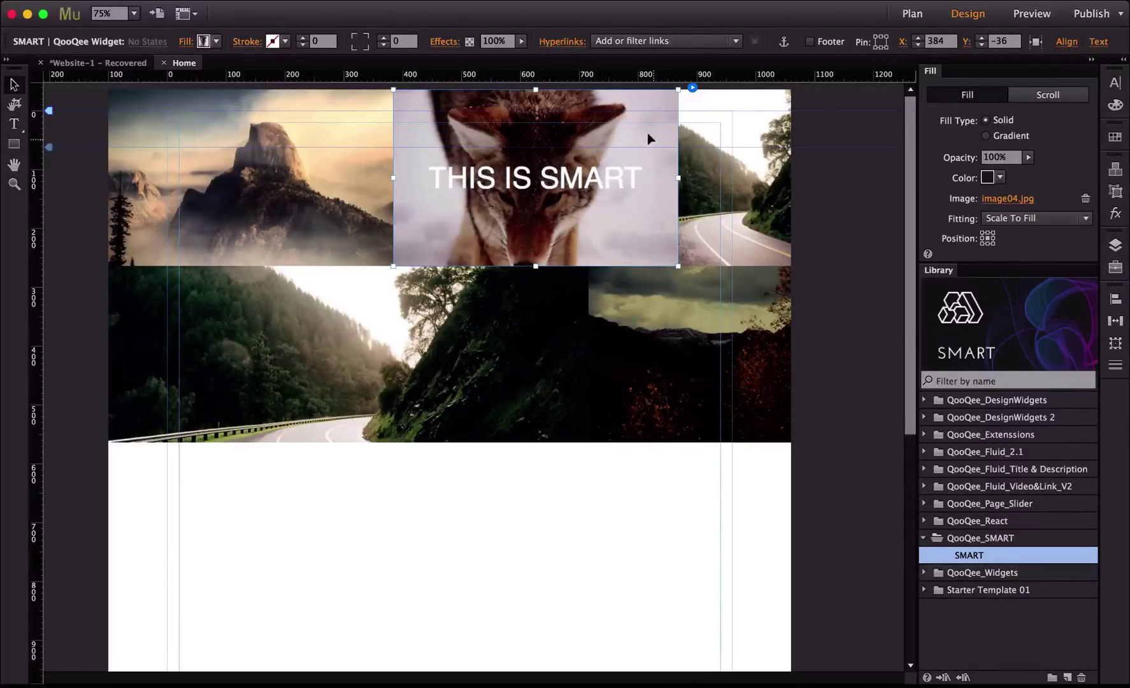
Step: Check the responsive text settings for minimum font size and scaling start in the coyote widget's options
{"action": "left_click", "coordinate": [693, 87]}
{"action": "left_click", "coordinate": [693, 88]}
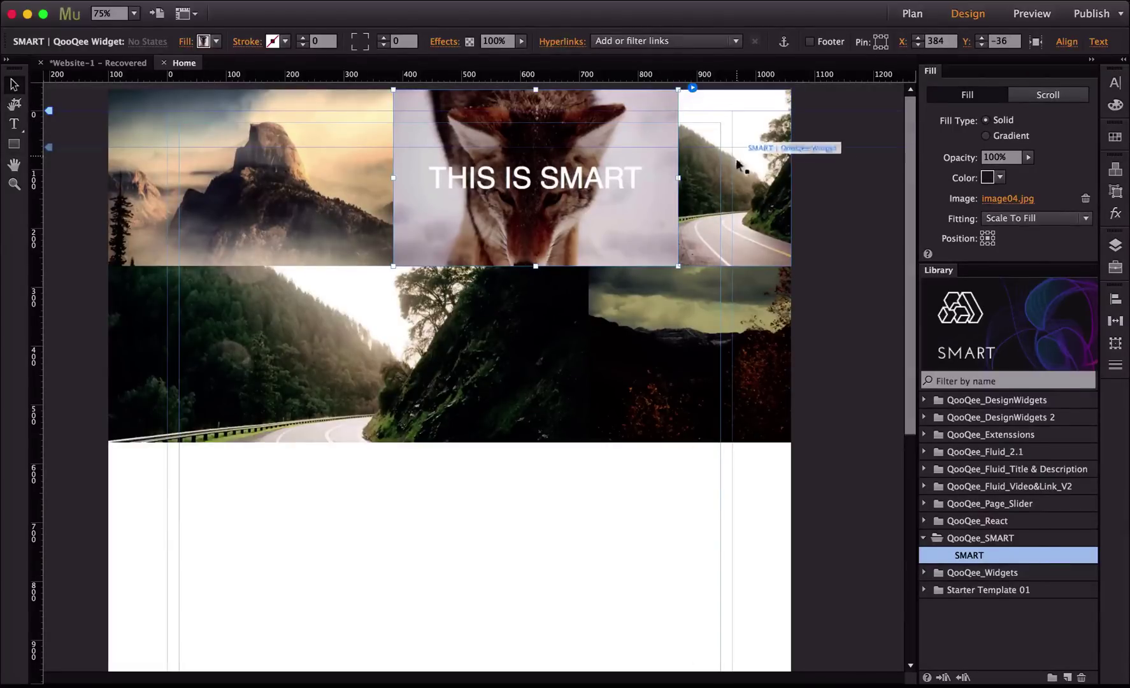
{"action": "left_click", "coordinate": [693, 87]}
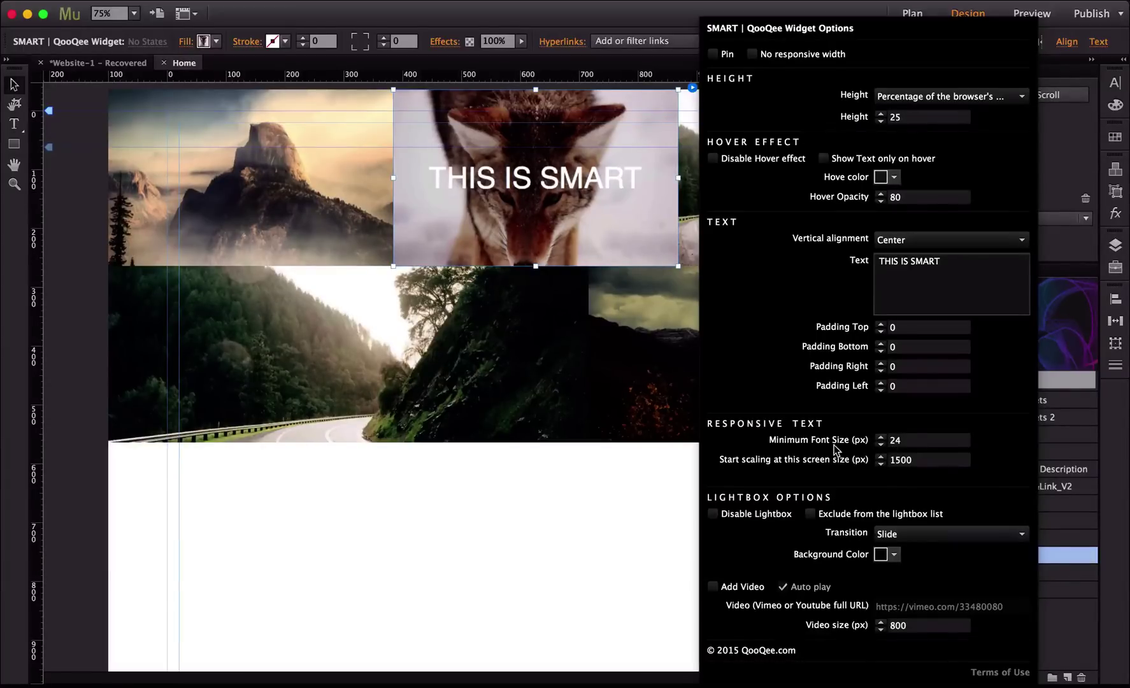
{"action": "left_click", "coordinate": [521, 469]}
Step: Preview the page in the browser and resize the window to test how the coyote widget's text scales
{"action": "key", "text": "super+shift+e"}
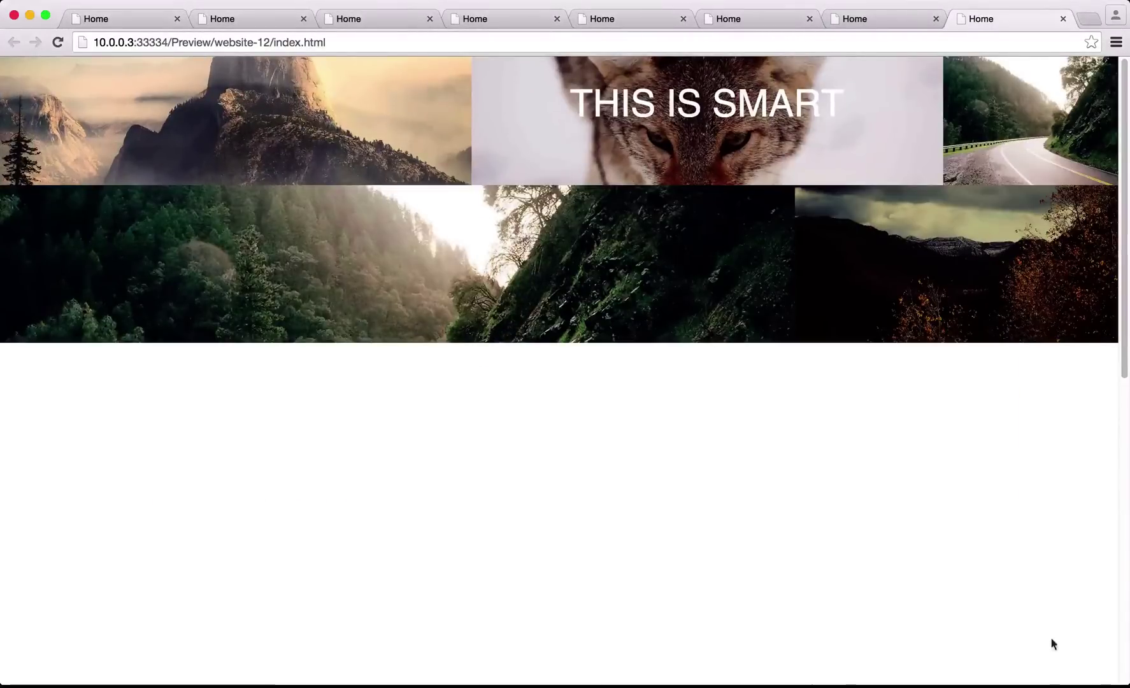
{"action": "mouse_move", "coordinate": [1129, 687]}
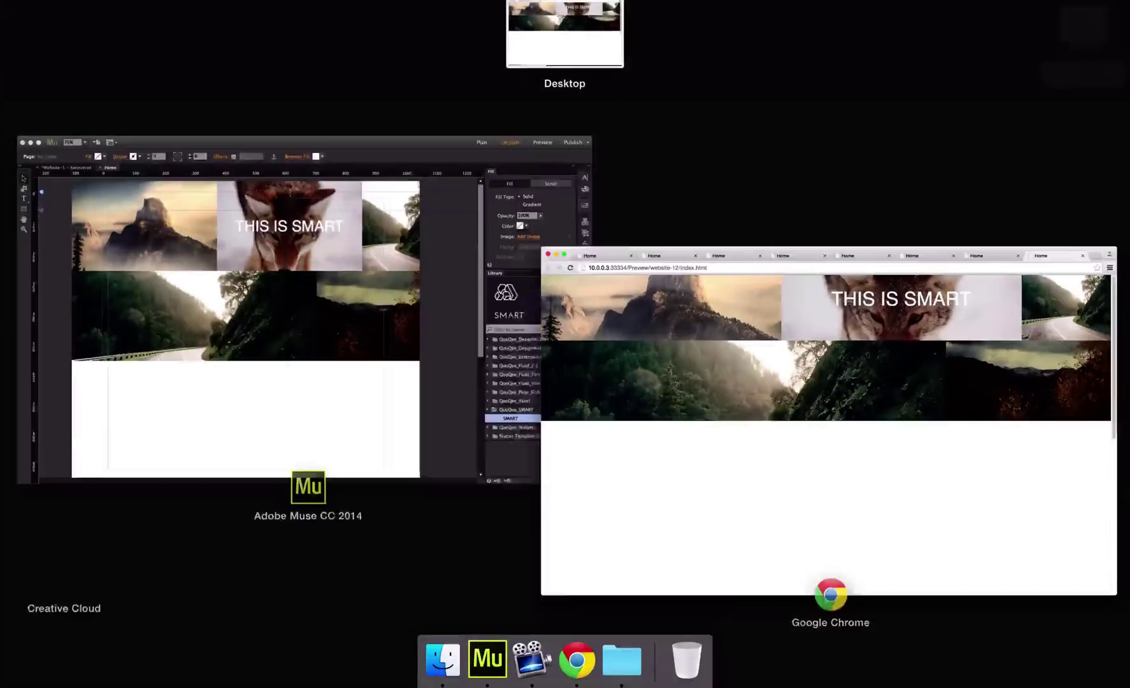
{"action": "left_click", "coordinate": [1105, 670]}
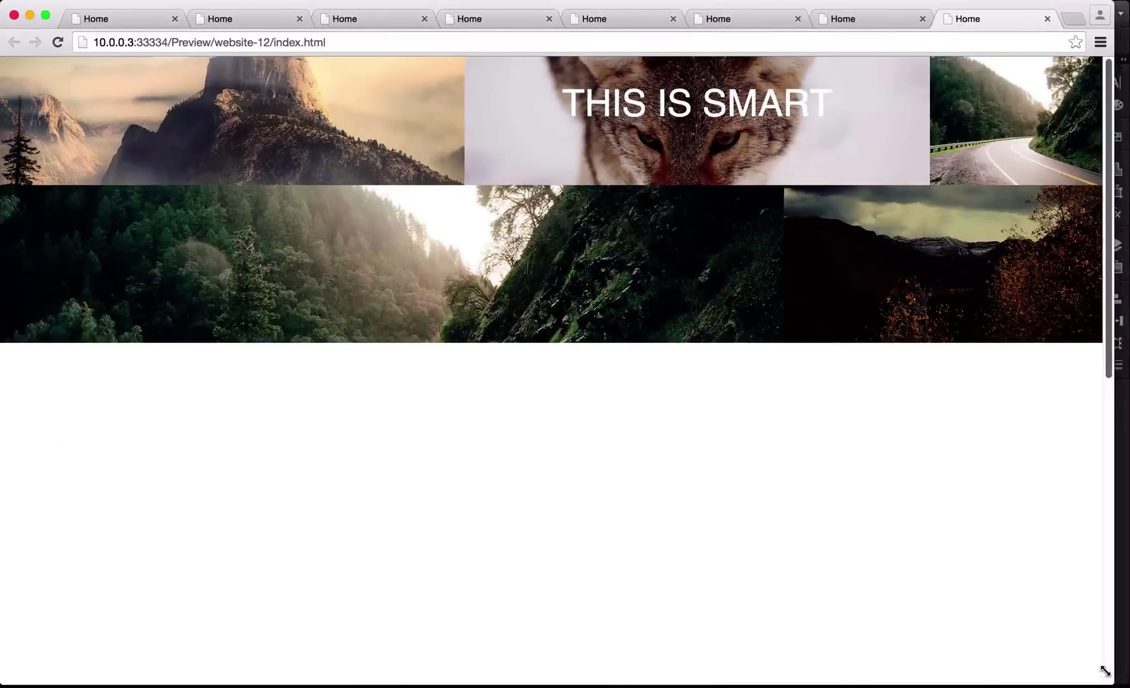
{"action": "left_click_drag", "start_coordinate": [1105, 670], "coordinate": [1129, 687]}
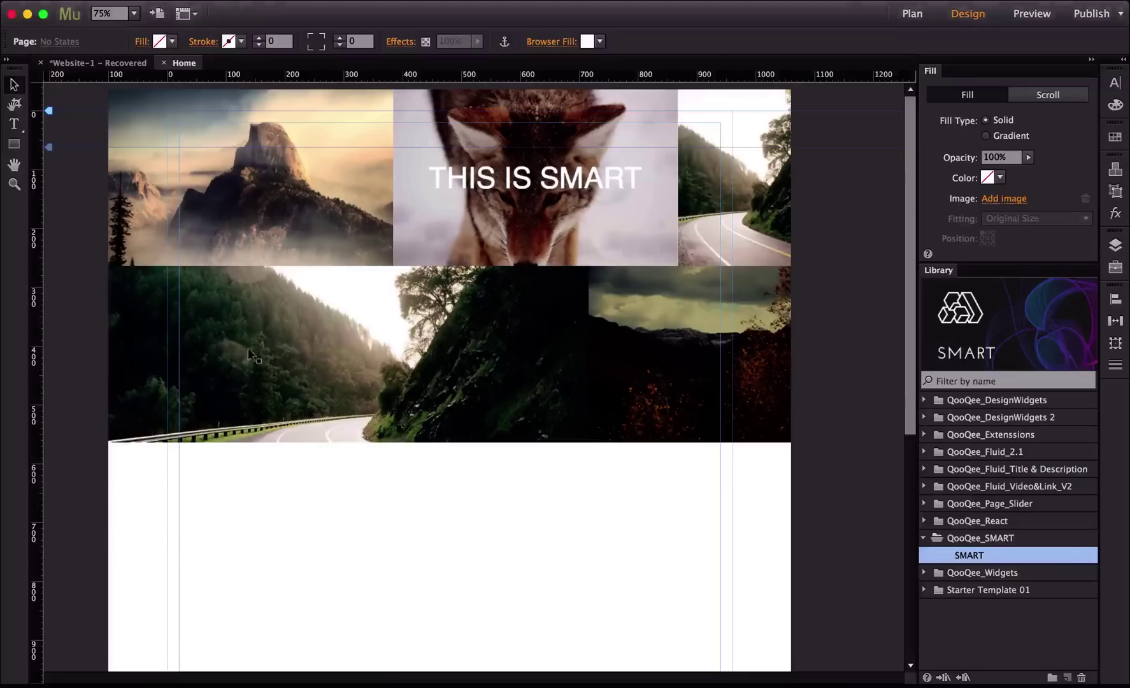
Step: Move the dark hills widget near the page bottom at X 20, Y 1192, and widen it to the right-hand column guide
{"action": "left_click", "coordinate": [755, 311]}
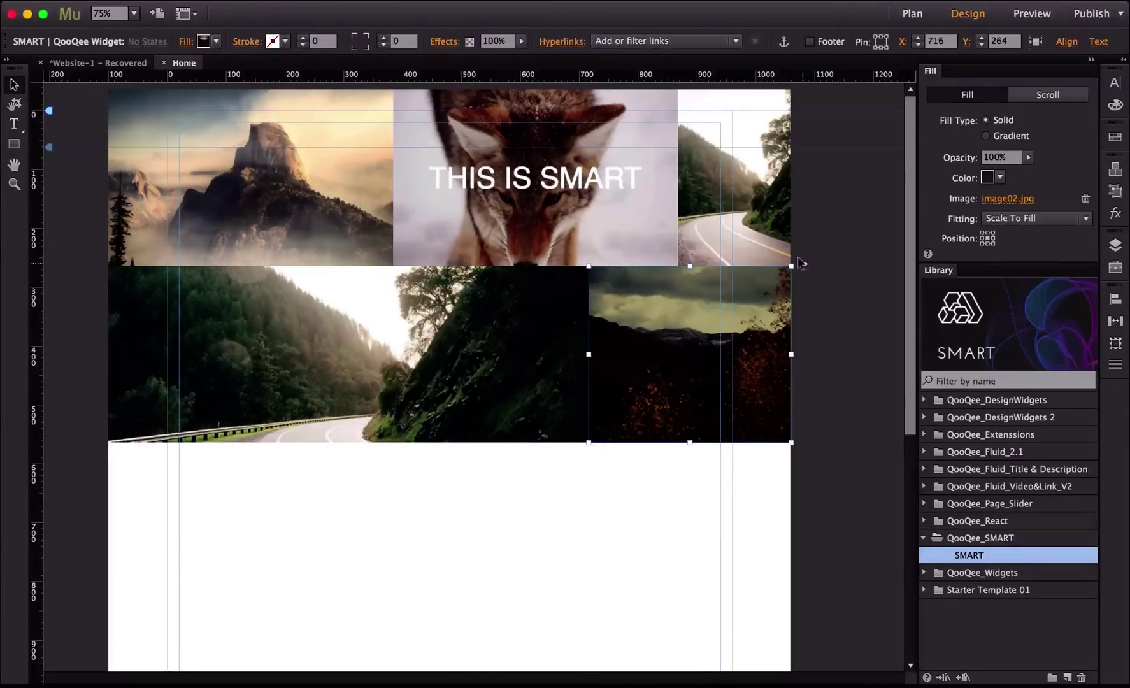
{"action": "left_click", "coordinate": [801, 263]}
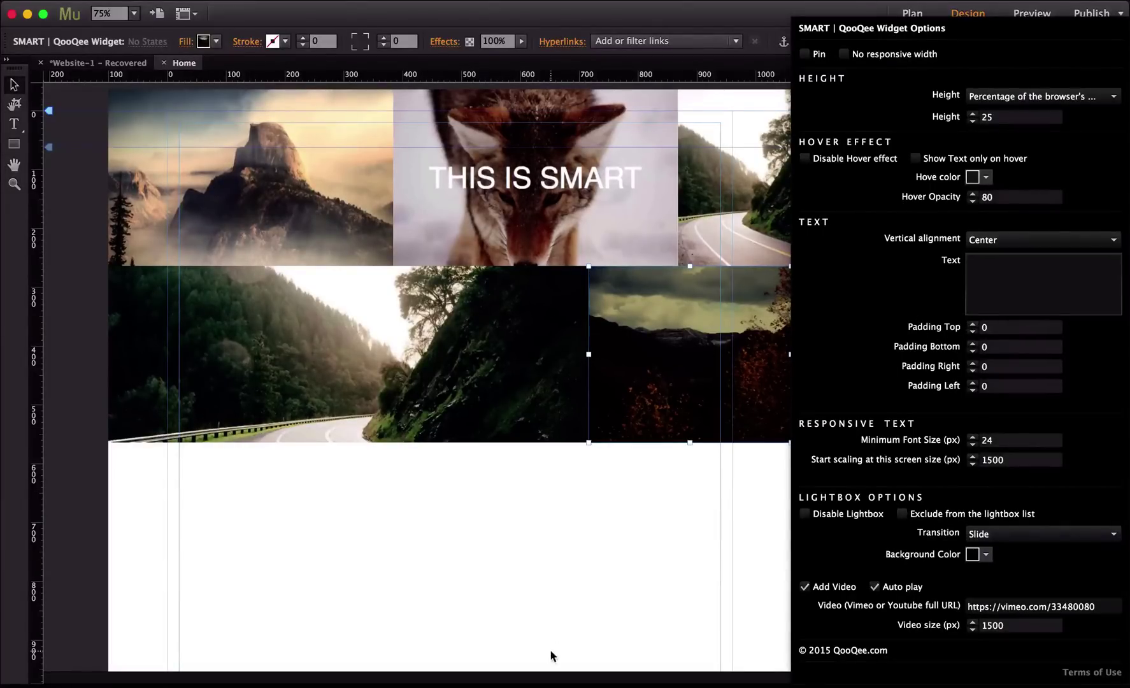
{"action": "key", "text": "Escape"}
{"action": "left_click_drag", "start_coordinate": [643, 311], "coordinate": [441, 542]}
{"action": "scroll", "coordinate": [441, 542], "scroll_direction": "down", "scroll_amount": 5}
{"action": "left_click_drag", "start_coordinate": [440, 354], "coordinate": [298, 583]}
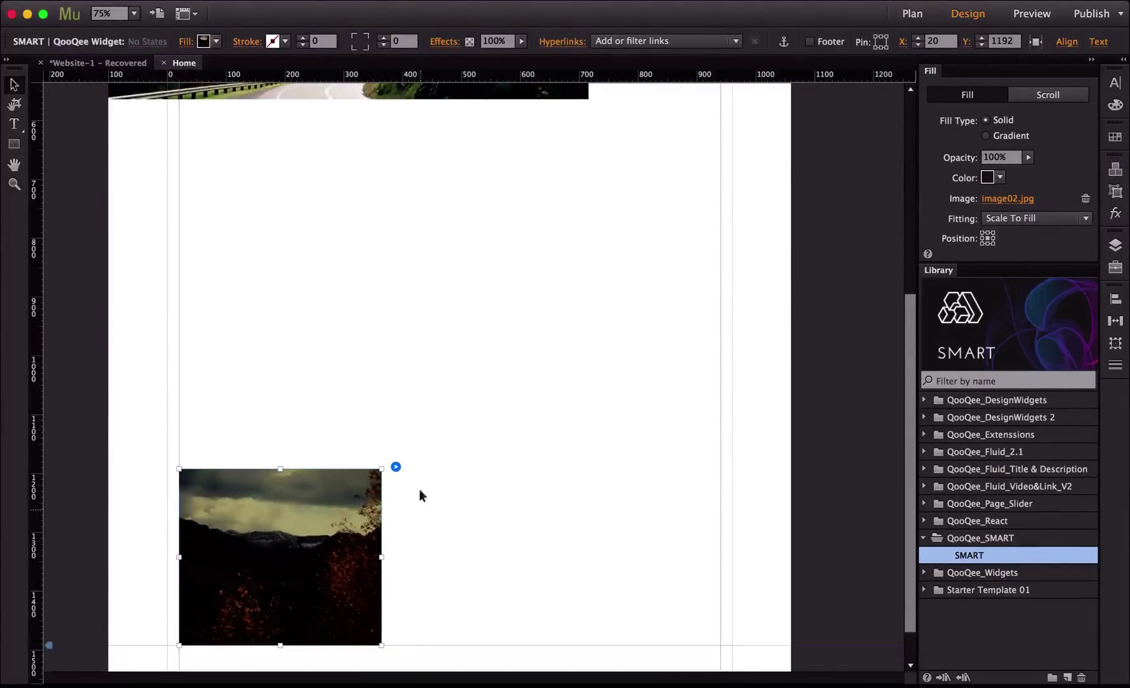
{"action": "left_click_drag", "start_coordinate": [376, 555], "coordinate": [720, 556]}
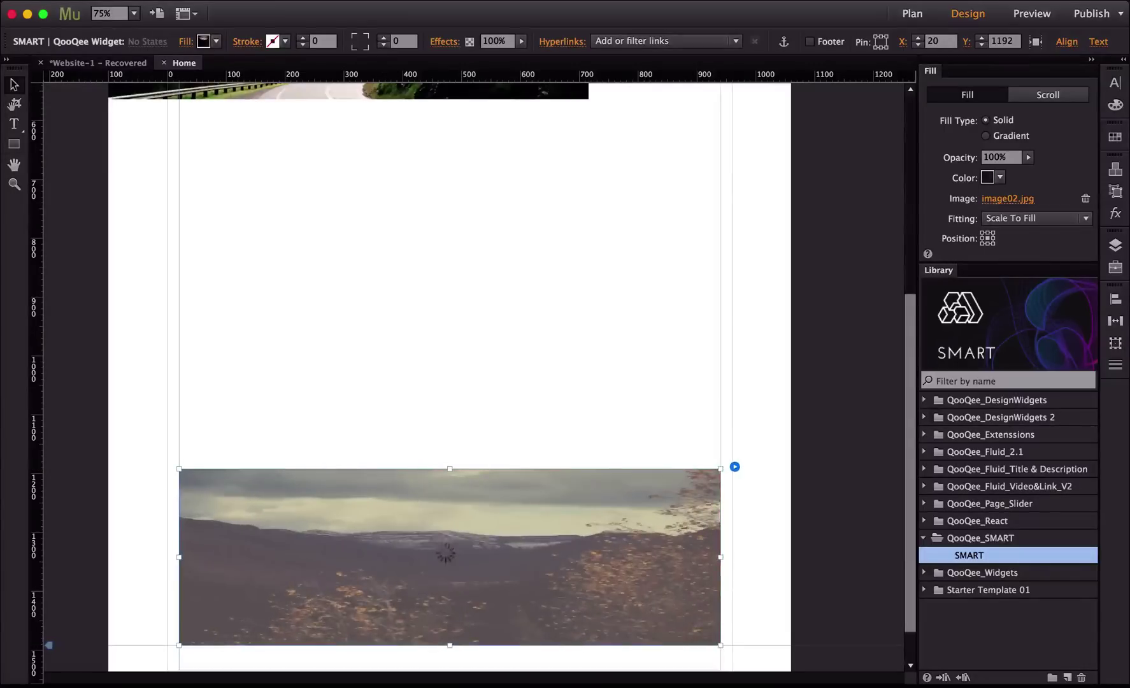
Step: Set the dark hills widget's height mode to keeping proportion in design
{"action": "left_click", "coordinate": [735, 467]}
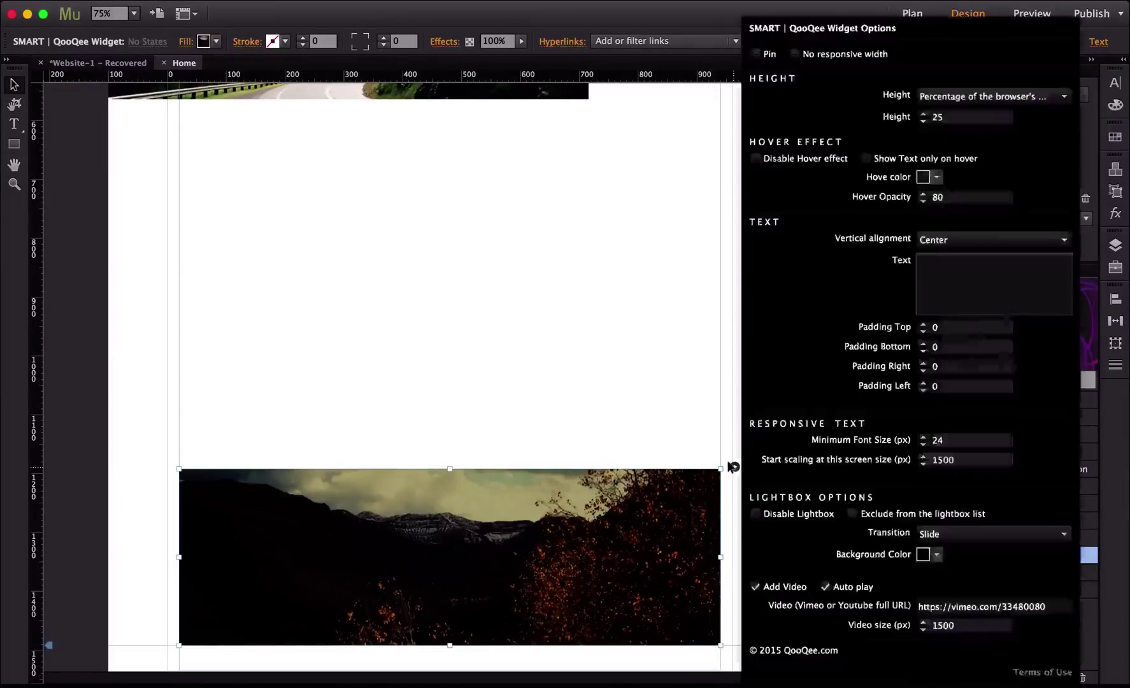
{"action": "left_click", "coordinate": [956, 97]}
{"action": "left_click", "coordinate": [959, 124]}
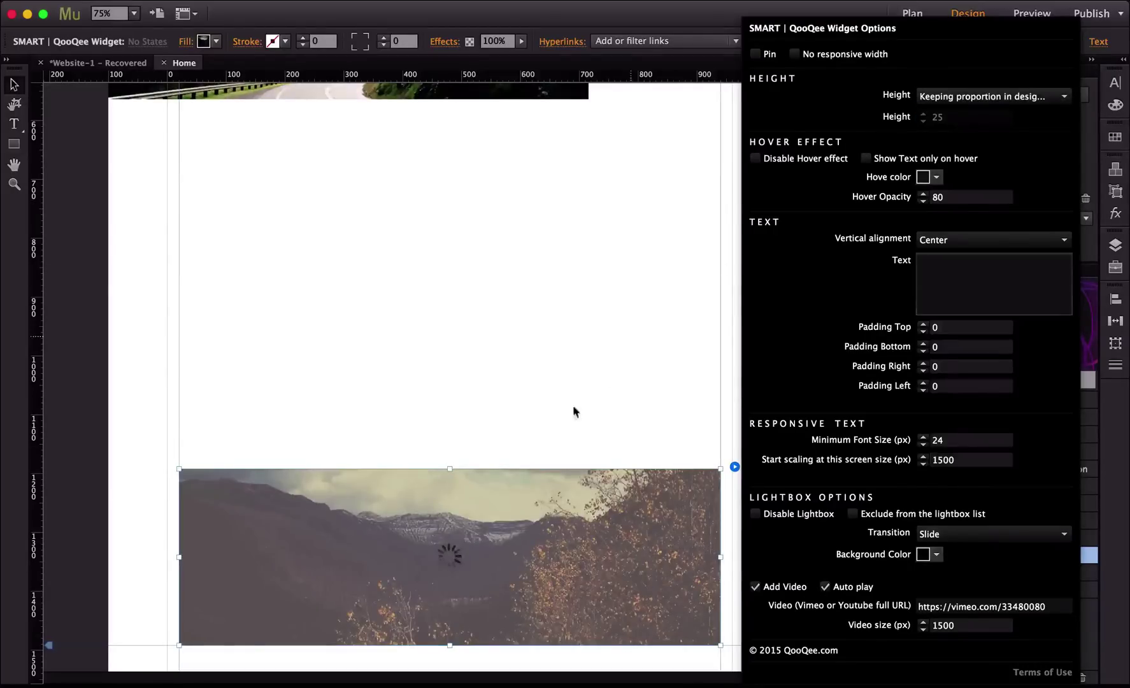
{"action": "left_click", "coordinate": [515, 530]}
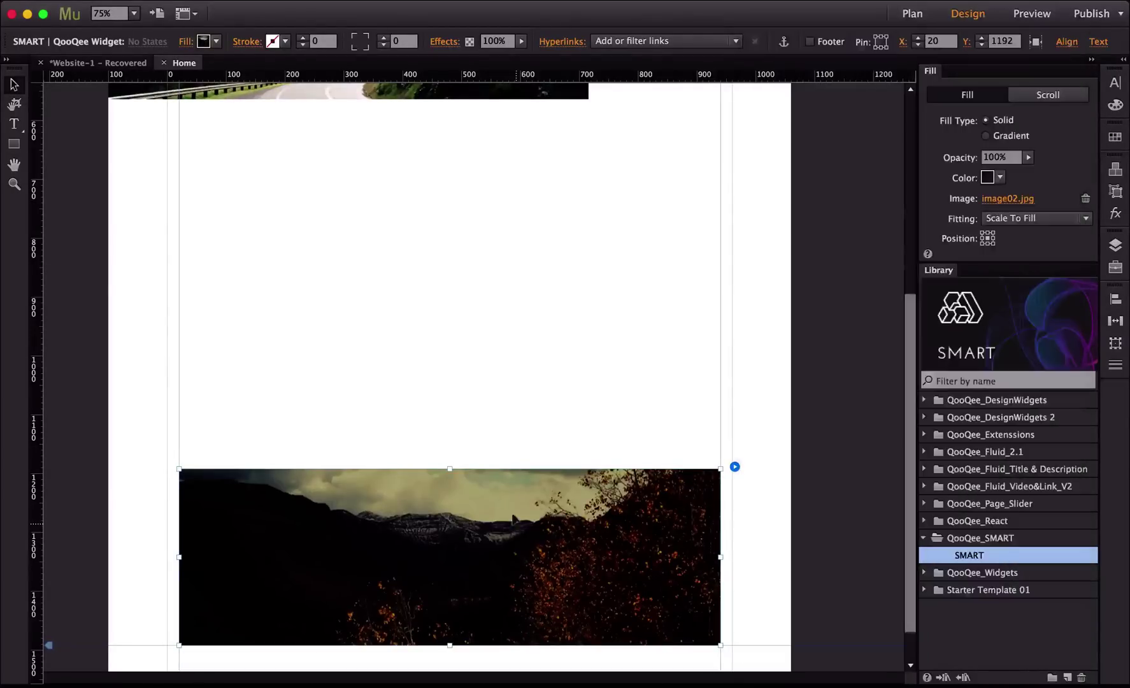
{"action": "scroll", "coordinate": [513, 440], "scroll_direction": "up", "scroll_amount": 5}
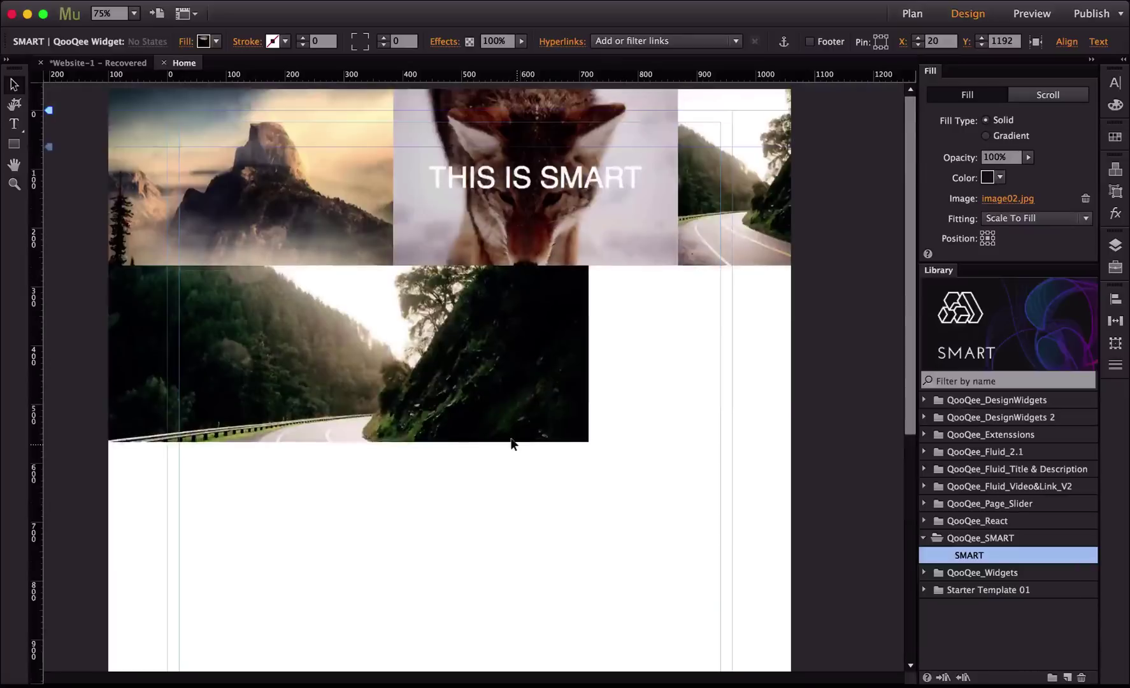
{"action": "scroll", "coordinate": [512, 443], "scroll_direction": "down", "scroll_amount": 5}
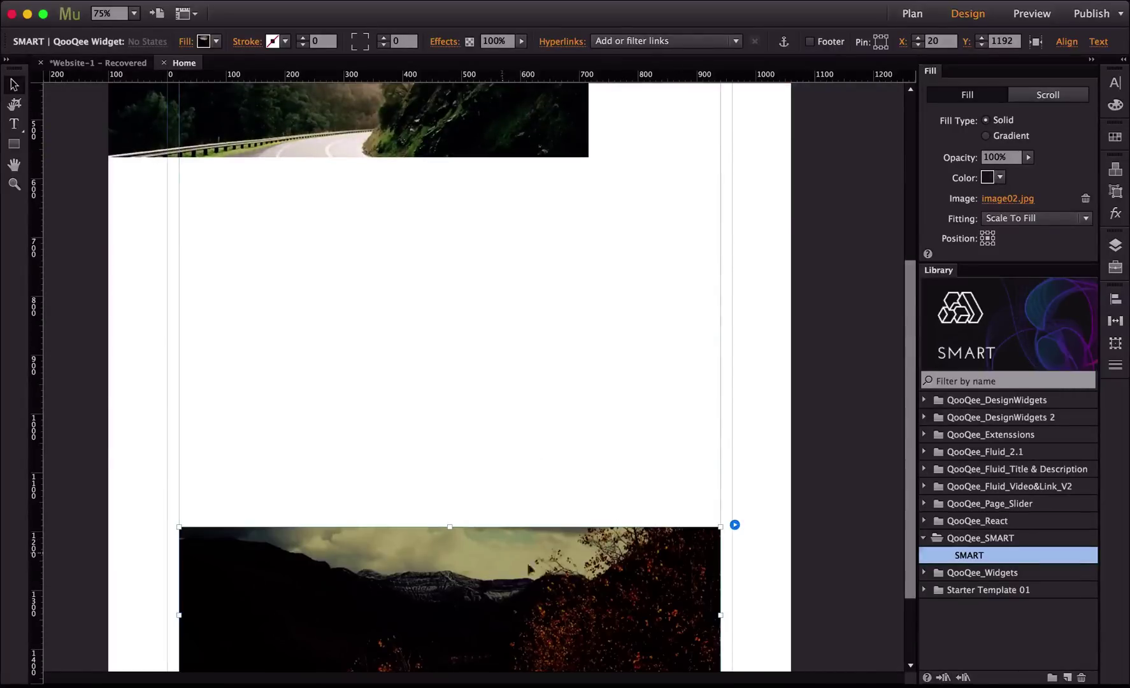
{"action": "scroll", "coordinate": [478, 559], "scroll_direction": "up", "scroll_amount": 5}
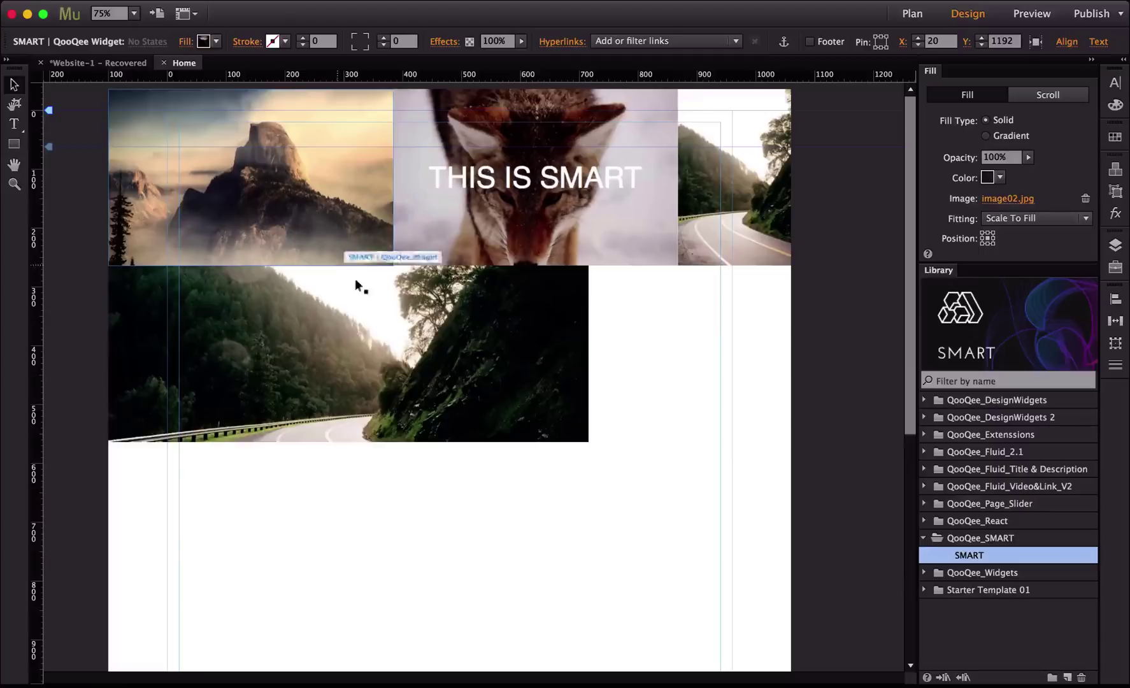
Step: Disable the lightbox in the options of the dark hills widget near the page bottom
{"action": "scroll", "coordinate": [539, 322], "scroll_direction": "down", "scroll_amount": 5}
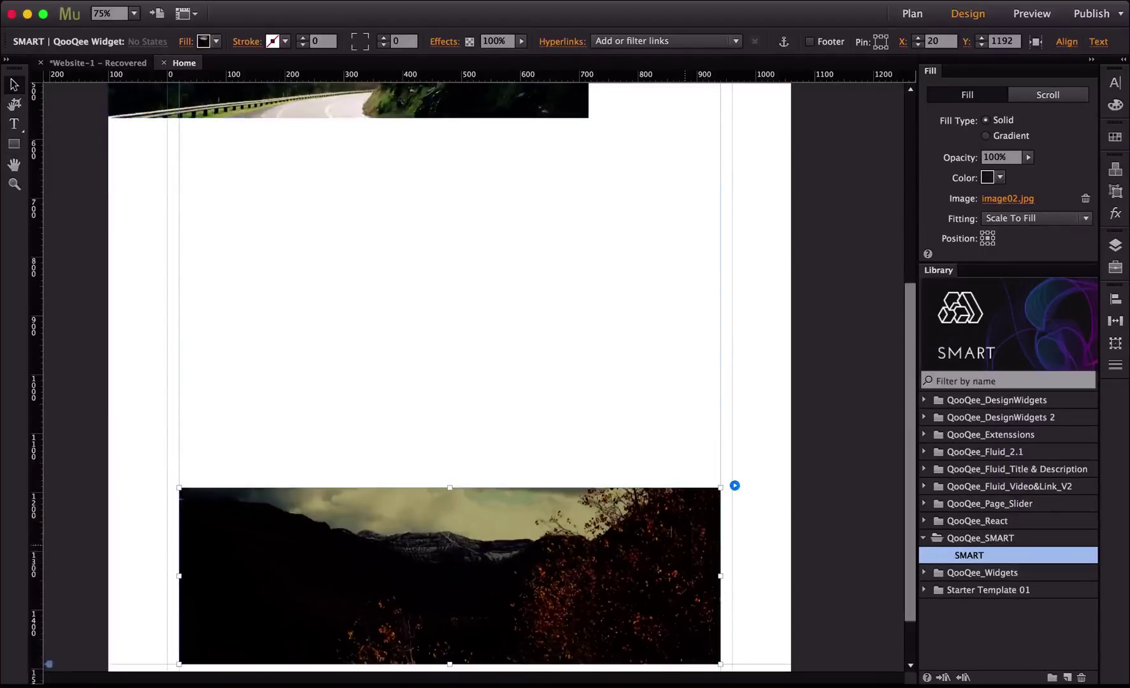
{"action": "scroll", "coordinate": [439, 161], "scroll_direction": "up", "scroll_amount": 3}
{"action": "scroll", "coordinate": [563, 361], "scroll_direction": "down", "scroll_amount": 3}
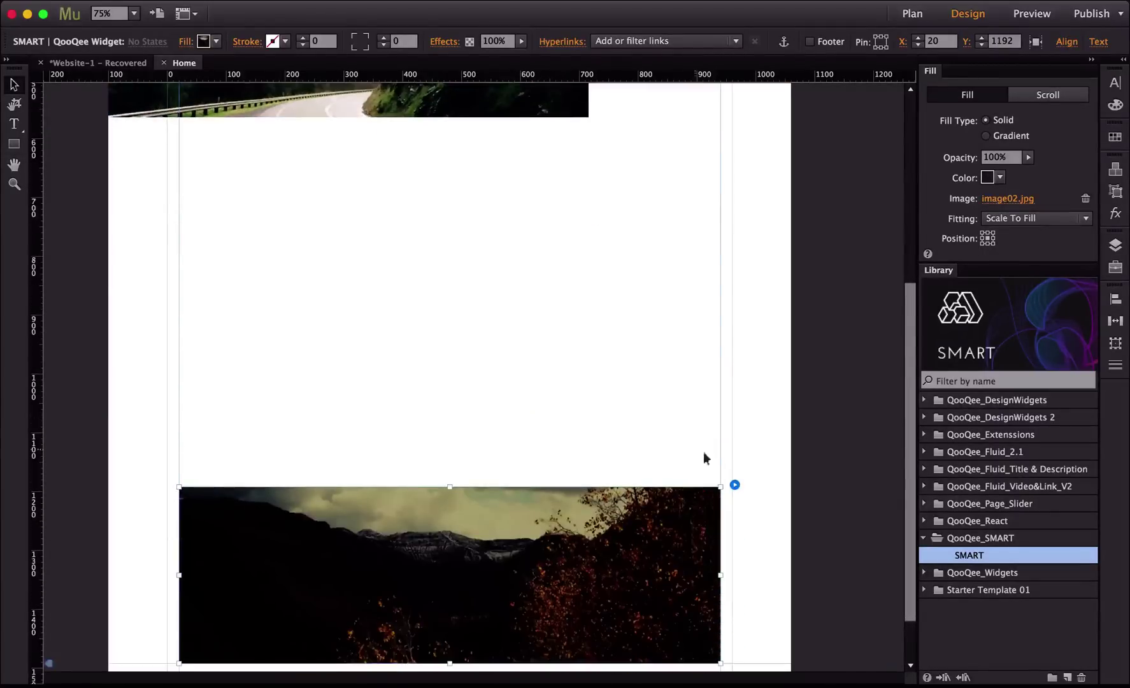
{"action": "left_click", "coordinate": [734, 485]}
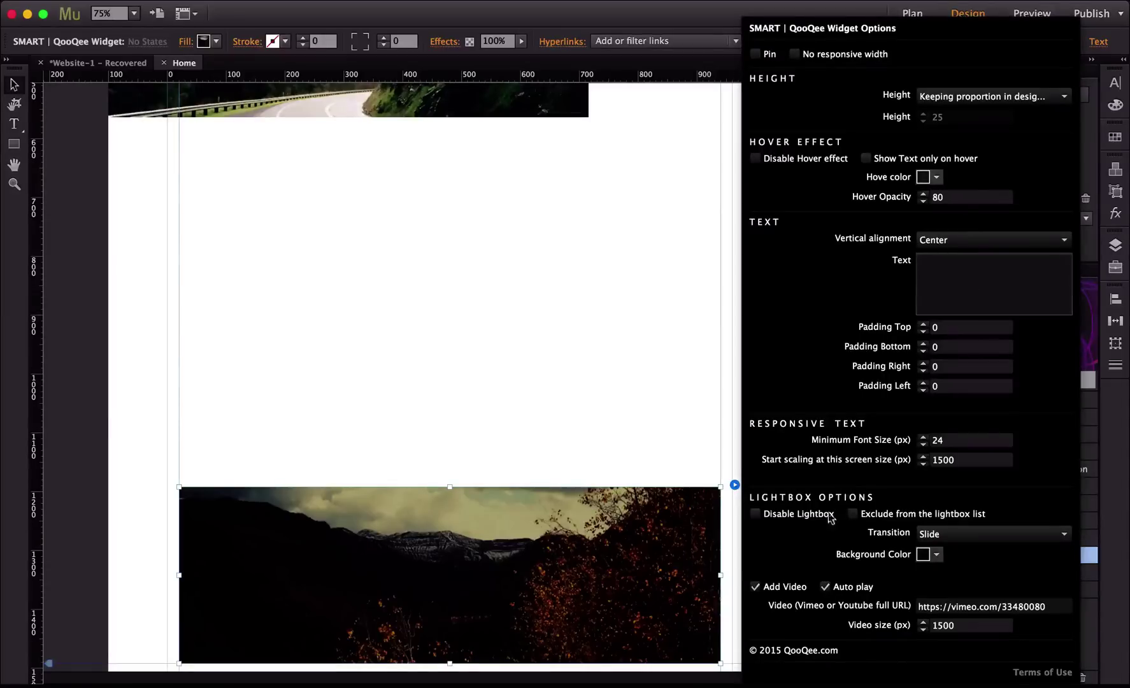
{"action": "left_click", "coordinate": [796, 513]}
{"action": "left_click", "coordinate": [535, 421]}
{"action": "left_click", "coordinate": [535, 421]}
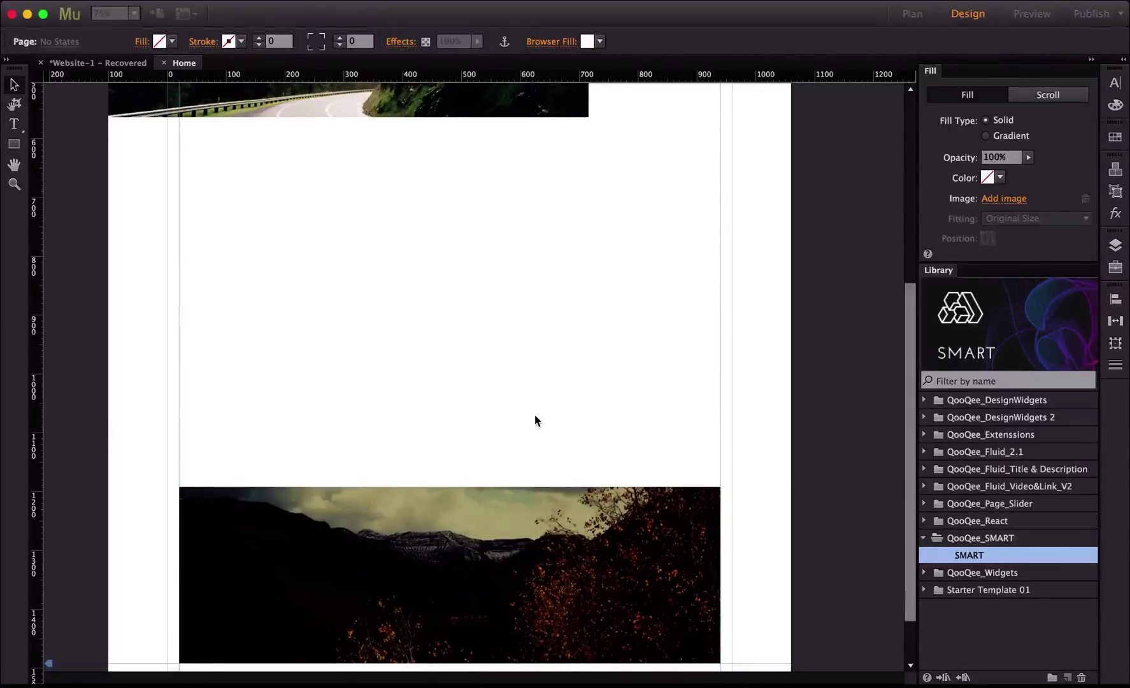
Step: Preview the page in the browser, open the coyote image's lightbox, and check its thumbnail list and the dark hills widget
{"action": "key", "text": "super+shift+e"}
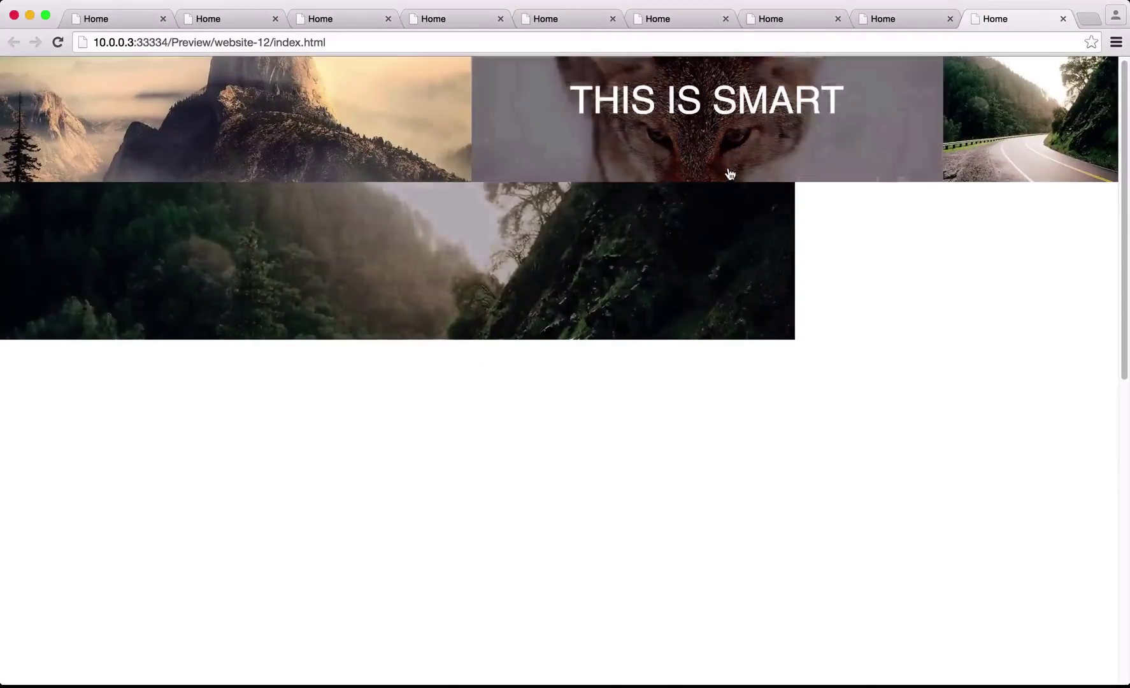
{"action": "left_click", "coordinate": [727, 169]}
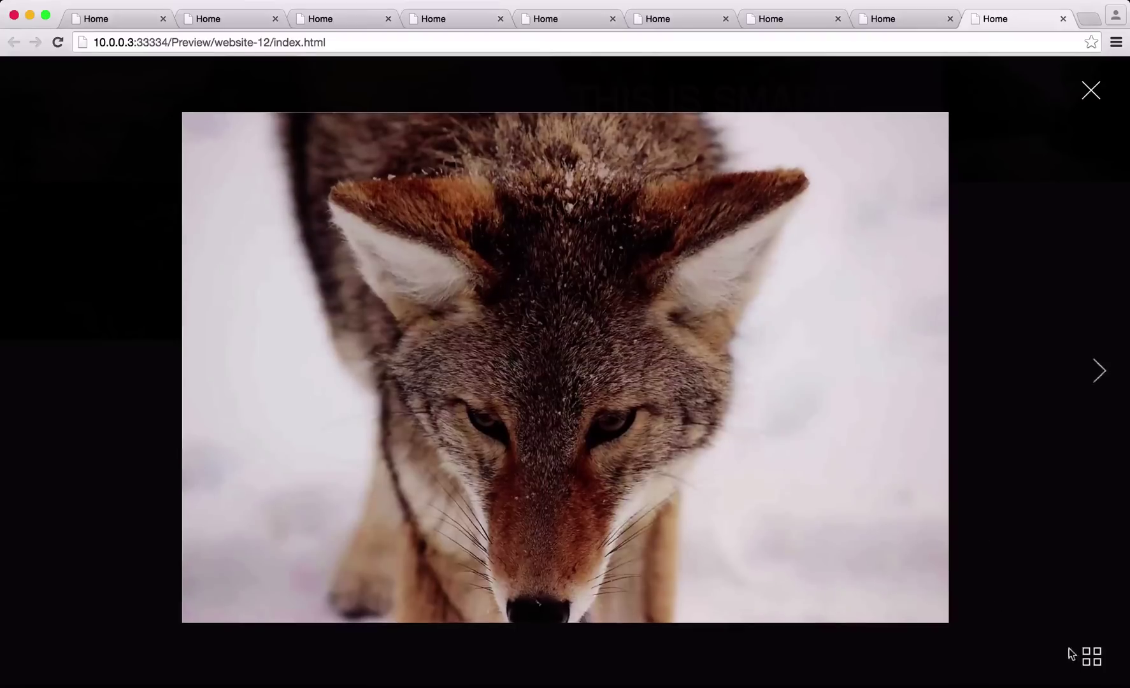
{"action": "left_click", "coordinate": [1091, 656]}
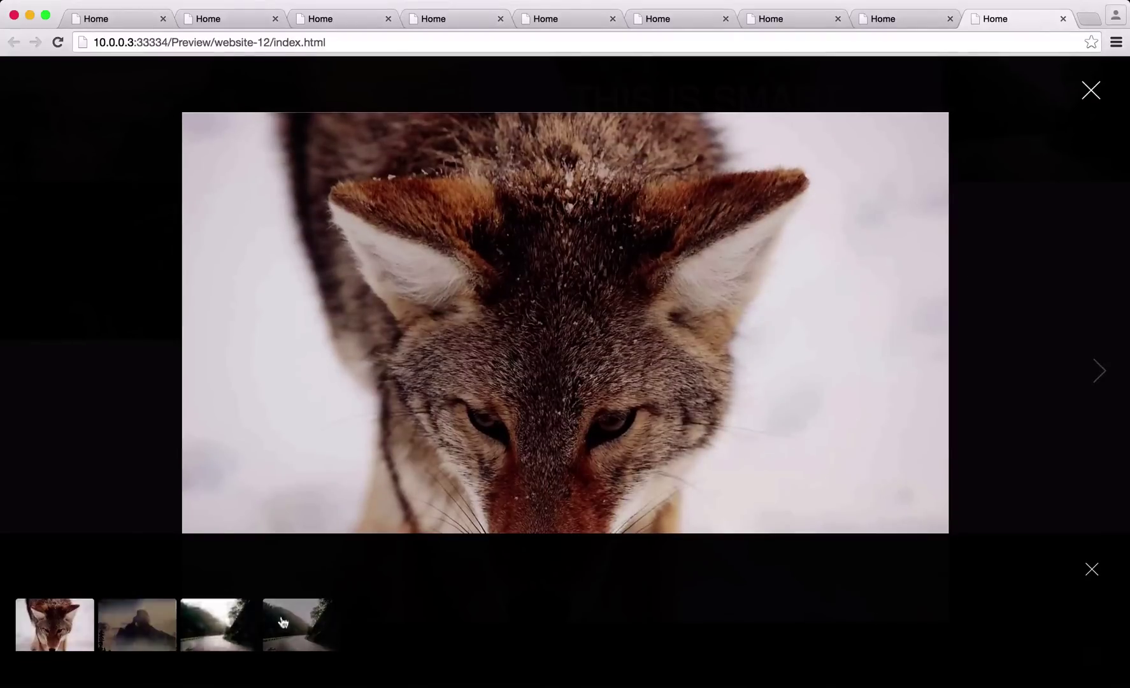
{"action": "left_click", "coordinate": [1092, 566]}
{"action": "left_click", "coordinate": [1090, 104]}
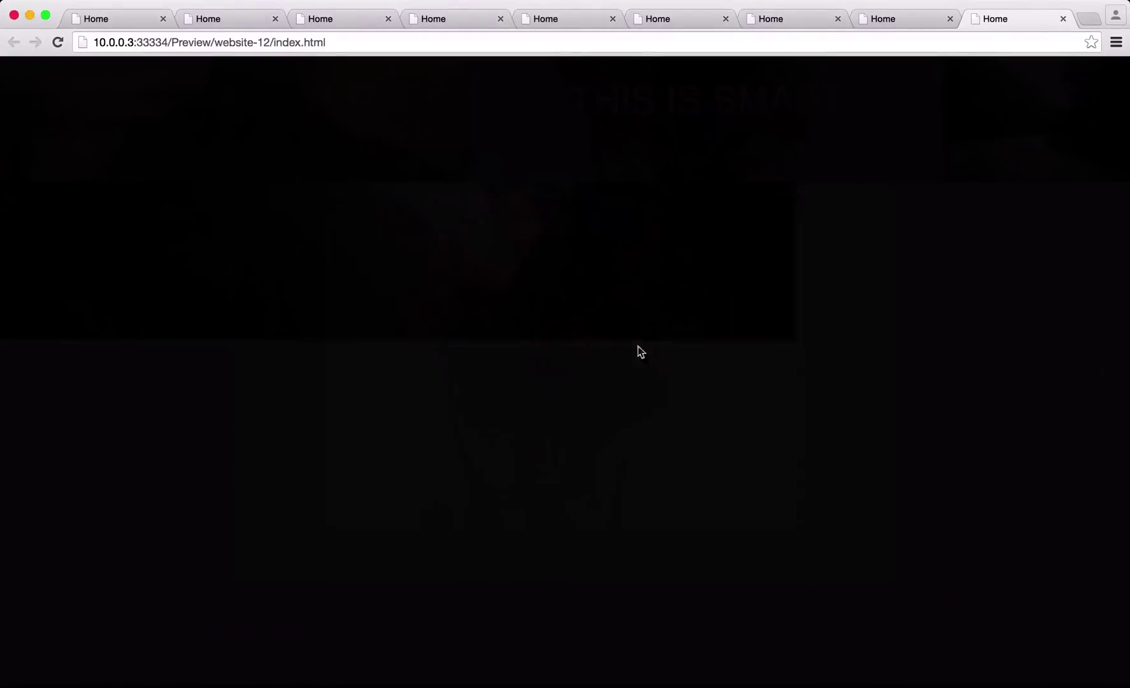
{"action": "scroll", "coordinate": [638, 346], "scroll_direction": "down", "scroll_amount": 10}
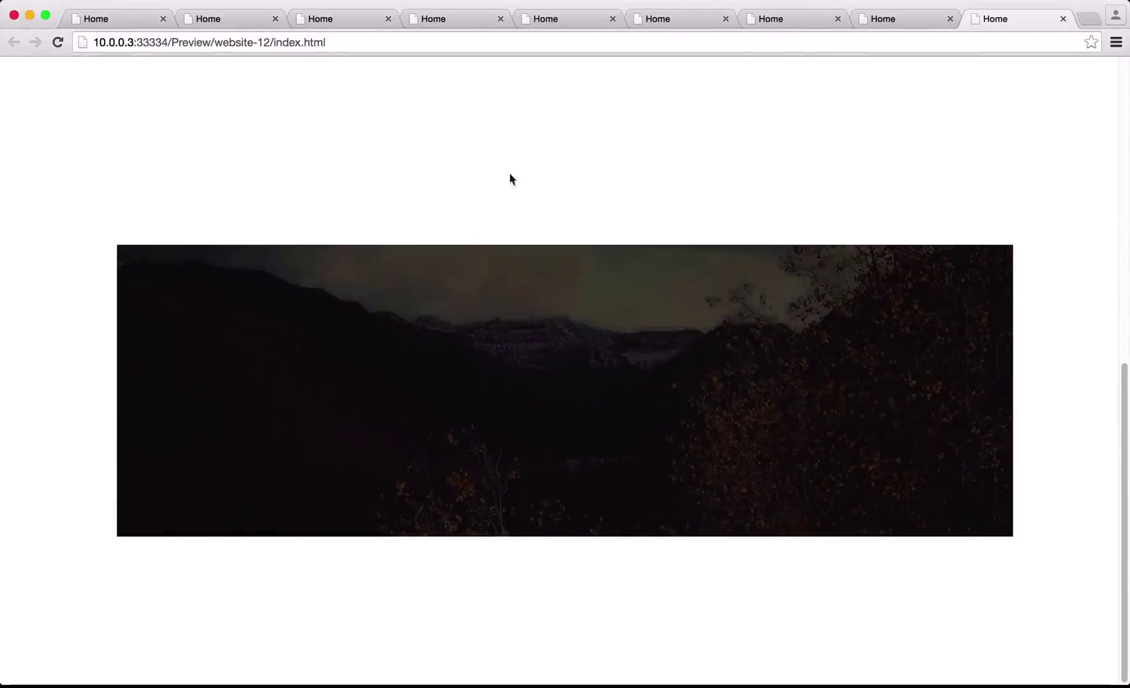
{"action": "key", "text": "super+Tab"}
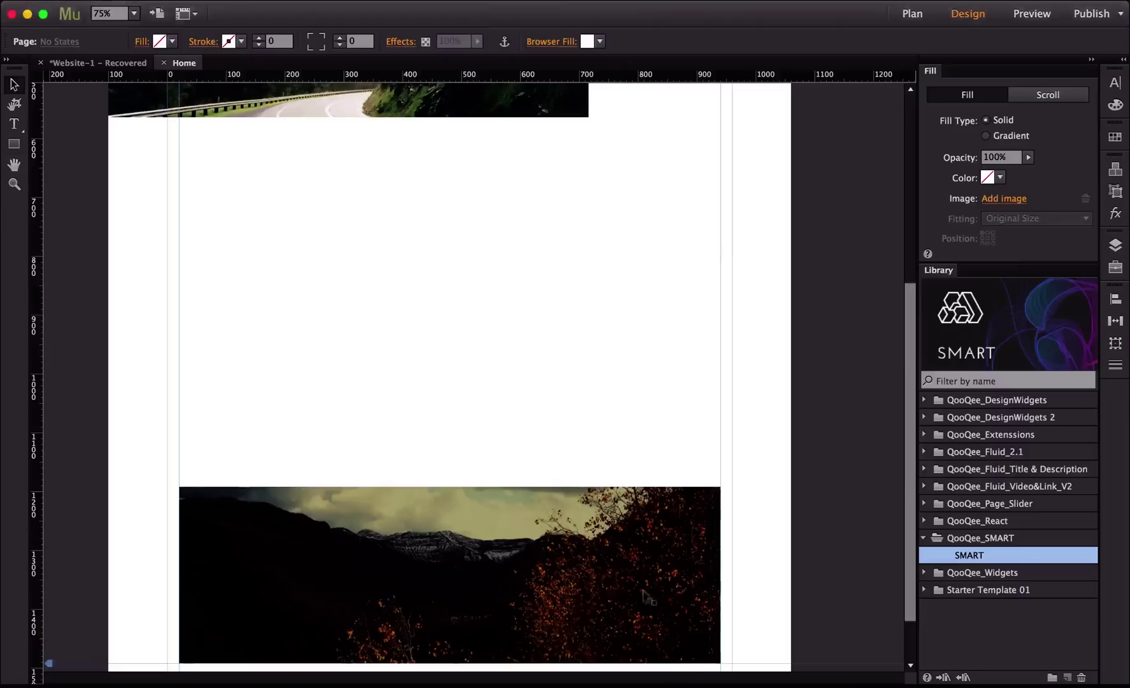
Step: Try disabling the hover effect in the dark hills widget's options
{"action": "left_click", "coordinate": [621, 576]}
{"action": "left_click", "coordinate": [735, 484]}
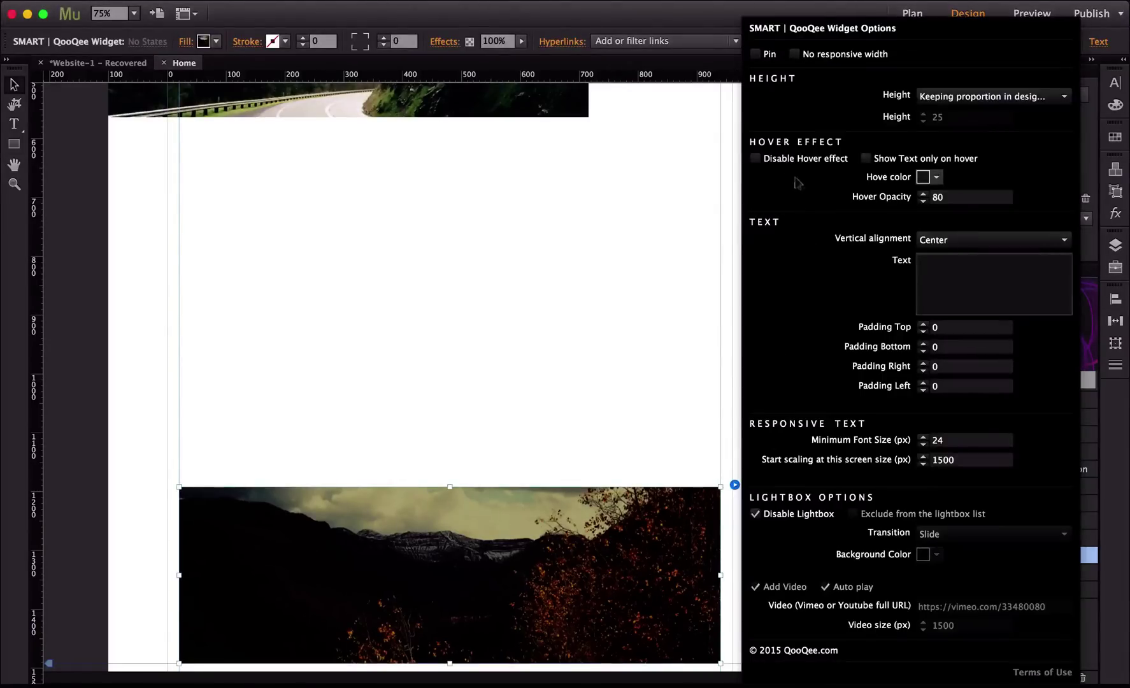
{"action": "left_click", "coordinate": [756, 158]}
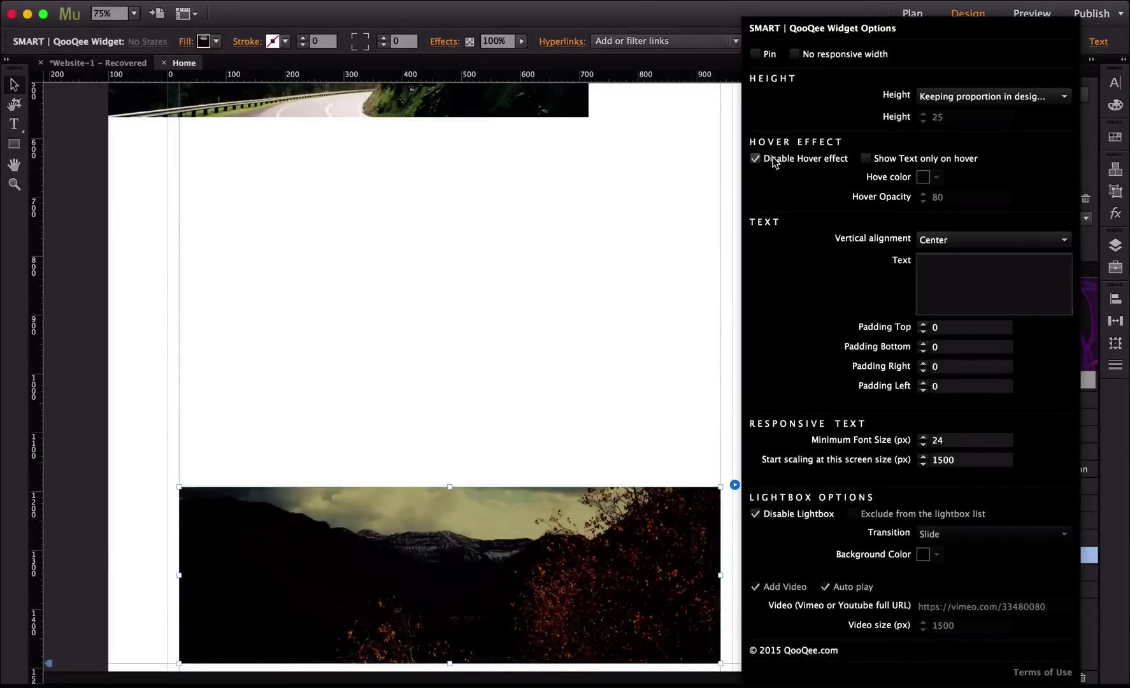
{"action": "left_click", "coordinate": [518, 319]}
Step: Set the coyote widget to show its text only on hover
{"action": "scroll", "coordinate": [515, 321], "scroll_direction": "up", "scroll_amount": 10}
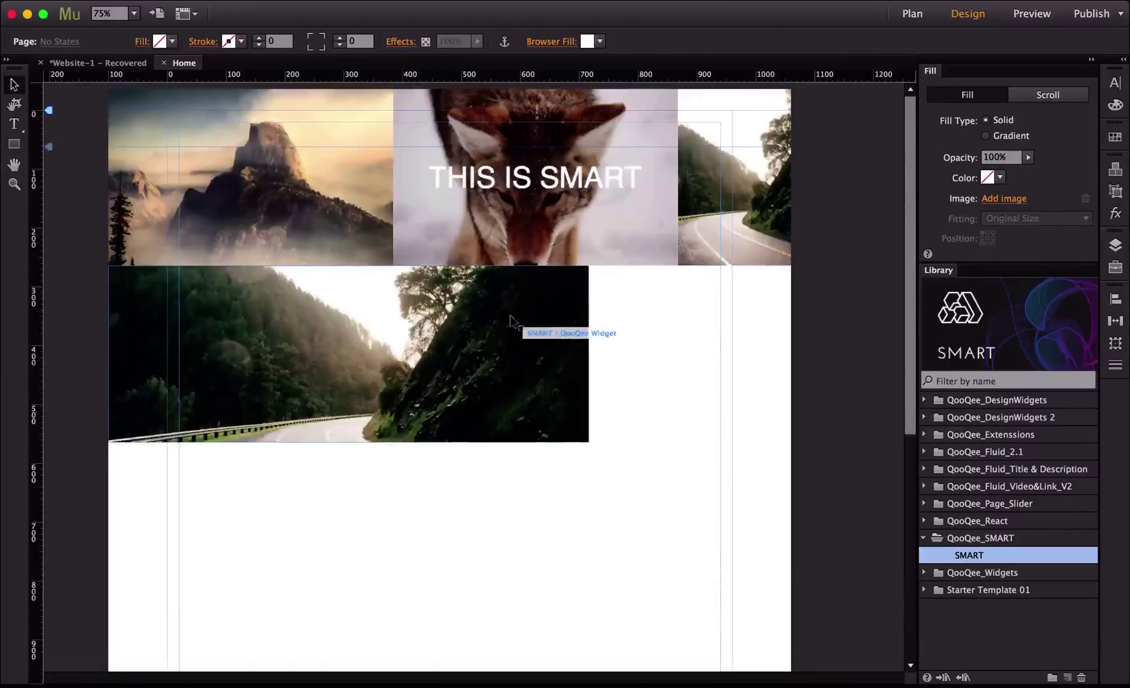
{"action": "left_click", "coordinate": [656, 124]}
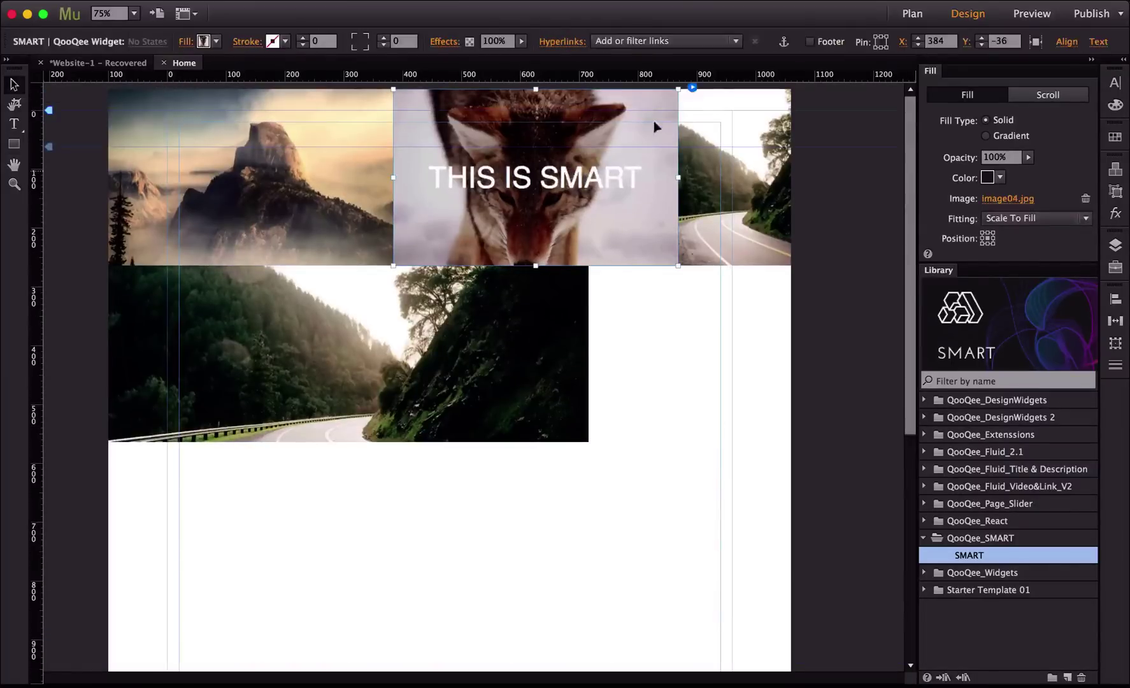
{"action": "left_click", "coordinate": [690, 86]}
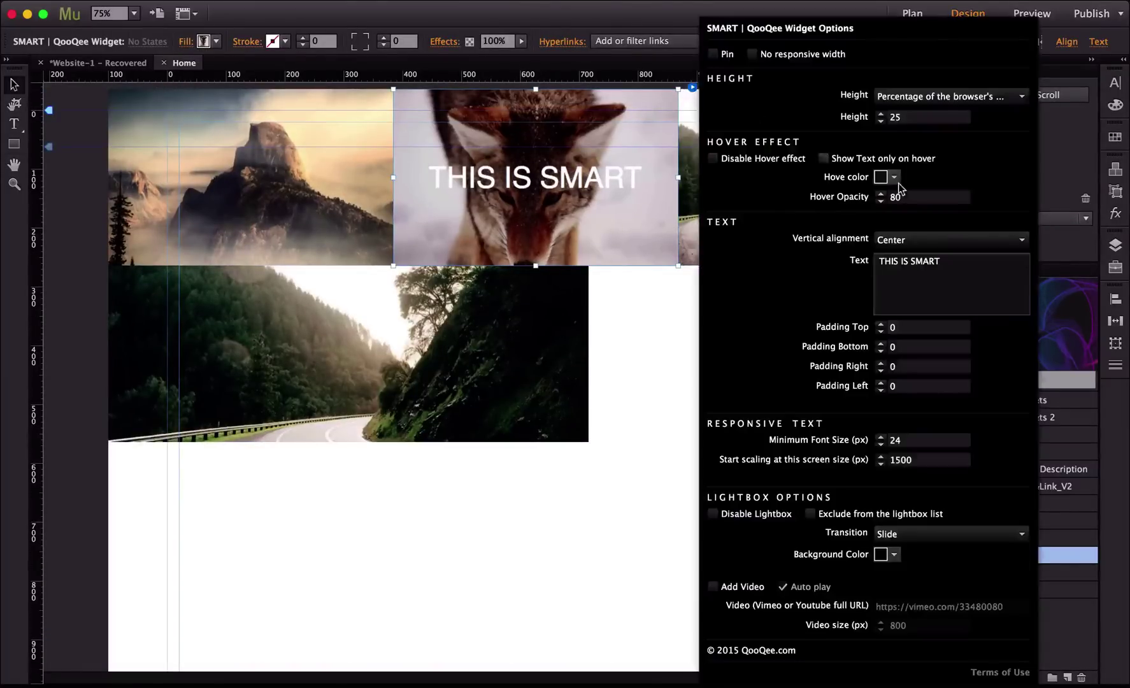
{"action": "left_click", "coordinate": [847, 158]}
{"action": "left_click", "coordinate": [528, 550]}
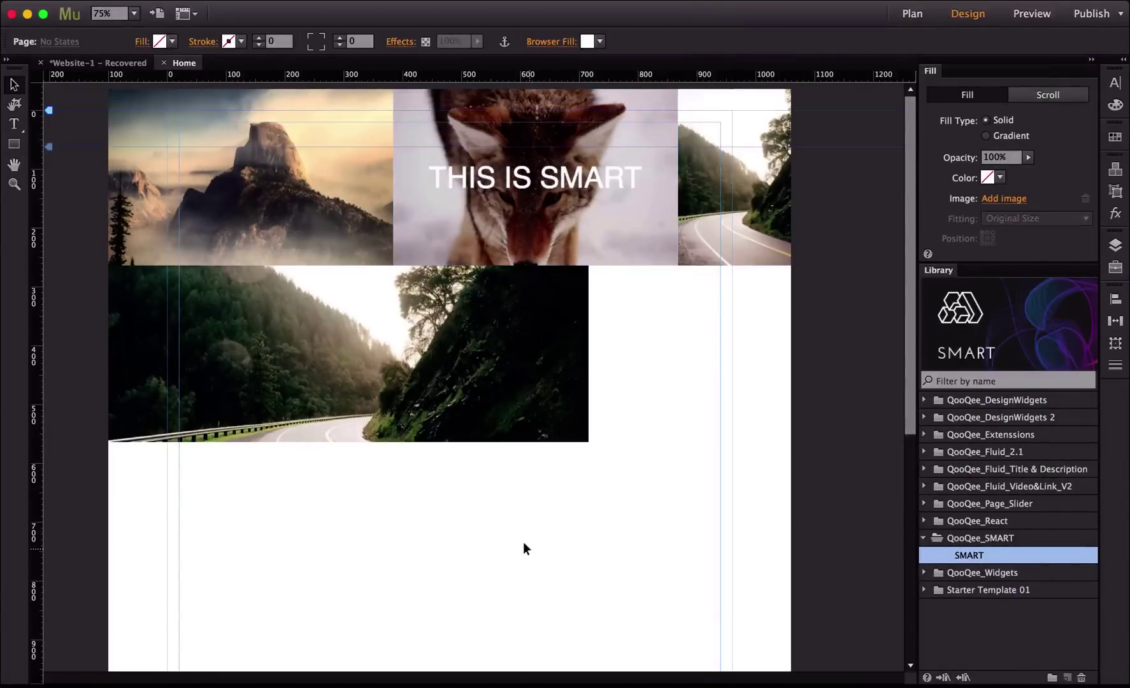
Step: Preview the page in the browser and check how the coyote widget's text behaves on hover
{"action": "key", "text": "super+shift+e"}
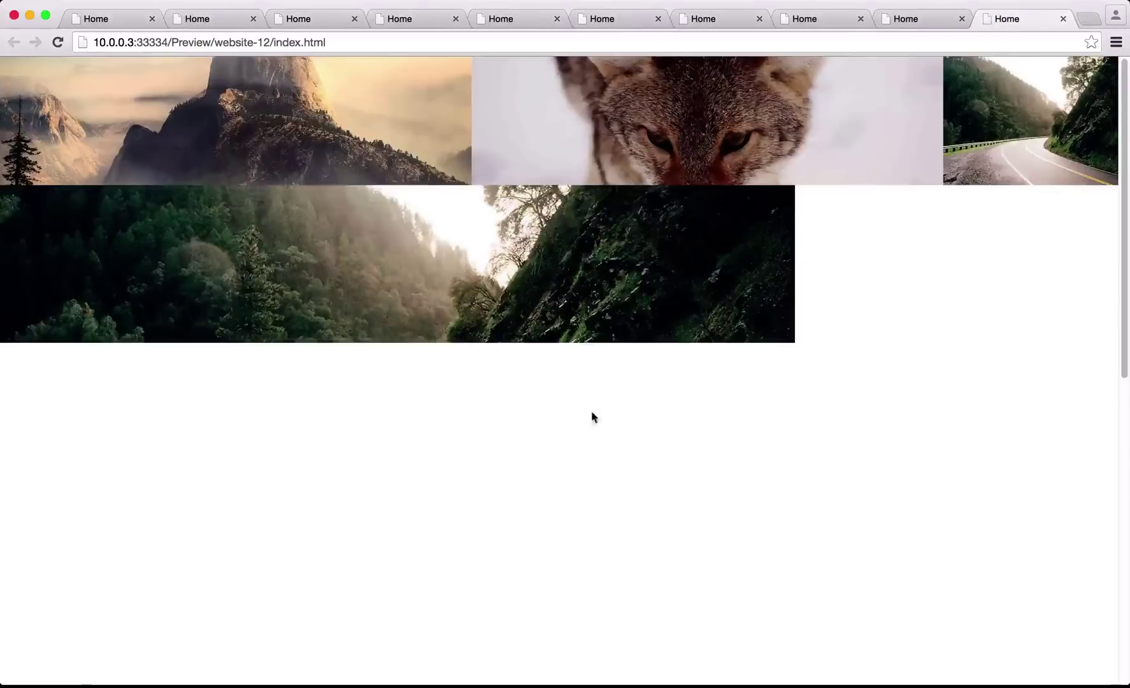
{"action": "mouse_move", "coordinate": [722, 156]}
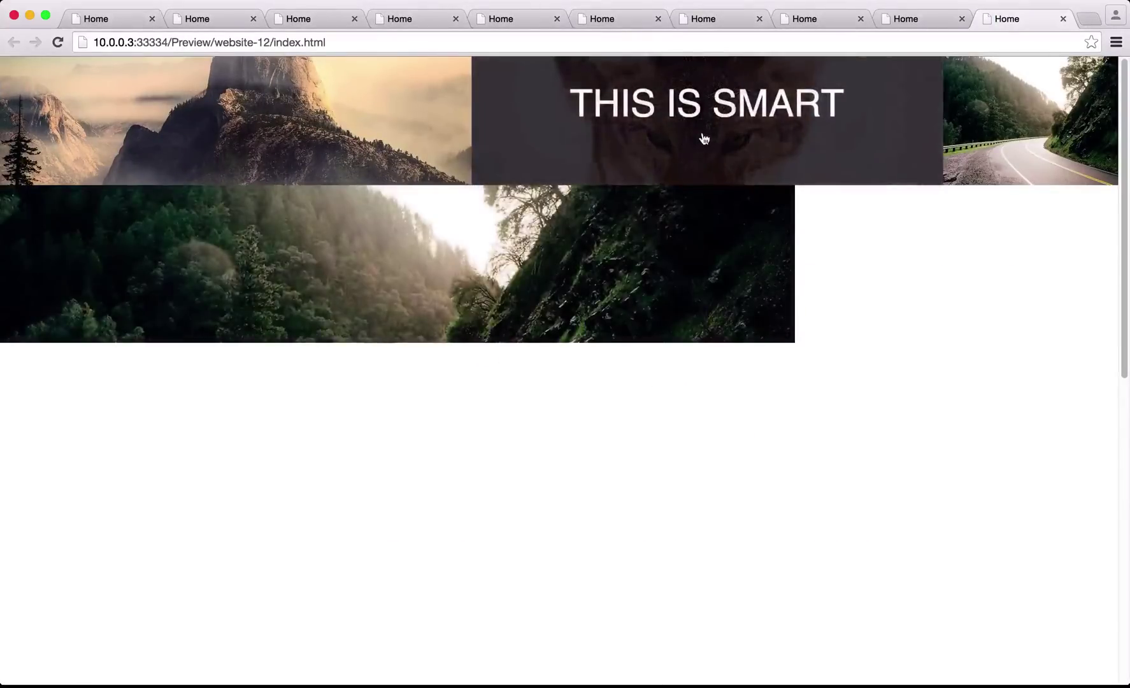
{"action": "key", "text": "super+Tab"}
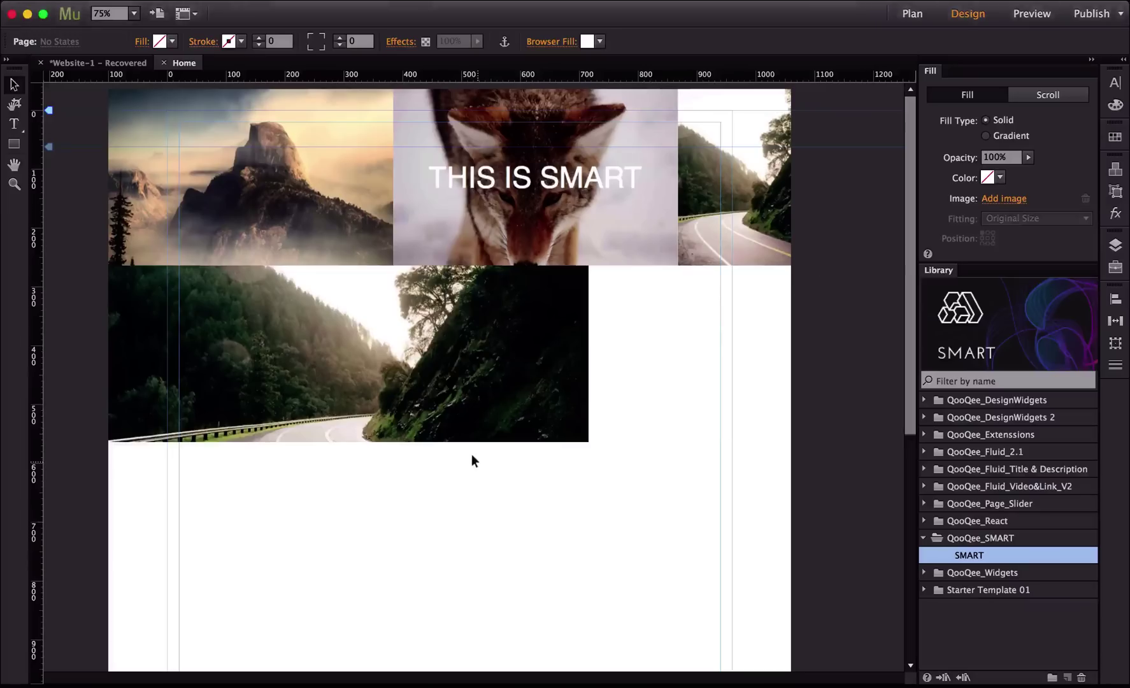
Step: Re-enable the lightbox for the dark hills widget and exclude the widget from the lightbox list
{"action": "scroll", "coordinate": [471, 454], "scroll_direction": "down", "scroll_amount": 10}
{"action": "left_click", "coordinate": [605, 475]}
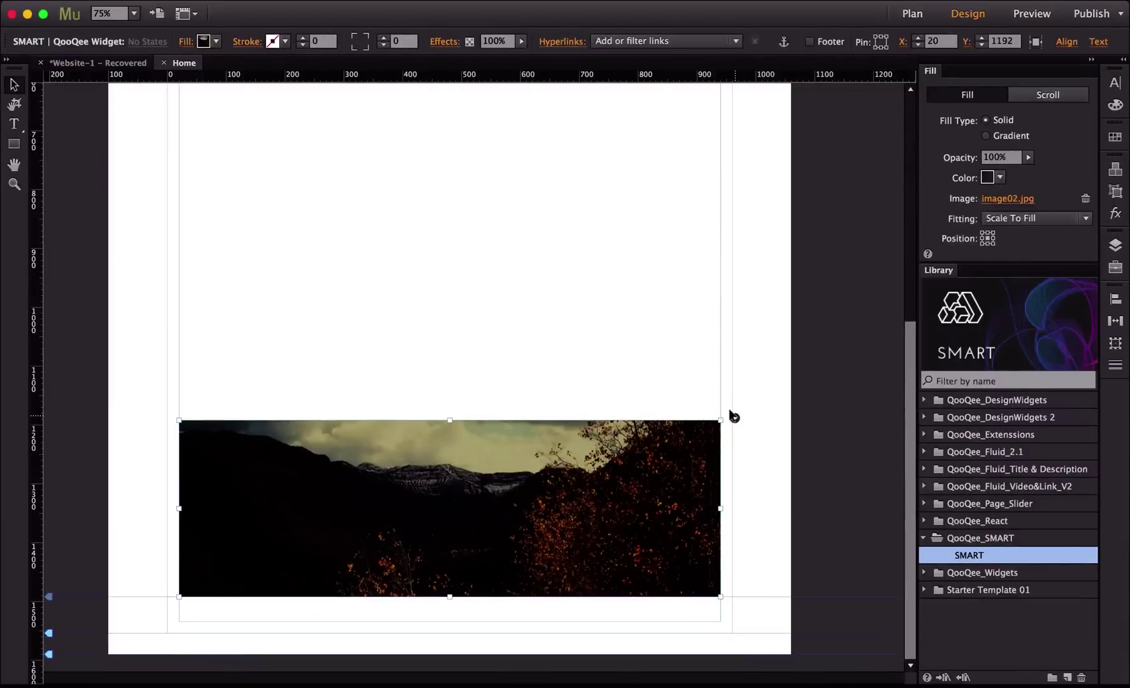
{"action": "left_click", "coordinate": [734, 417]}
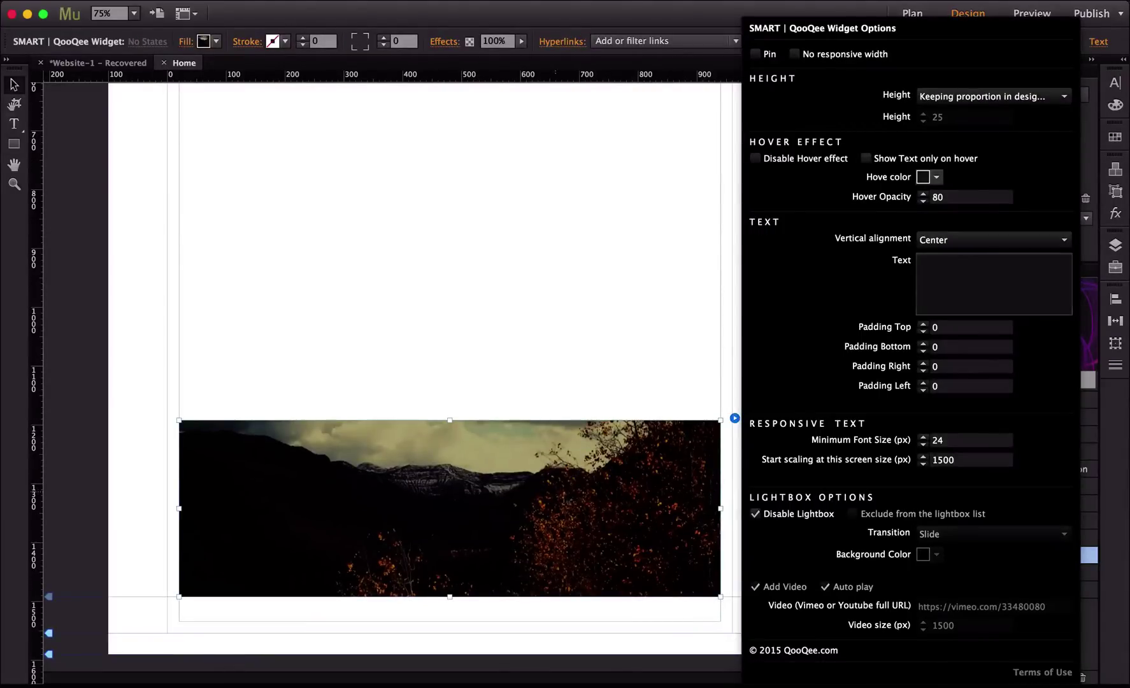
{"action": "left_click", "coordinate": [757, 515]}
{"action": "left_click", "coordinate": [851, 514]}
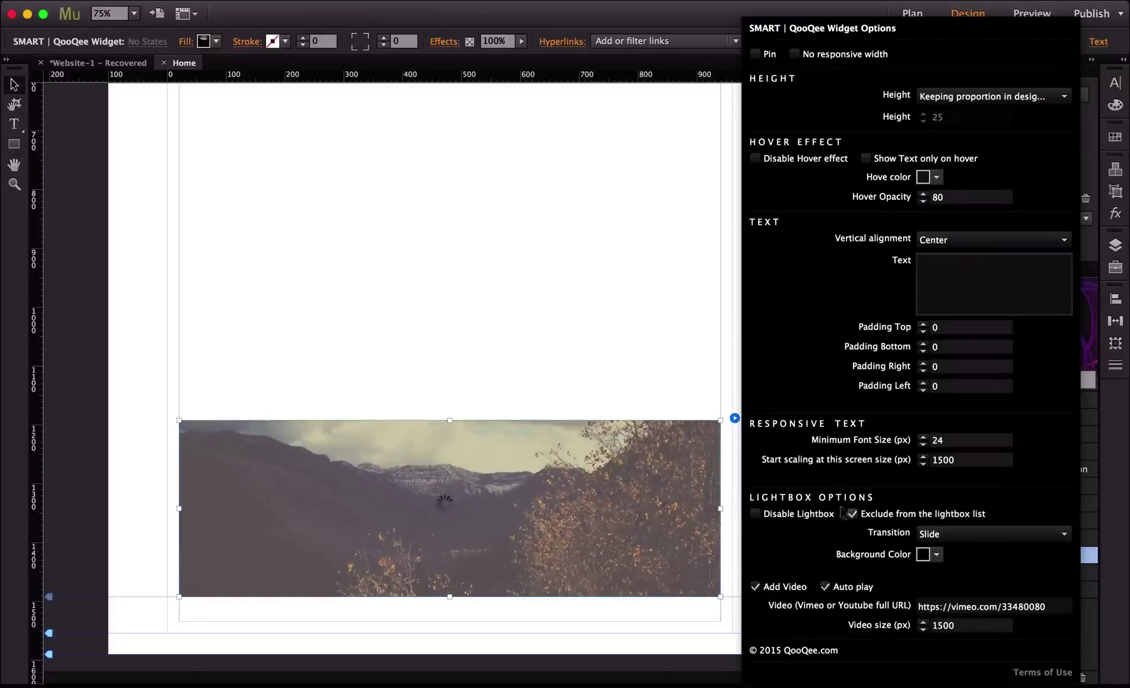
{"action": "left_click", "coordinate": [567, 389]}
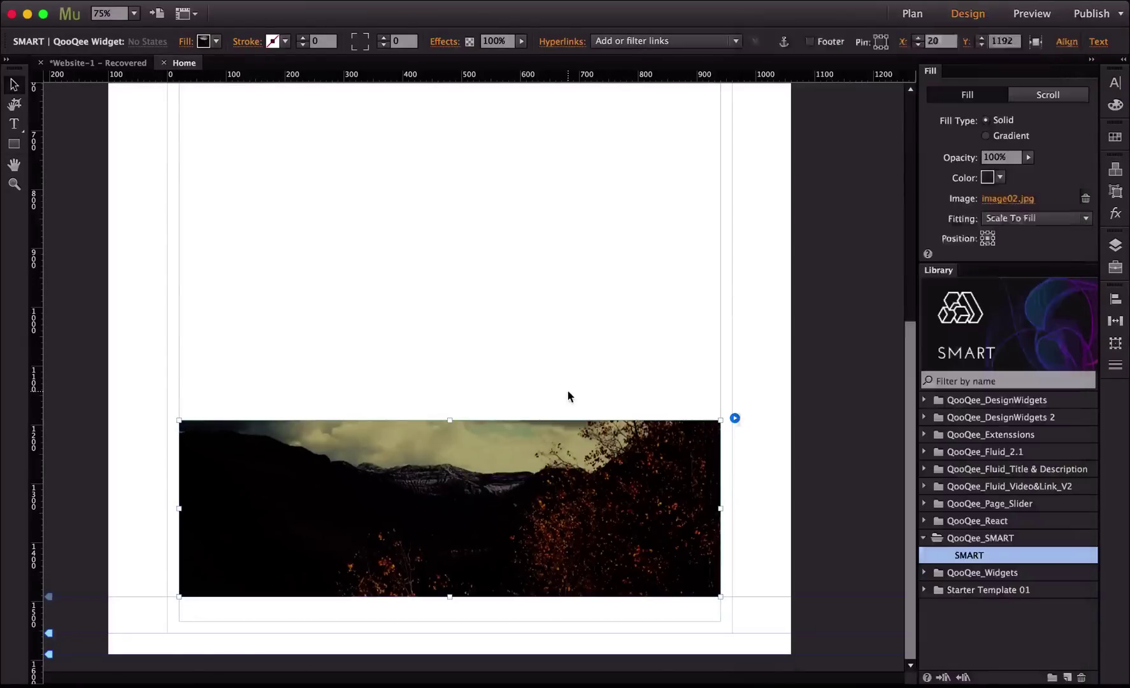
Step: Preview the page in the browser, play and pause the dark hills widget's lightbox video, and close the lightbox
{"action": "key", "text": "super+alt+e"}
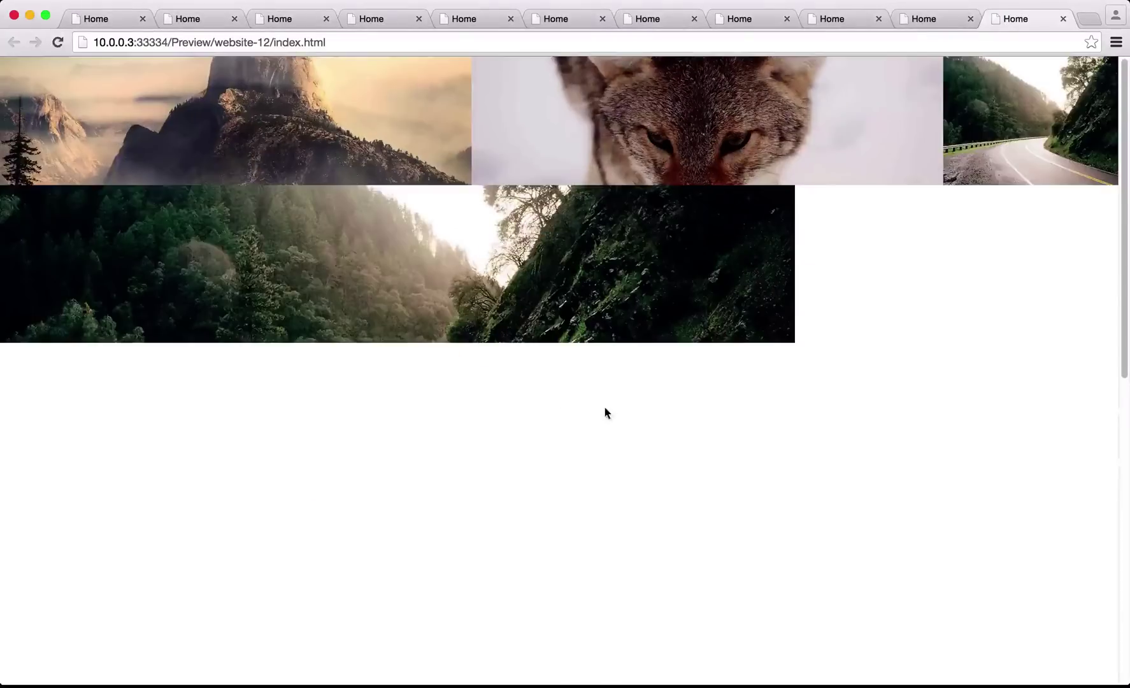
{"action": "scroll", "coordinate": [604, 407], "scroll_direction": "down", "scroll_amount": 5}
{"action": "left_click", "coordinate": [593, 436]}
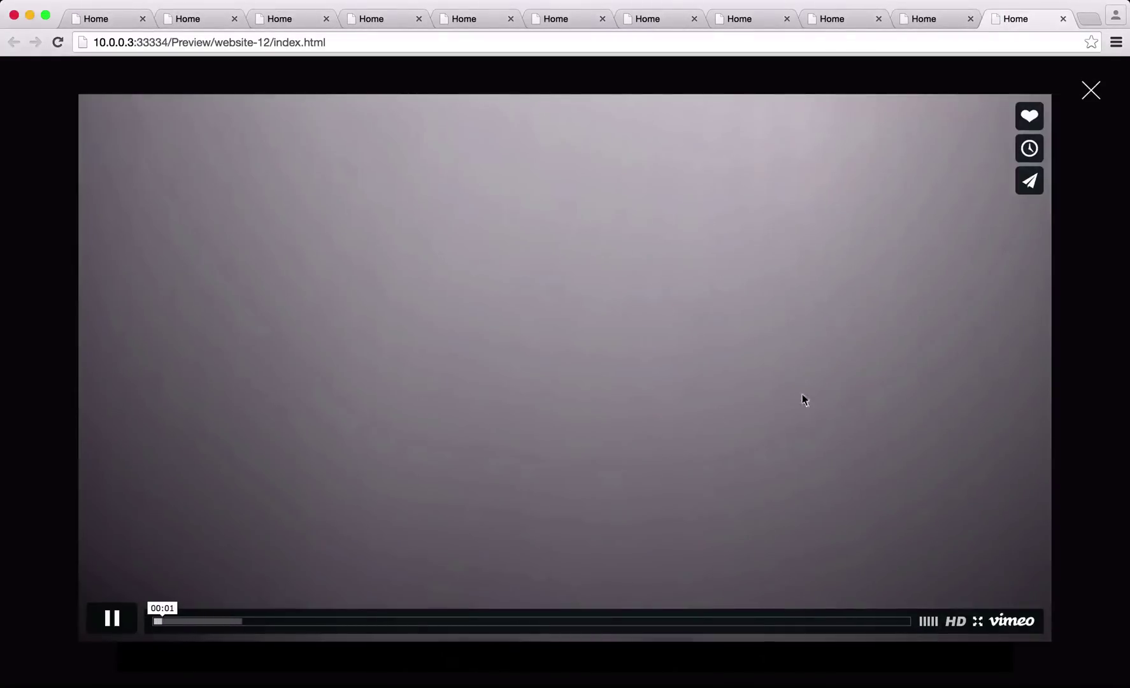
{"action": "left_click", "coordinate": [924, 247]}
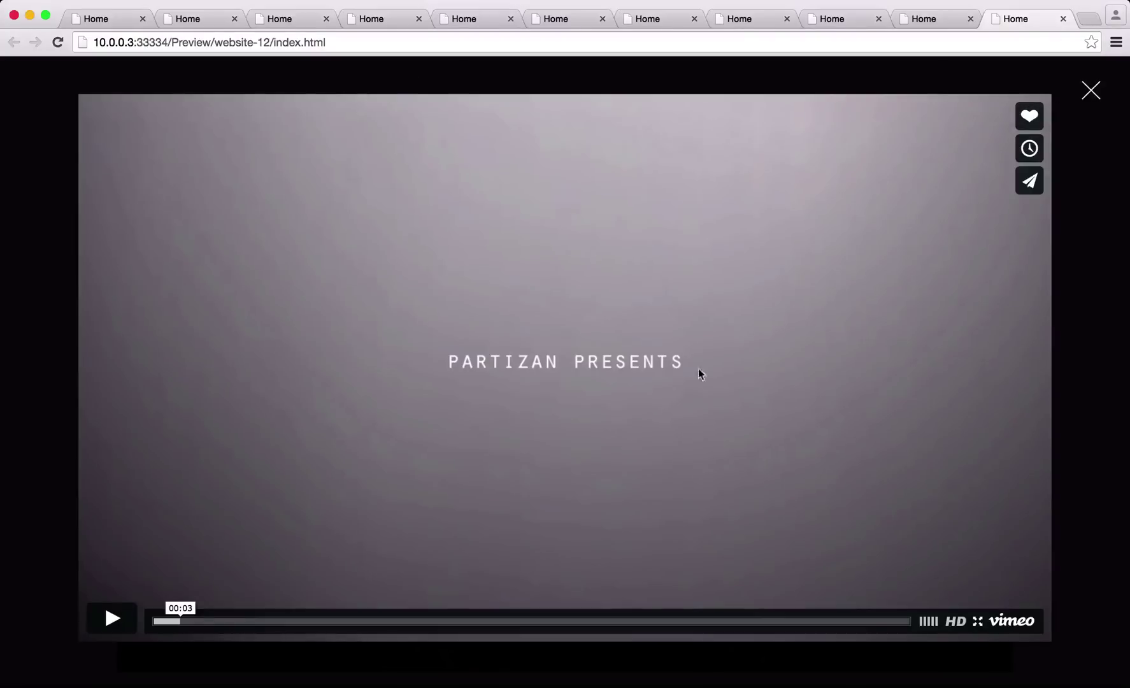
{"action": "left_click", "coordinate": [1097, 90]}
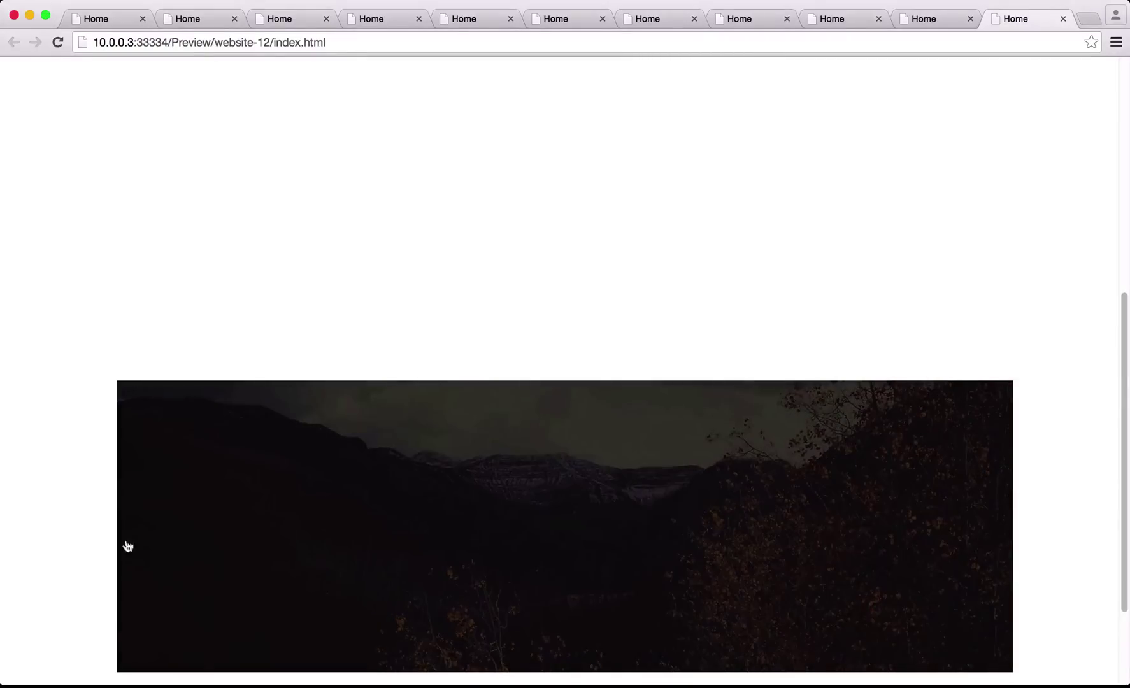
{"action": "scroll", "coordinate": [905, 325], "scroll_direction": "down", "scroll_amount": 4}
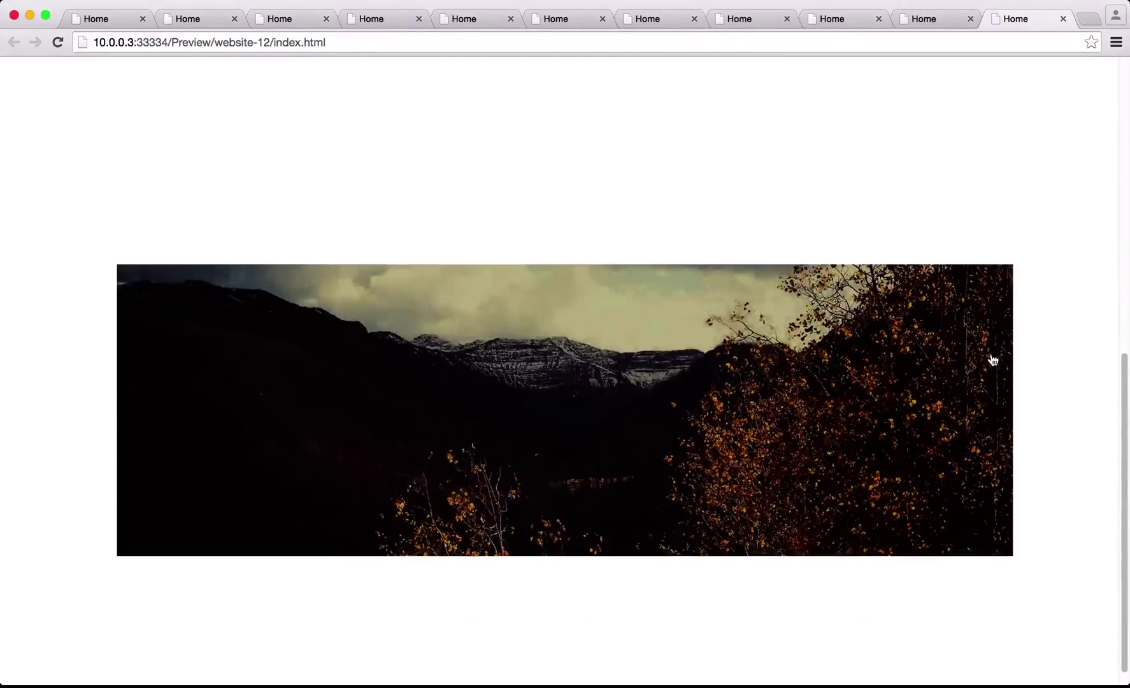
{"action": "mouse_move", "coordinate": [1127, 450]}
{"action": "left_mouse_down"}
{"action": "mouse_move", "coordinate": [527, 427]}
{"action": "mouse_move", "coordinate": [747, 446]}
{"action": "mouse_move", "coordinate": [629, 464]}
{"action": "mouse_move", "coordinate": [1128, 459]}
{"action": "left_mouse_up"}
{"action": "scroll", "coordinate": [440, 440], "scroll_direction": "up", "scroll_amount": 5}
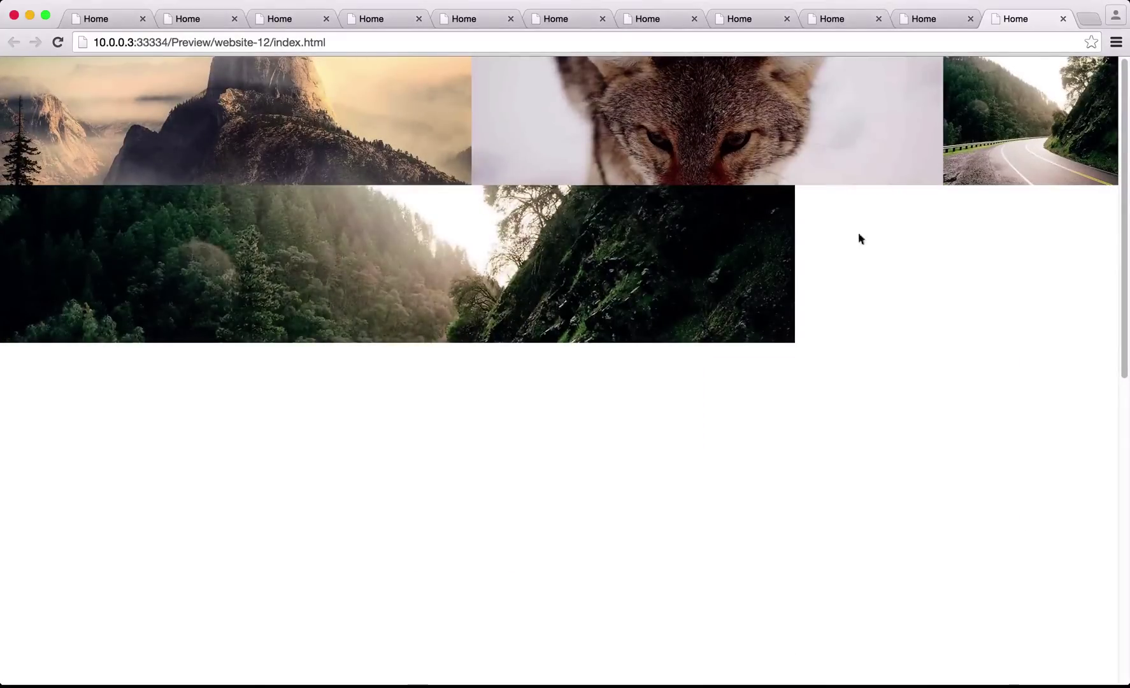
{"action": "key", "text": "super+Tab"}
Step: Check the available lightbox transitions in the options of the wide road widget below the top row
{"action": "scroll", "coordinate": [522, 426], "scroll_direction": "up", "scroll_amount": 10}
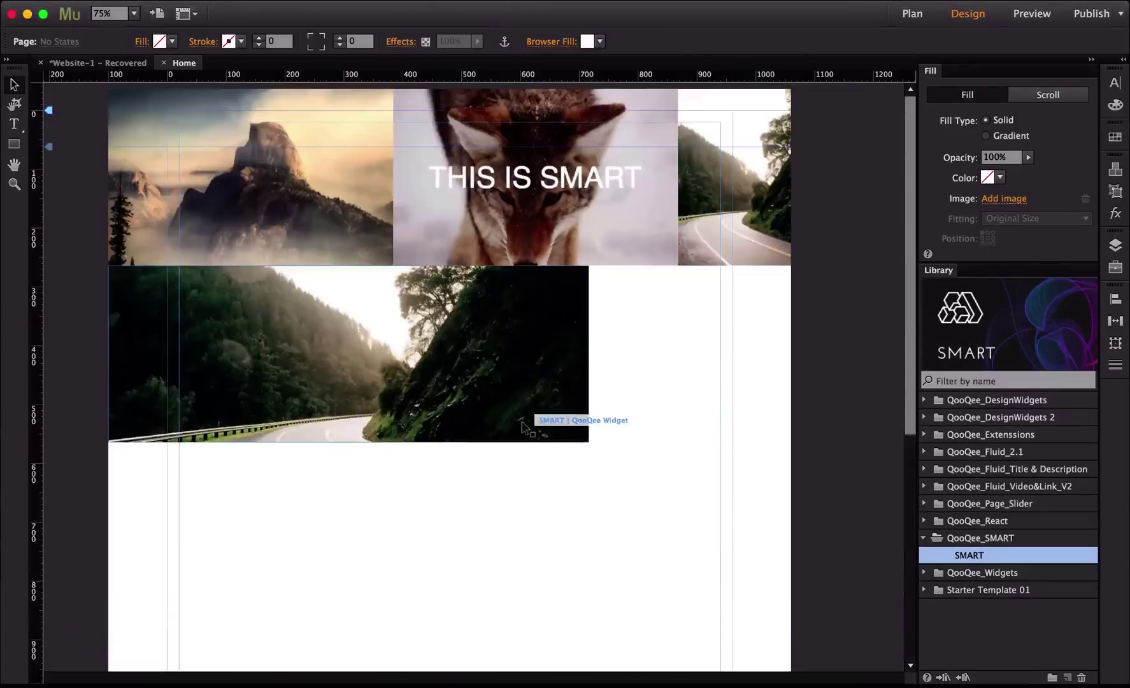
{"action": "left_click", "coordinate": [577, 281]}
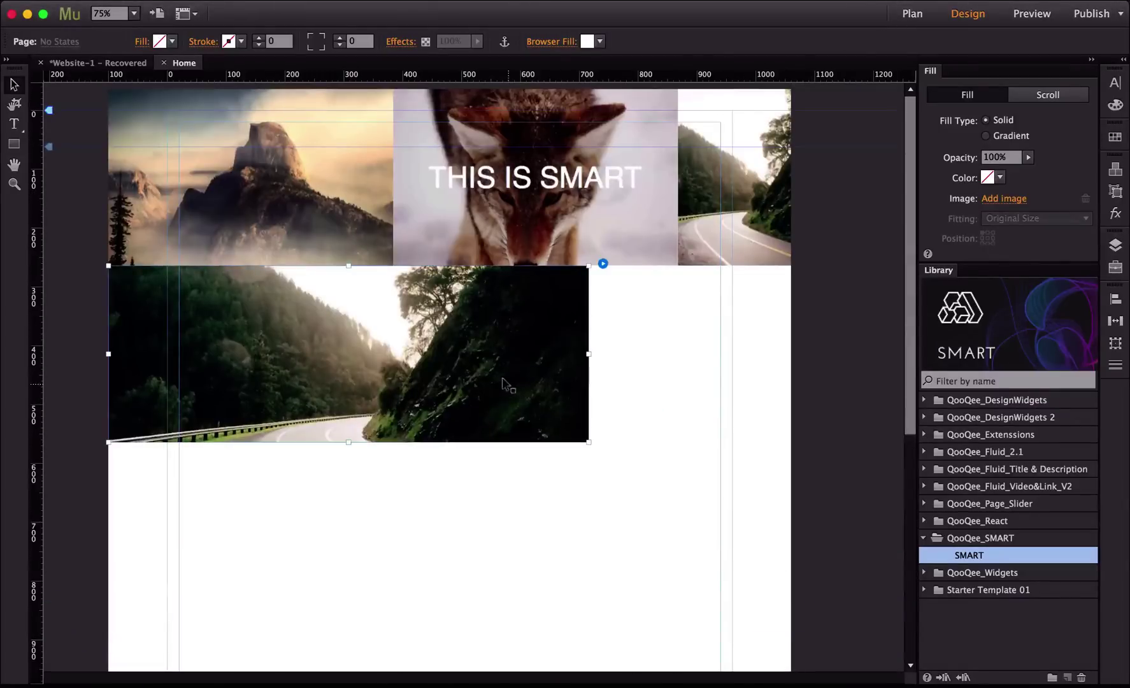
{"action": "left_click", "coordinate": [603, 264]}
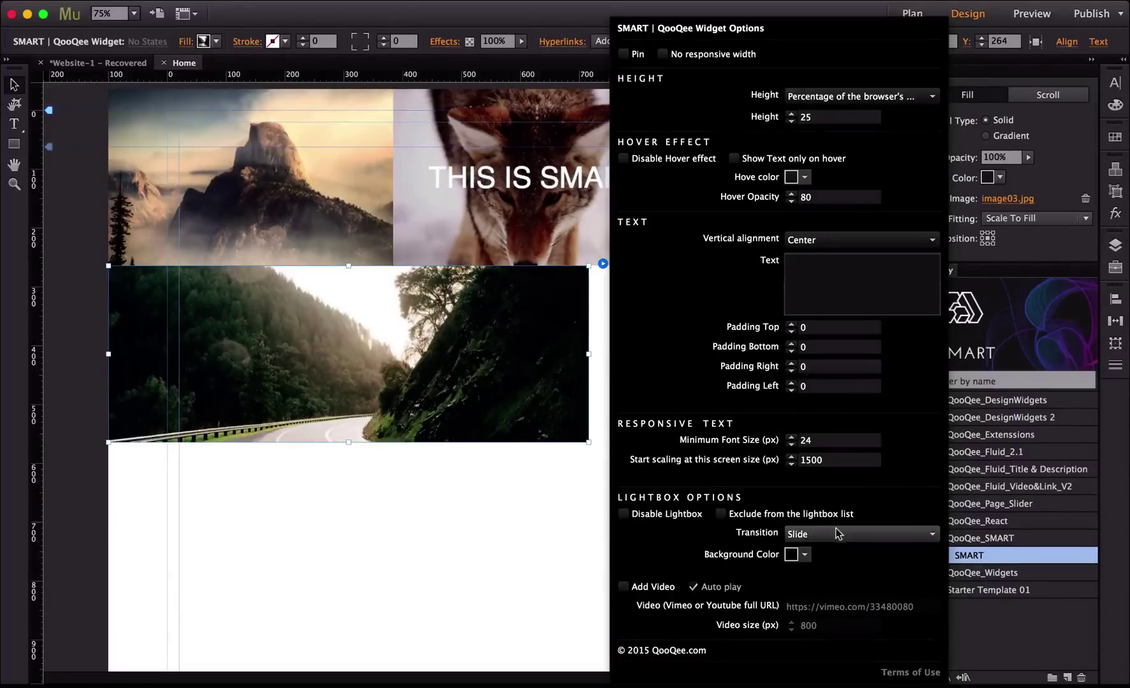
{"action": "left_click", "coordinate": [800, 536]}
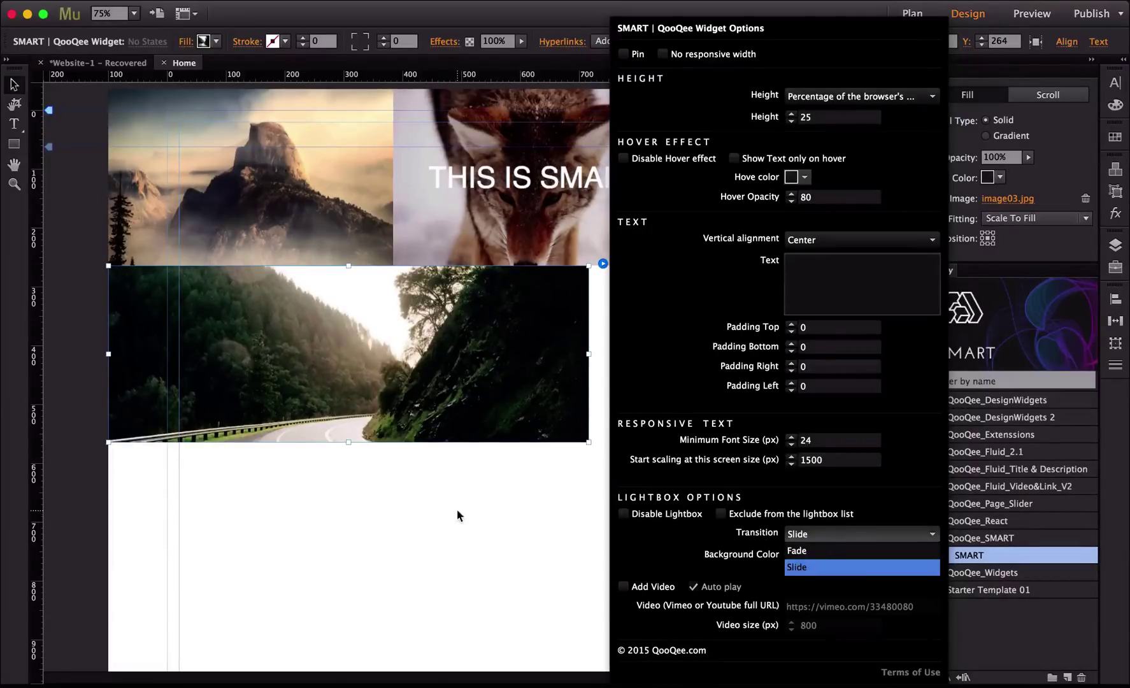
{"action": "left_click", "coordinate": [241, 297]}
{"action": "left_click", "coordinate": [311, 456]}
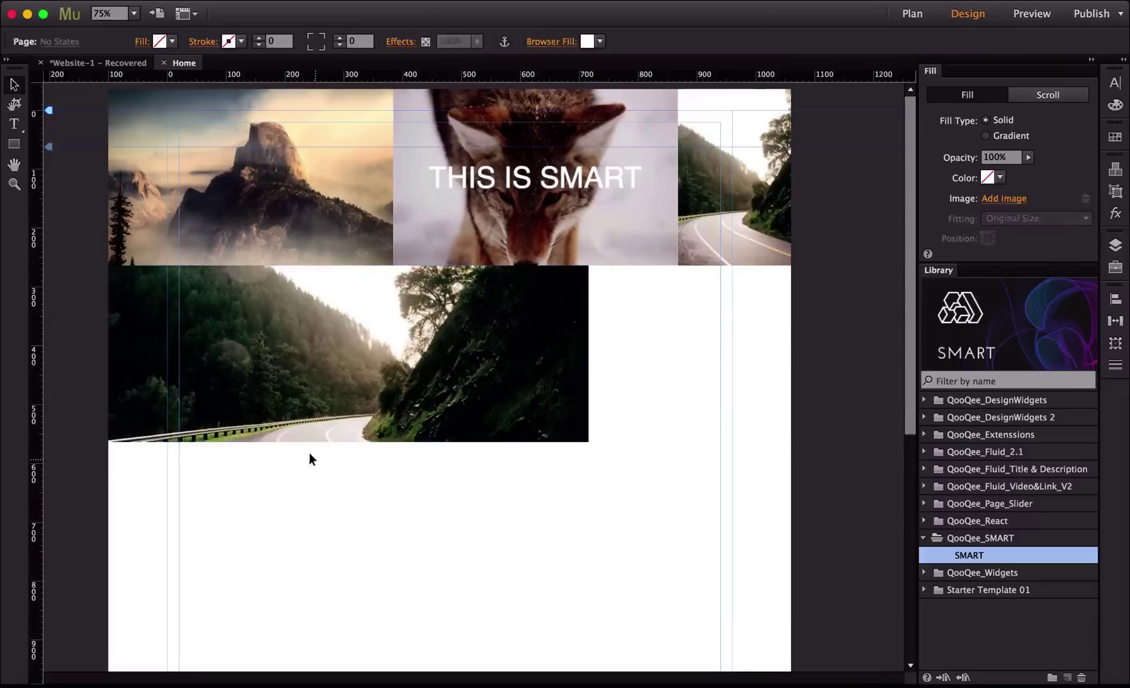
Step: Set the lightbox transition of the misty mountain widget in the top row to Fade
{"action": "left_click", "coordinate": [275, 184]}
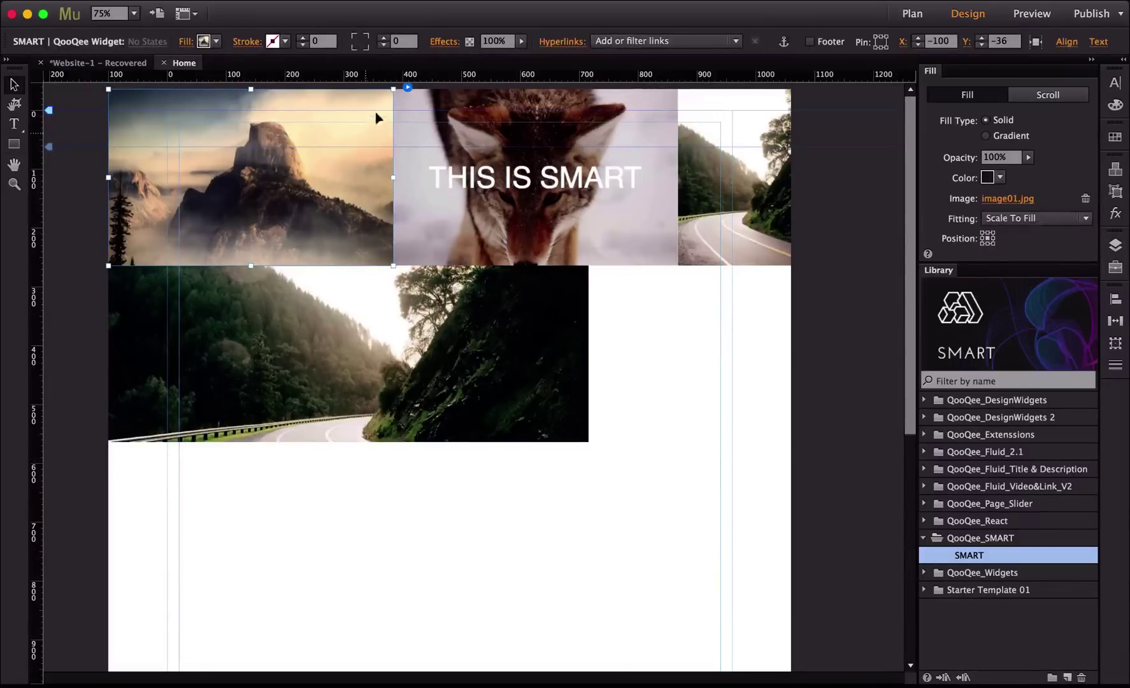
{"action": "left_click", "coordinate": [407, 87]}
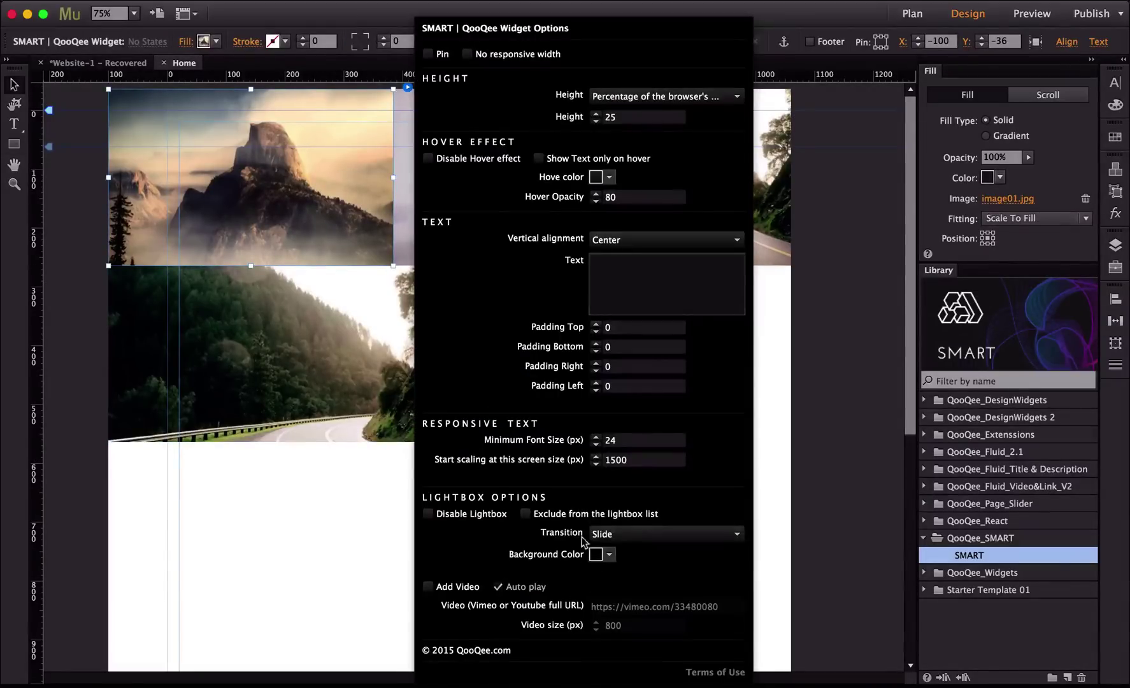
{"action": "left_click", "coordinate": [628, 535]}
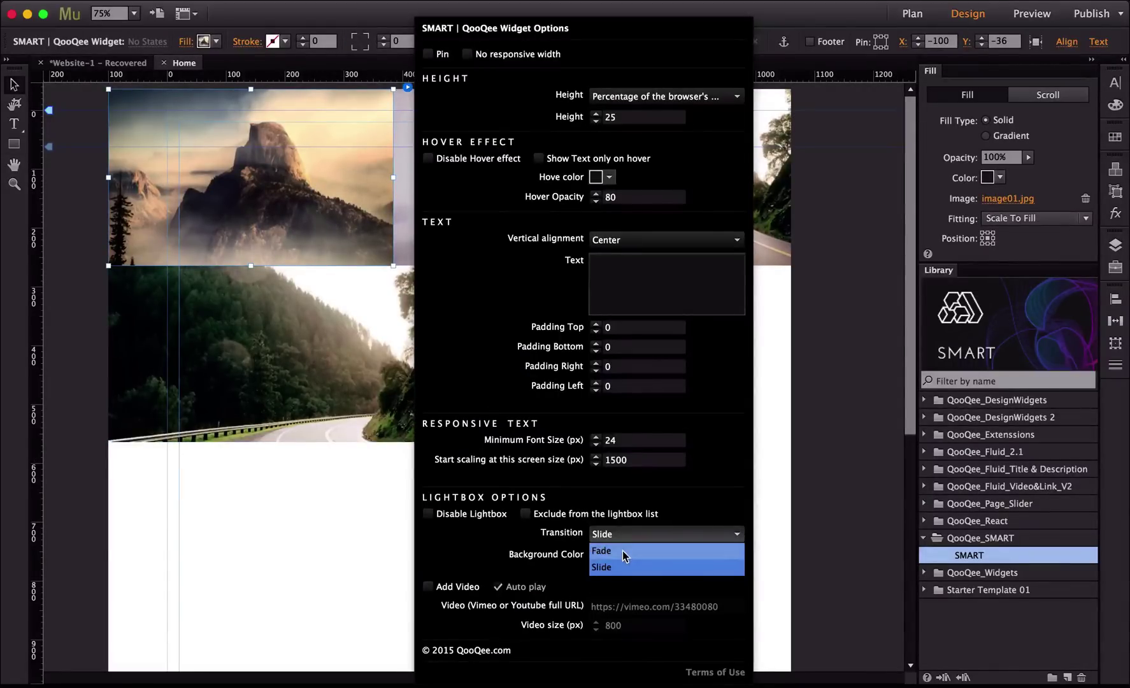
{"action": "left_click", "coordinate": [624, 552]}
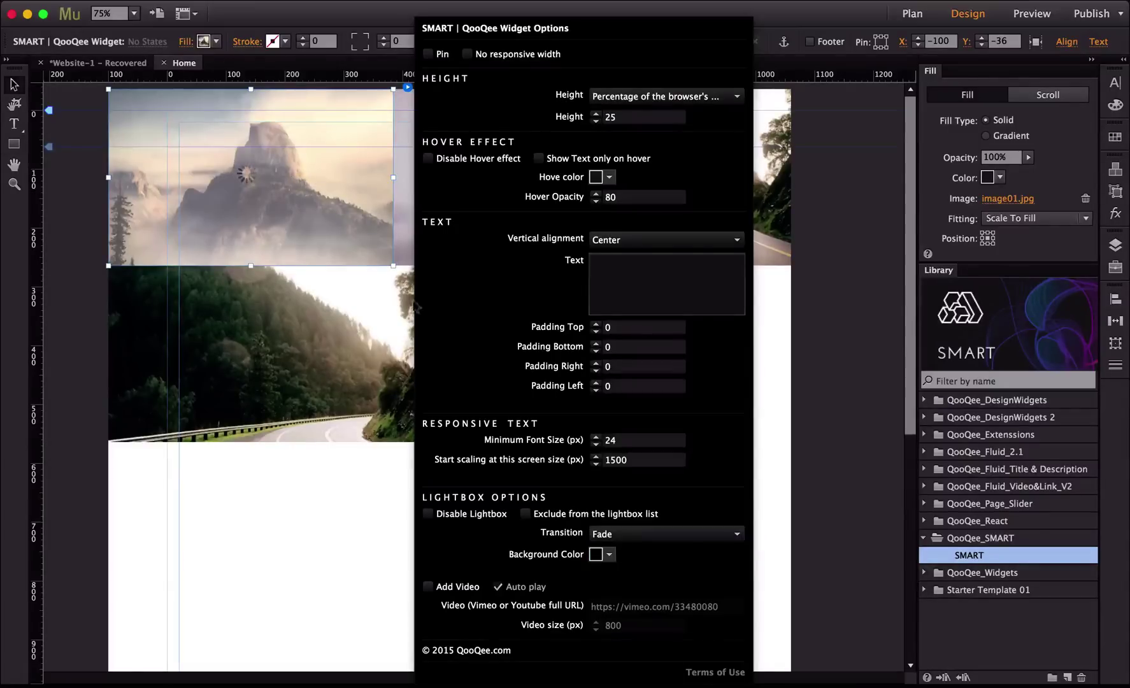
{"action": "left_click", "coordinate": [325, 208]}
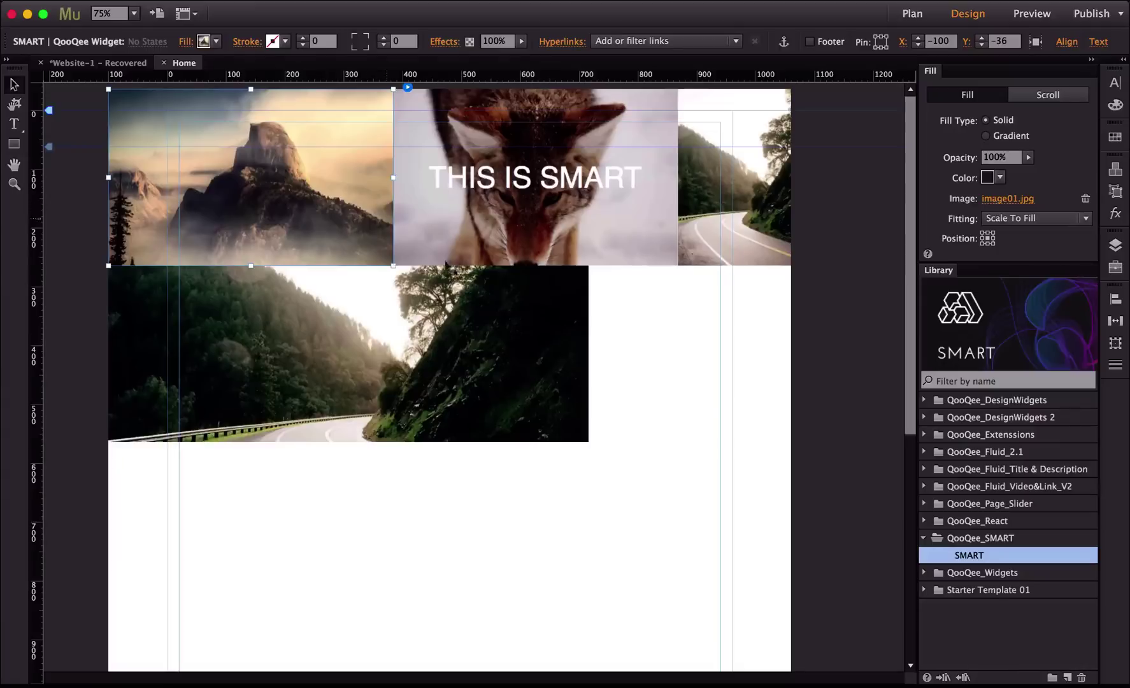
Step: Add a new SMART widget from the library below the wide road widget and set its lightbox transition to Fade
{"action": "left_click_drag", "start_coordinate": [975, 556], "coordinate": [117, 488]}
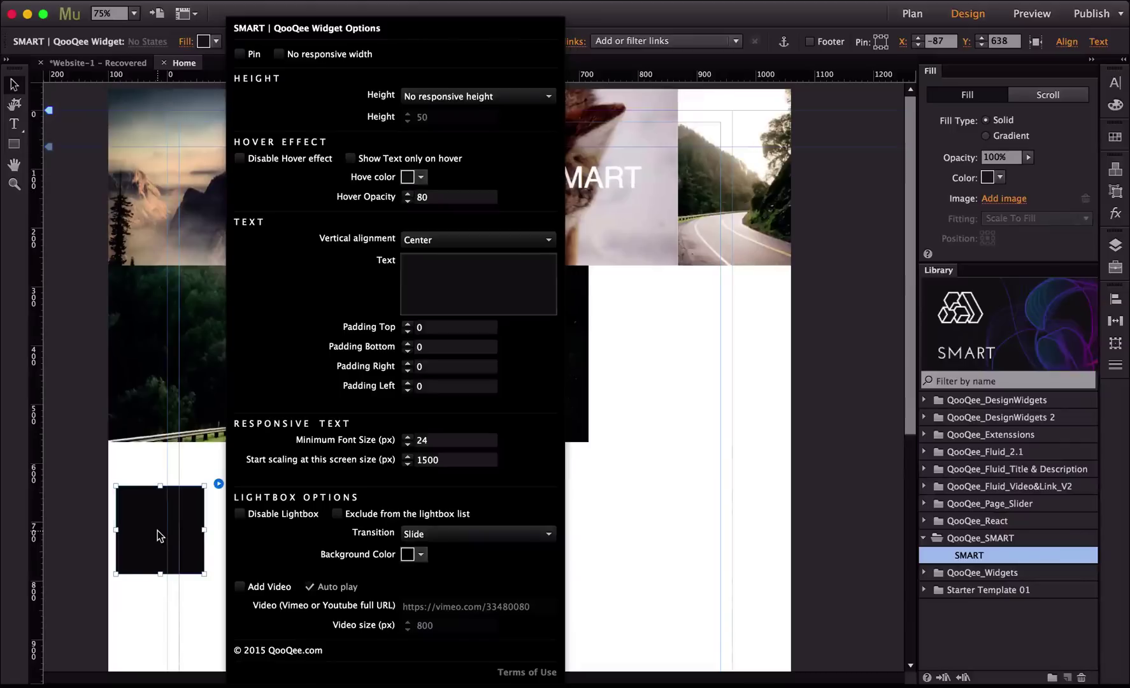
{"action": "left_click", "coordinate": [403, 537]}
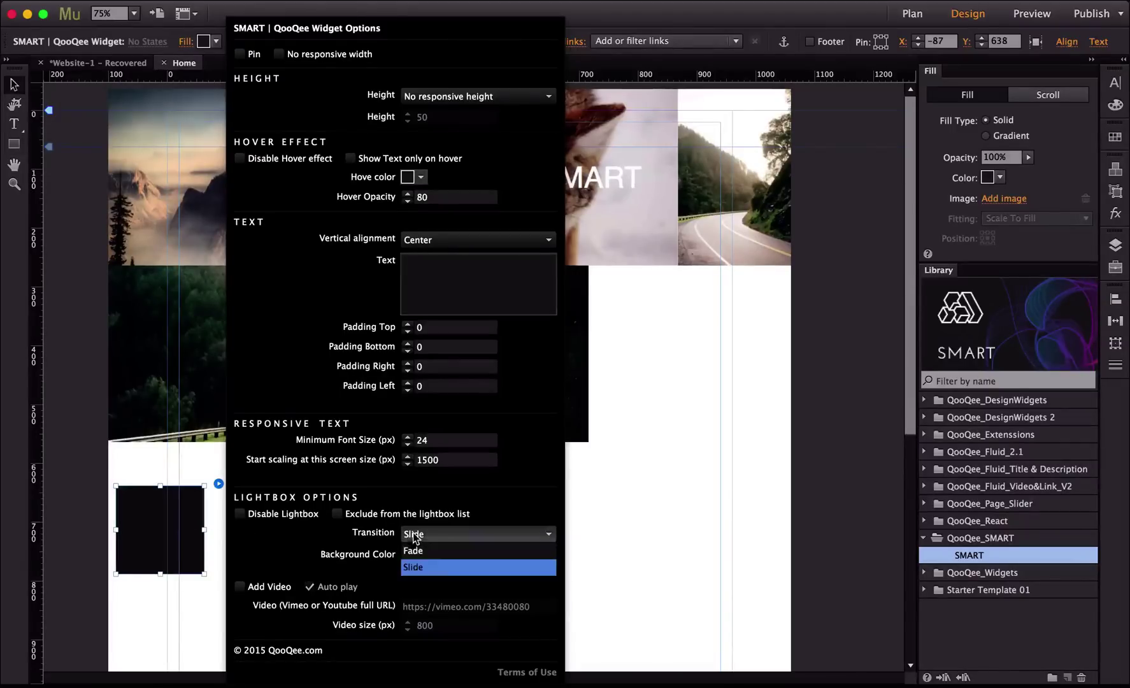
{"action": "left_click", "coordinate": [413, 551]}
{"action": "left_click", "coordinate": [156, 526]}
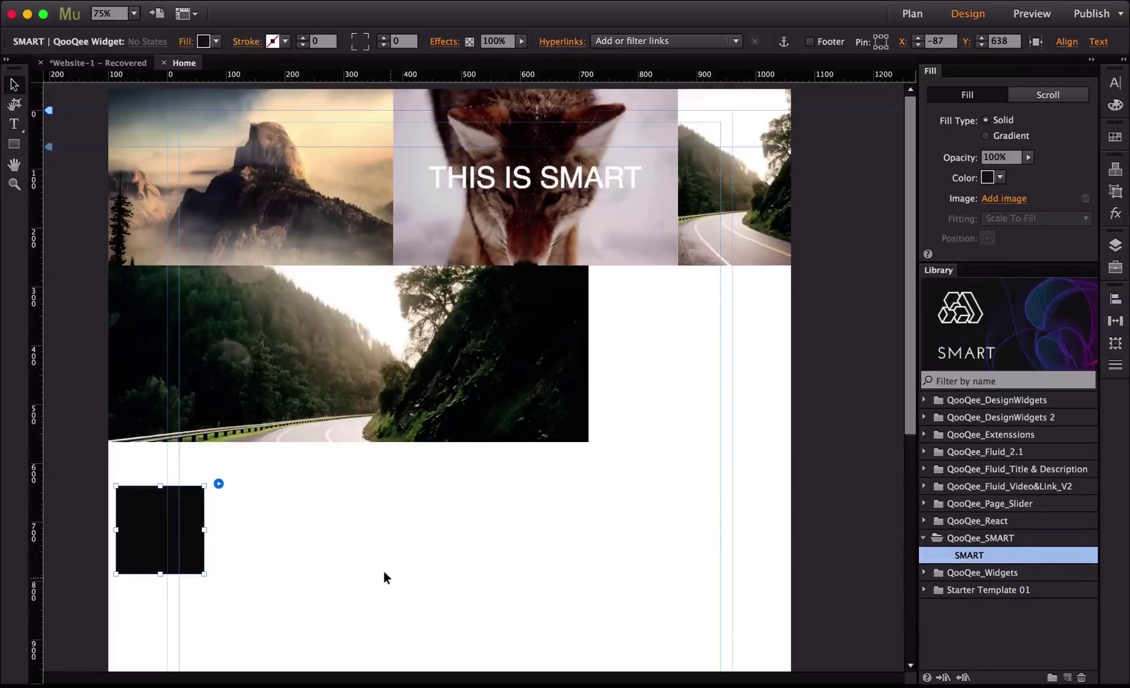
Step: Check the lightbox background color setting in the options of the black widget below the wide road image
{"action": "left_click", "coordinate": [218, 484]}
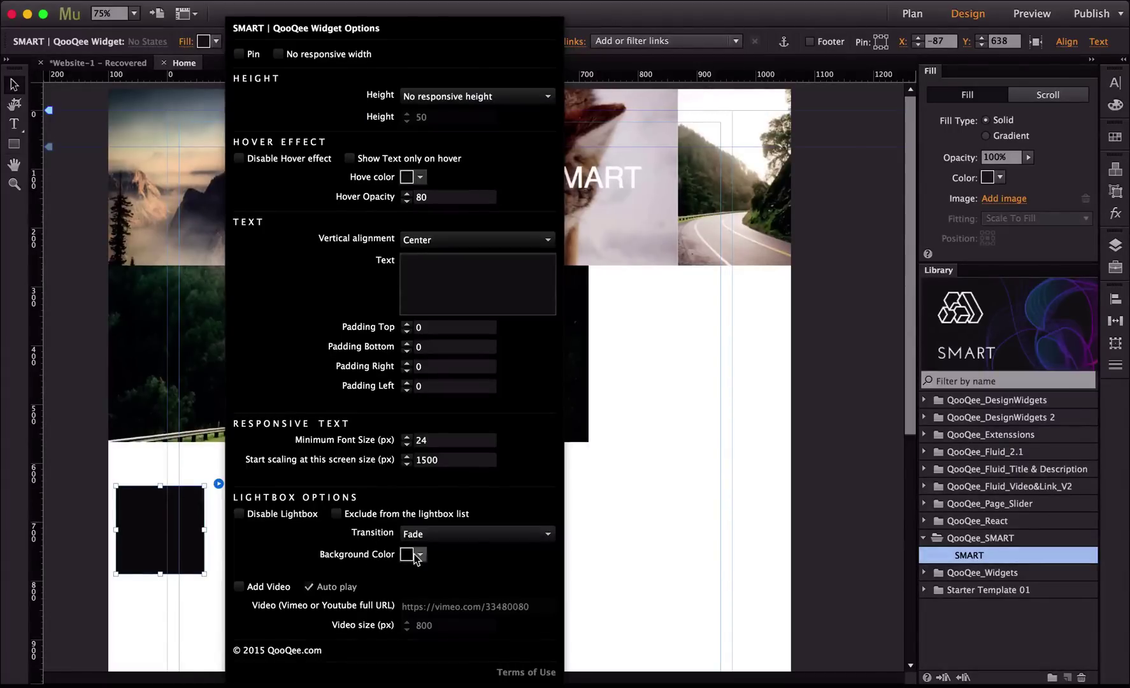
{"action": "mouse_move", "coordinate": [409, 559]}
{"action": "left_click", "coordinate": [593, 555]}
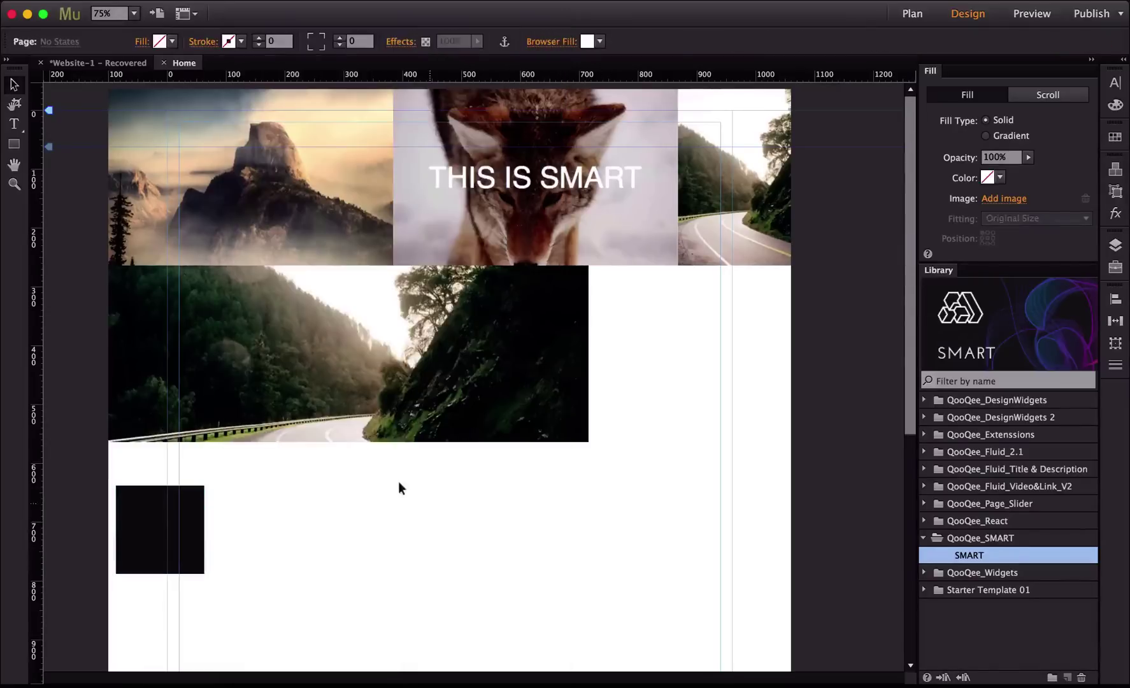
Step: Open the widget options of the wide road widget below the top row
{"action": "left_click", "coordinate": [459, 376]}
{"action": "left_click", "coordinate": [601, 263]}
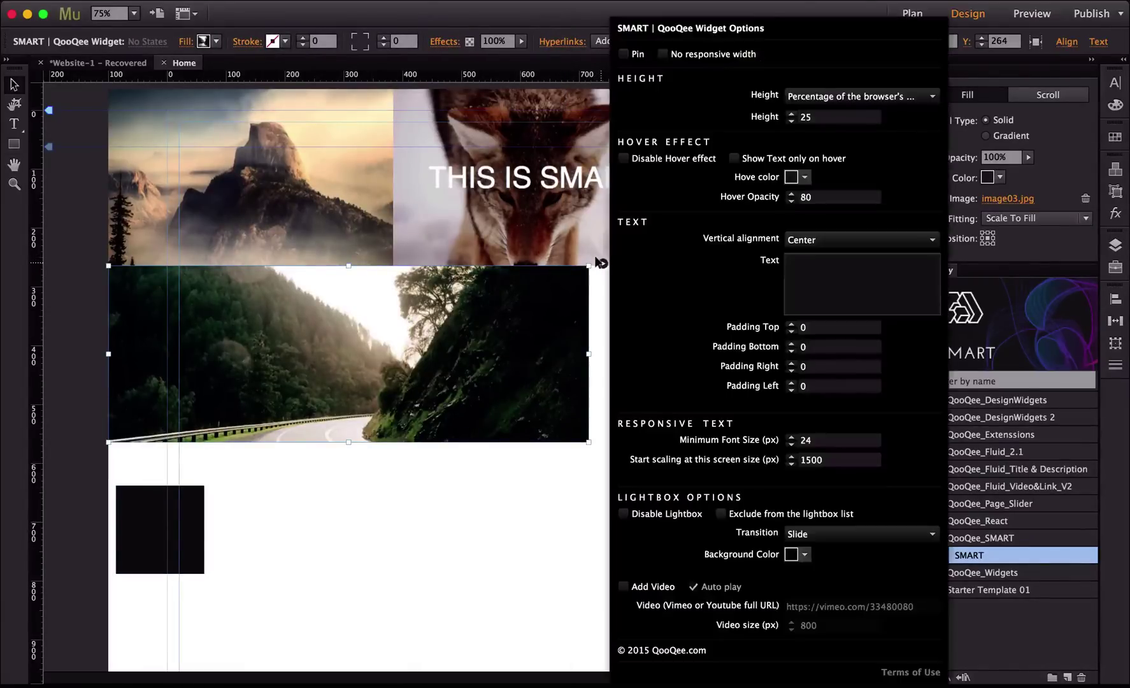